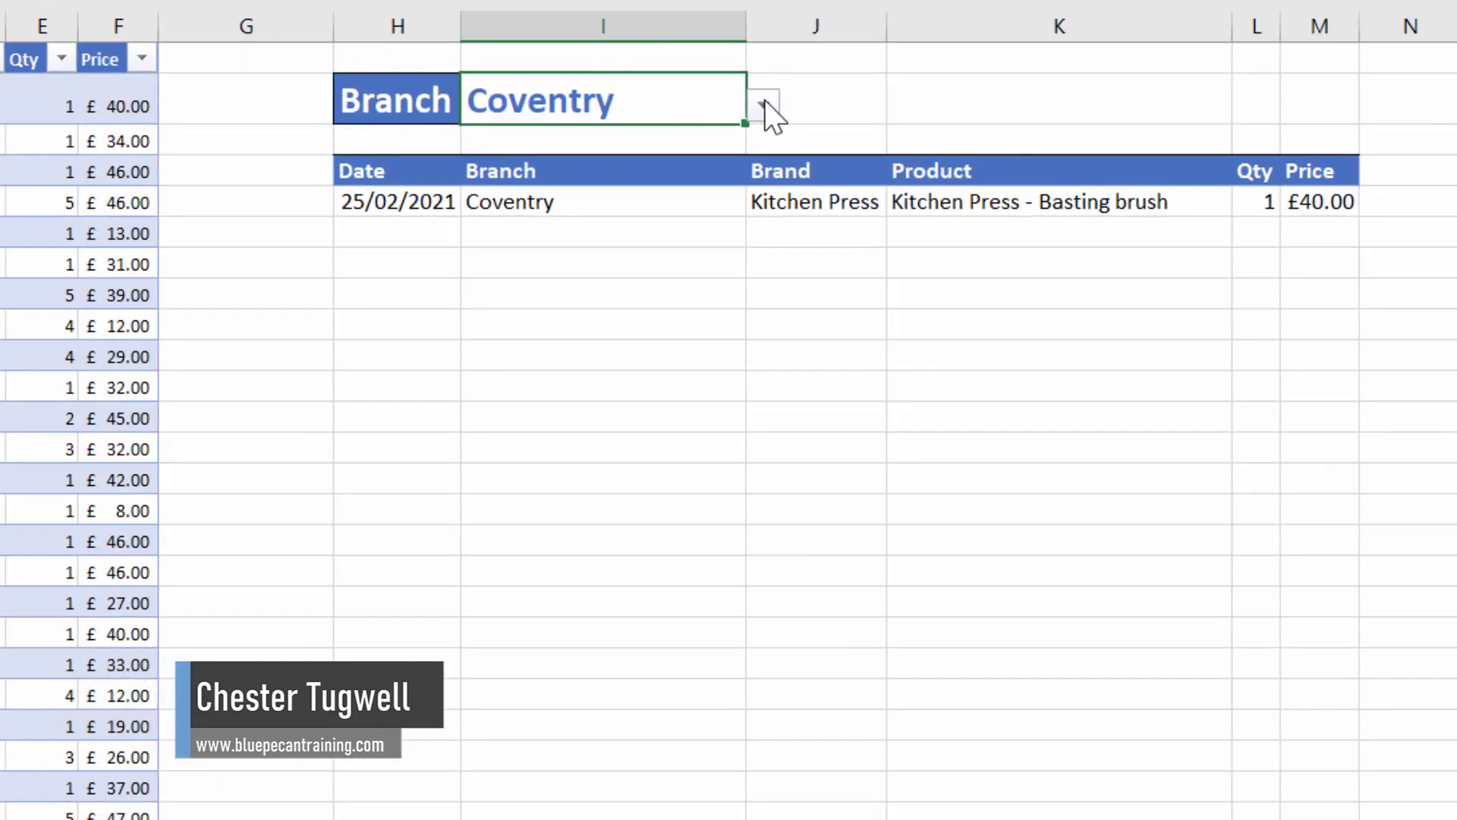
# On the Data Demo sheet, choose Bristol from the I2 branch drop-down to show its records.
pyautogui.click(837, 287)
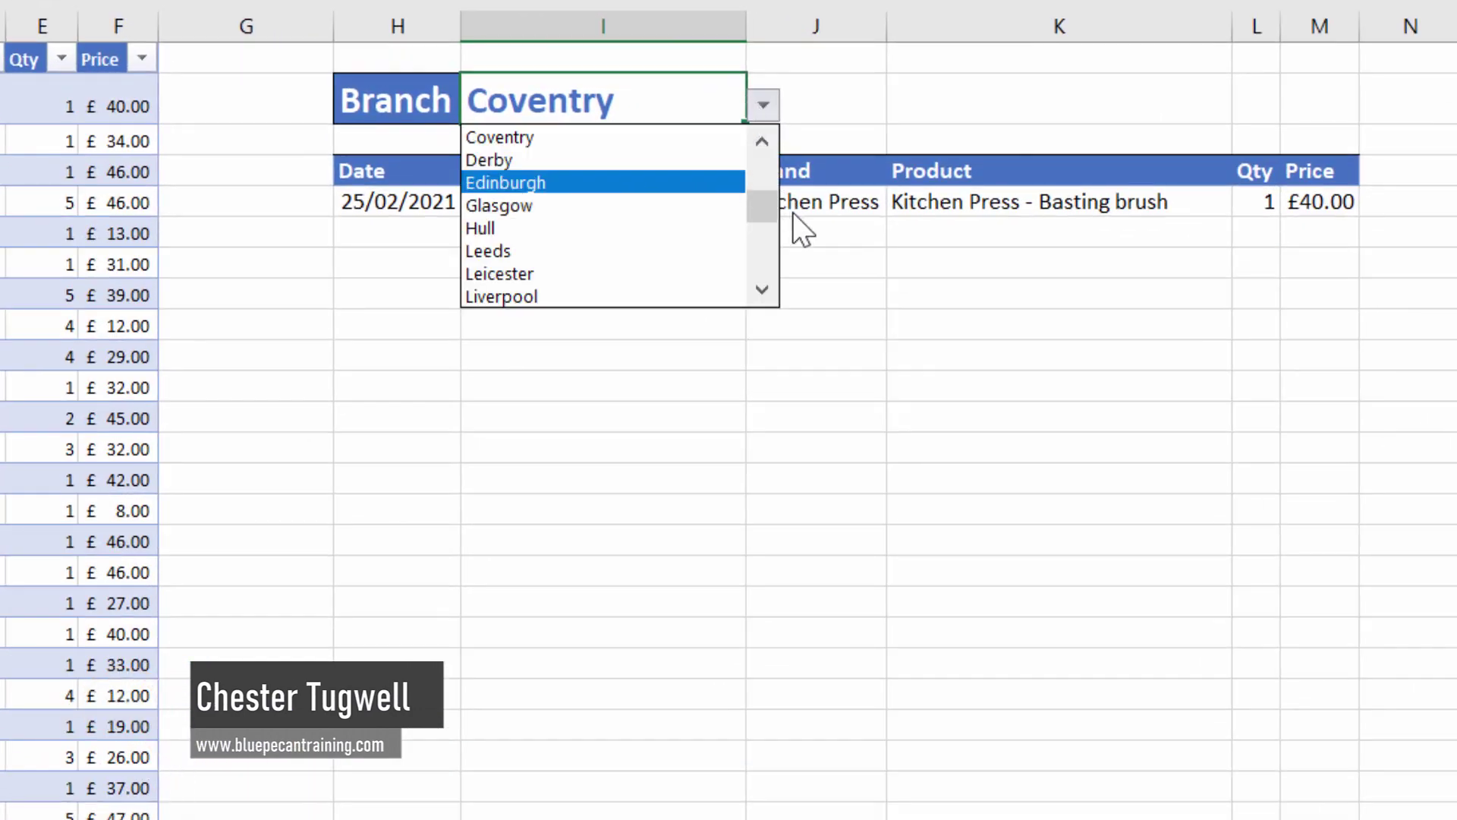
pyautogui.moveTo(768, 204); pyautogui.dragTo(676, 179)
pyautogui.click(502, 227)
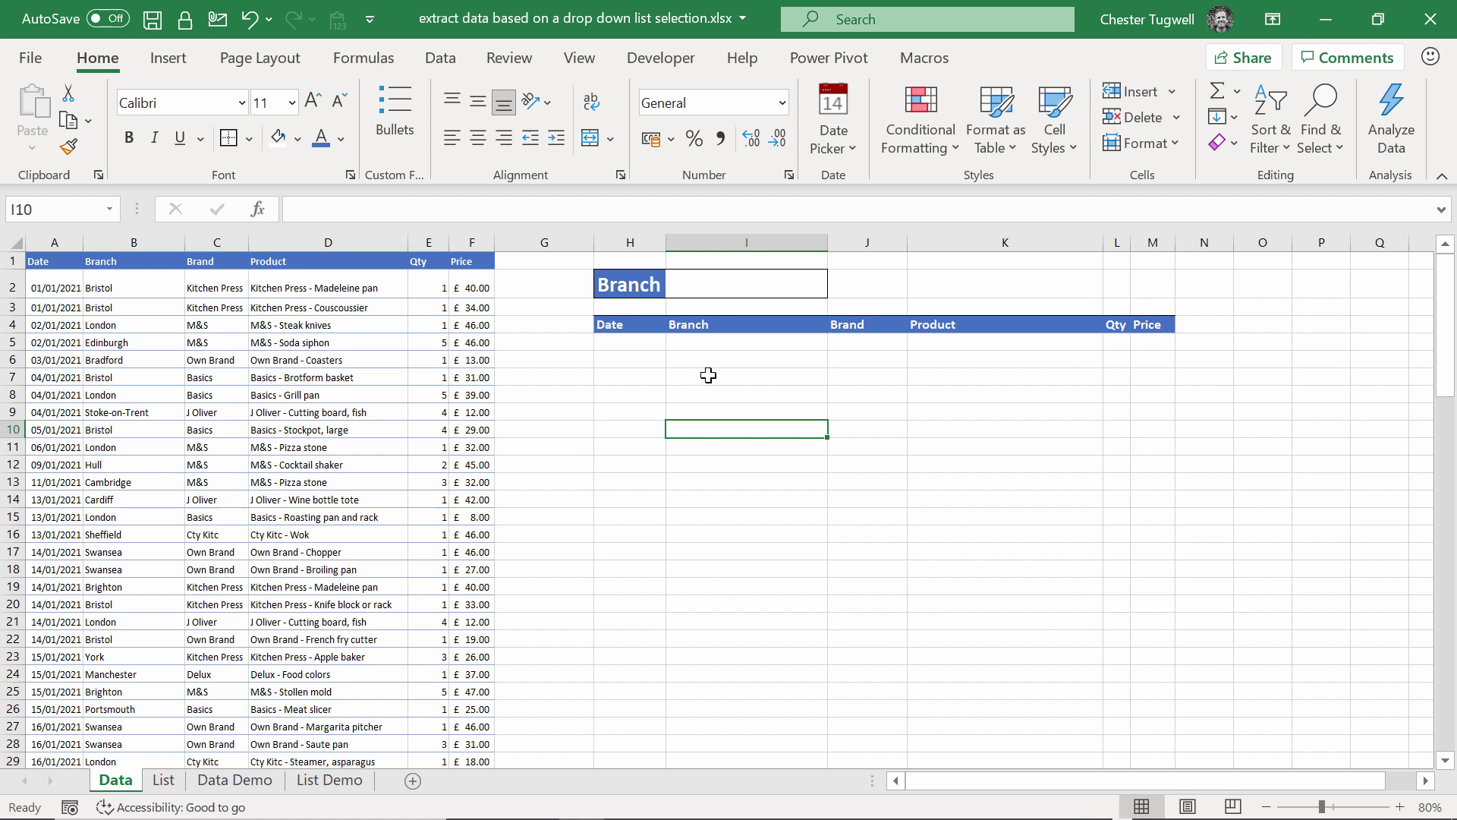
# Convert the sales records in A1:F100 into an Excel table with headers (Table2) using Ctrl+T.
pyautogui.click(353, 380)
pyautogui.click(773, 392)
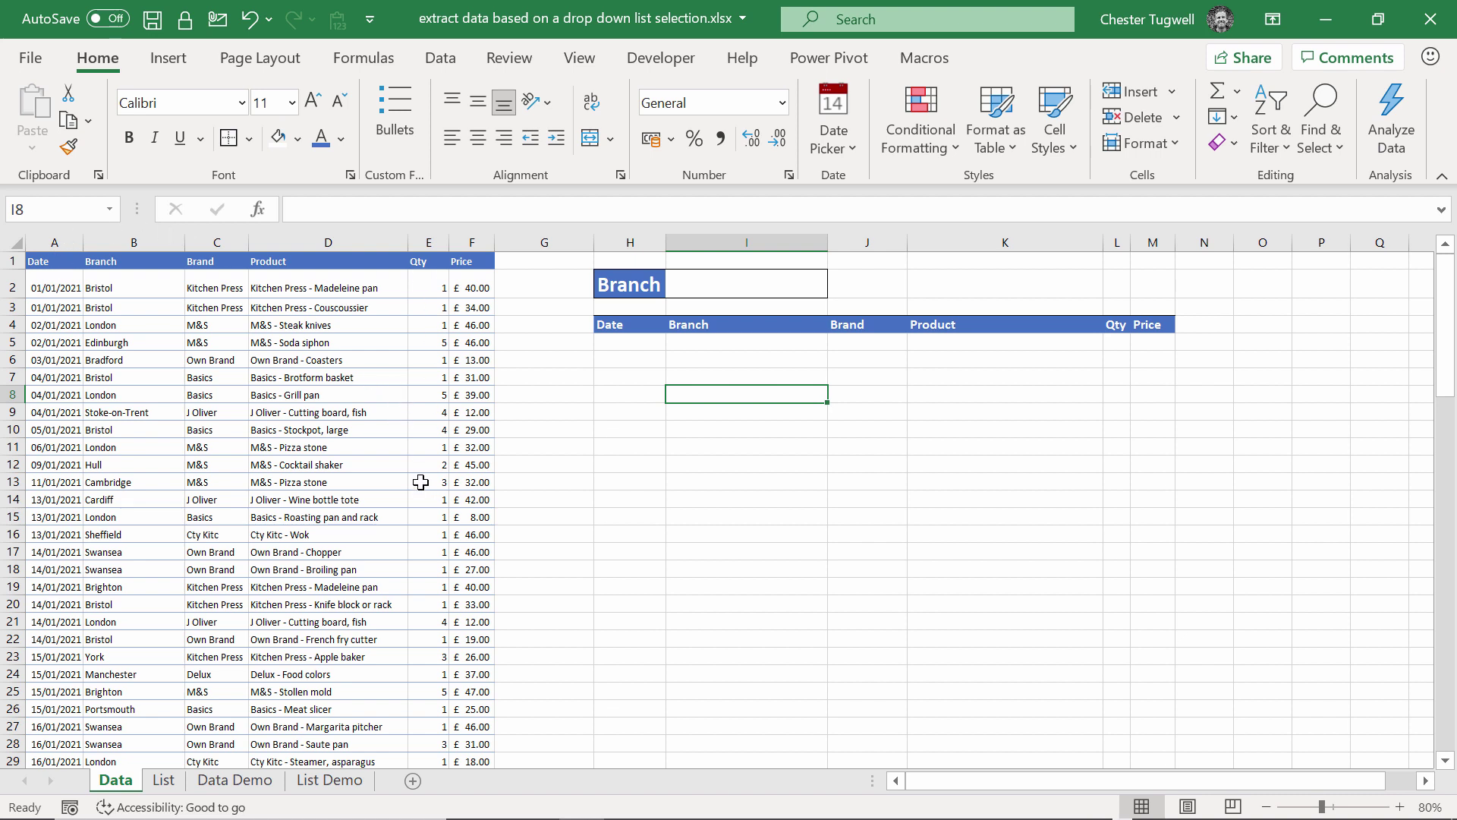
pyautogui.click(212, 340)
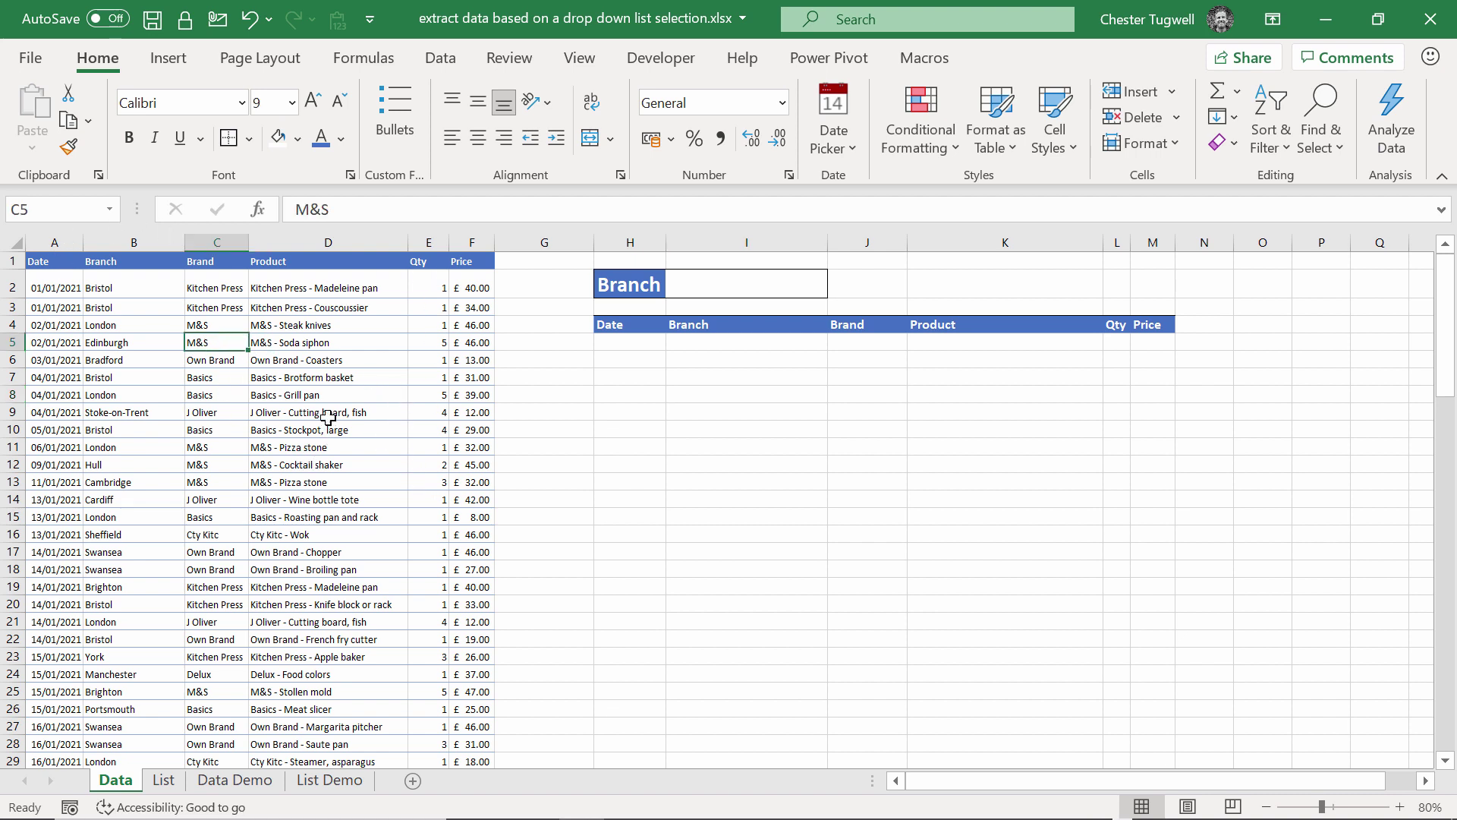
pyautogui.click(164, 357)
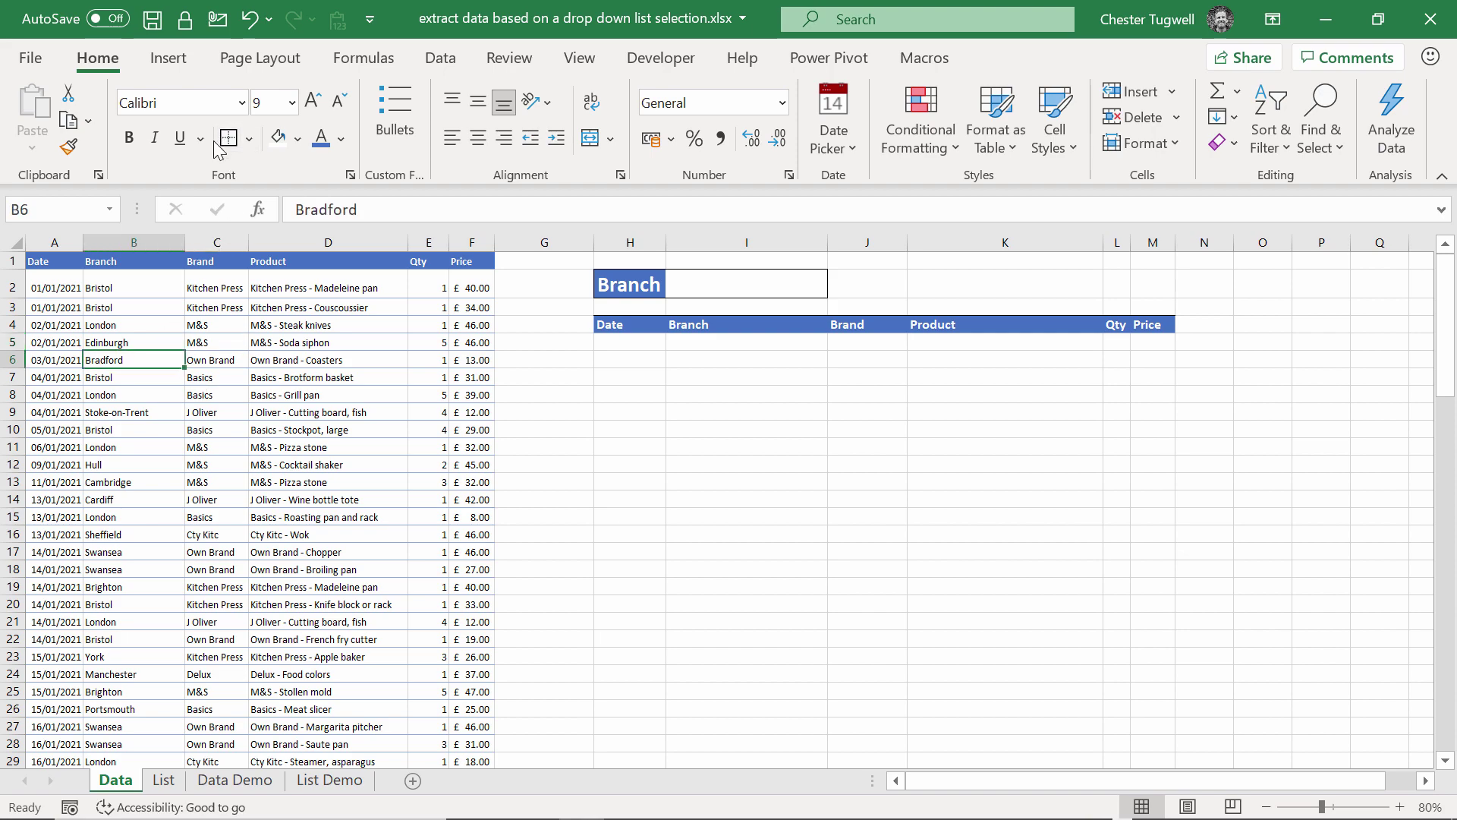
pyautogui.hotkey('ctrl', 't')
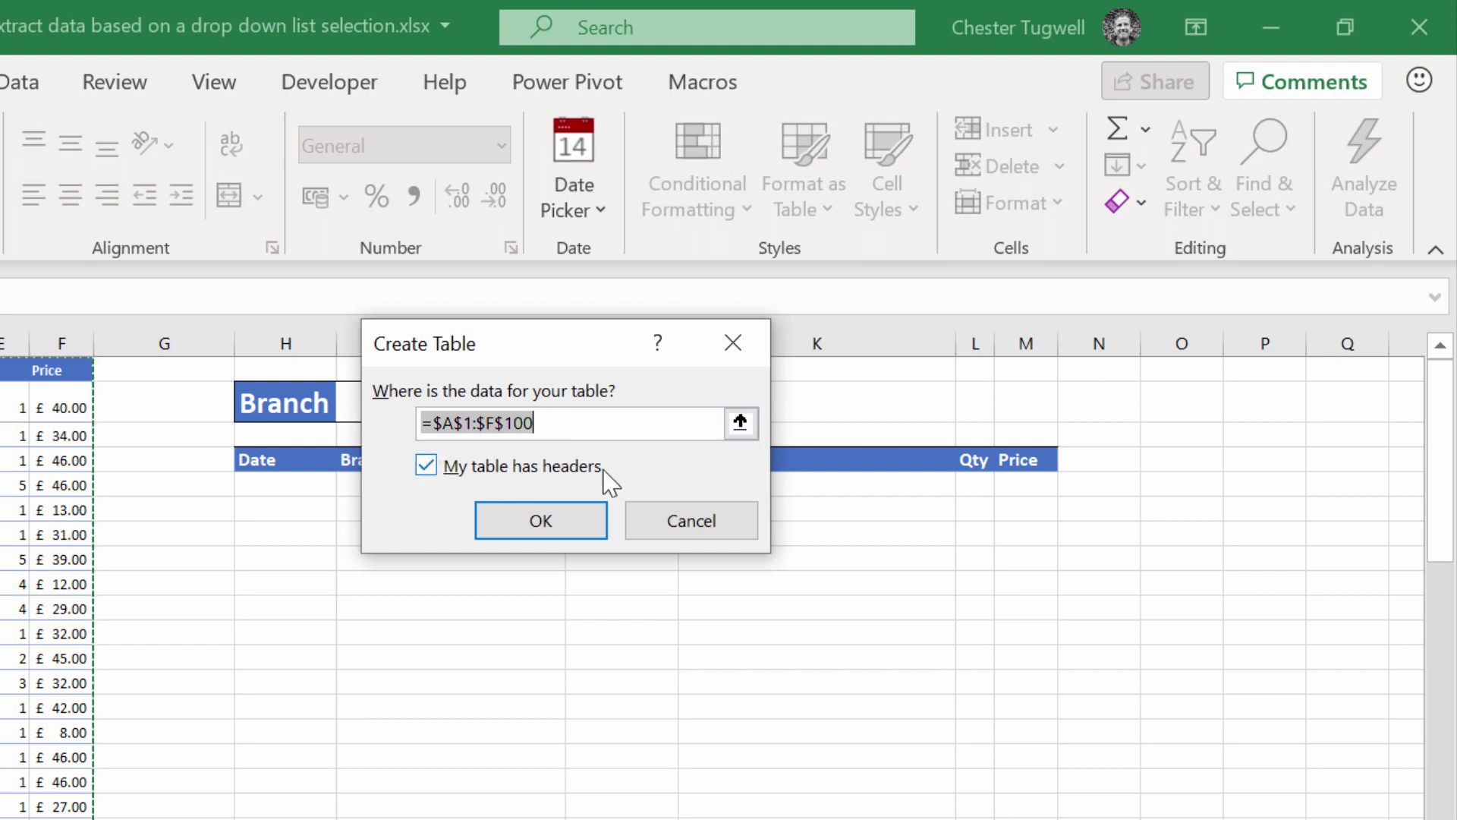
pyautogui.click(499, 522)
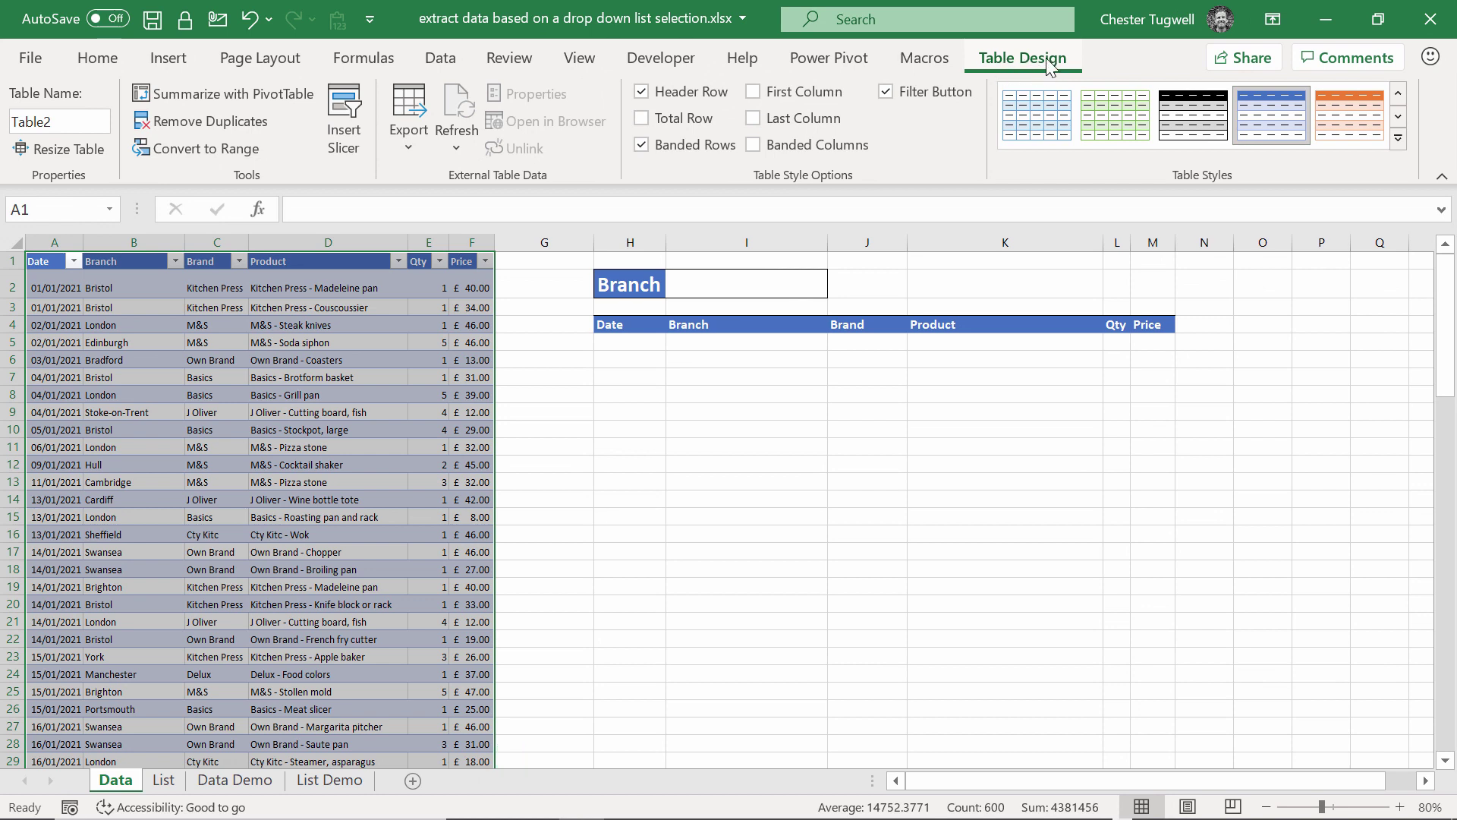
# Rename the sales table from Table2 to SalesData.
pyautogui.click(67, 122)
pyautogui.write('Sa')
pyautogui.press('Return')
# On the List sheet, enter =UNIQUE(SalesData[Branch]) in A1 to spill the unique branches.
pyautogui.click(163, 782)
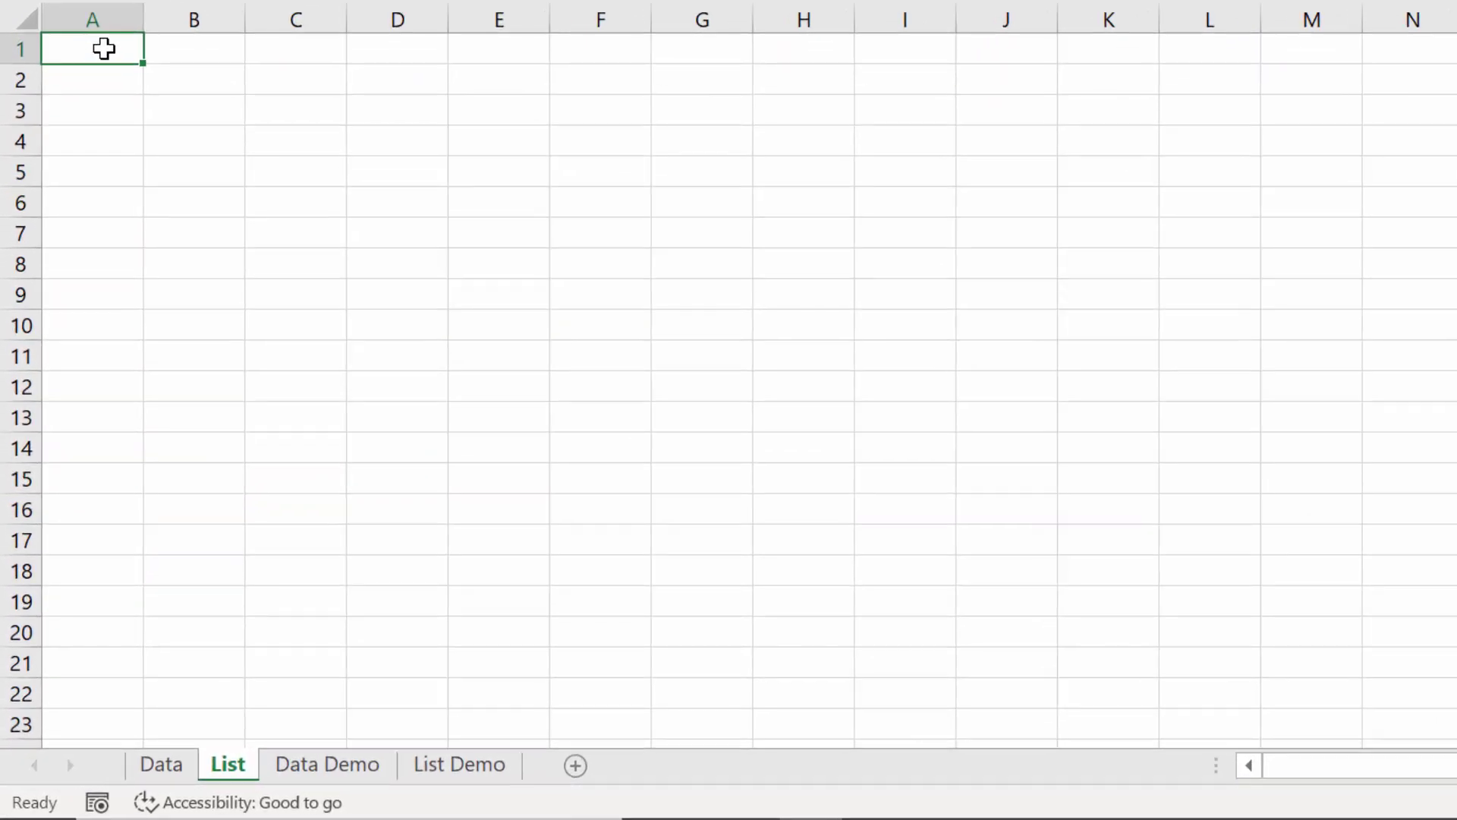
pyautogui.write('=uni')
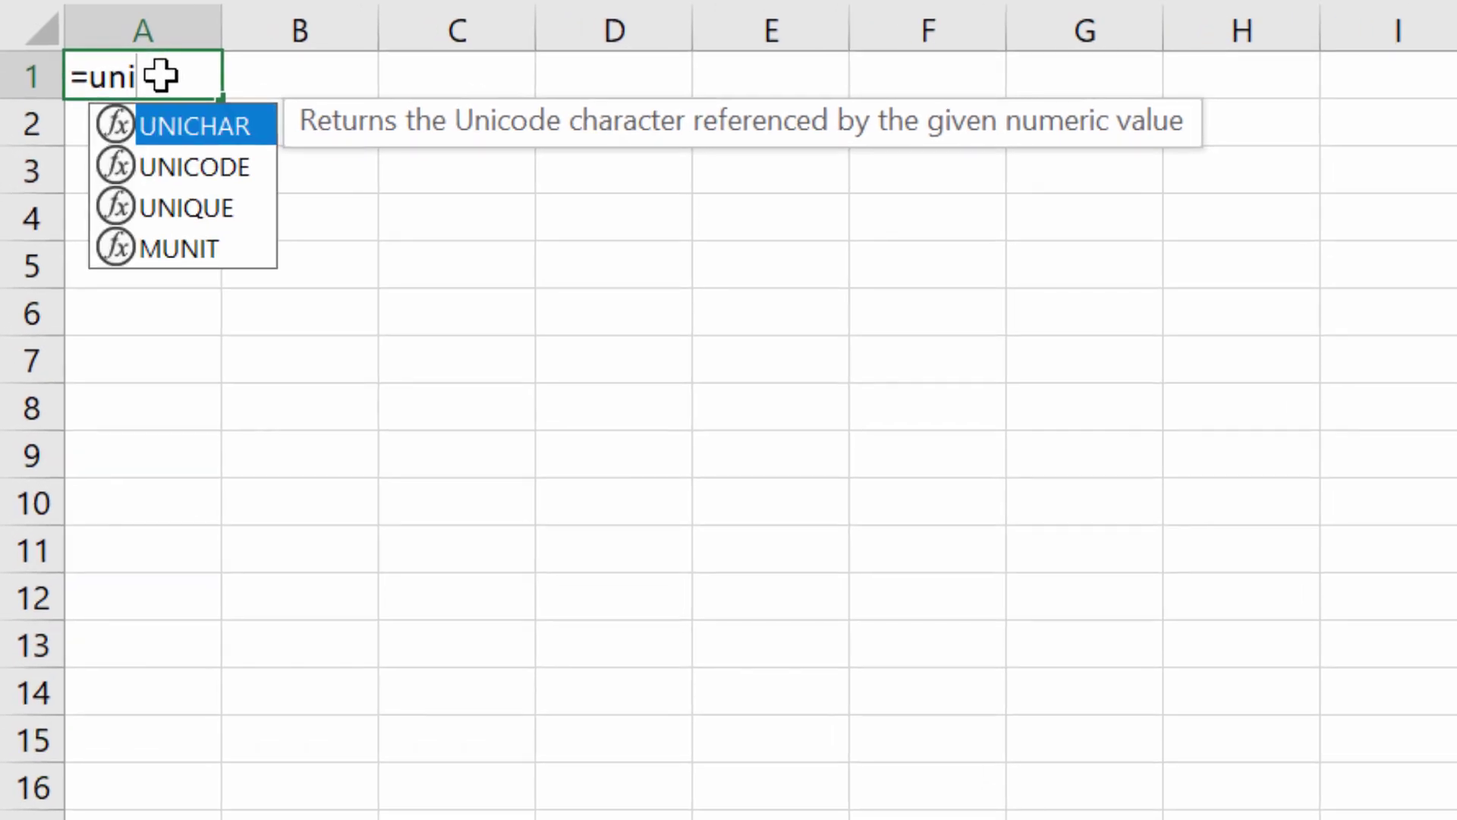
pyautogui.write('q')
pyautogui.press('Tab')
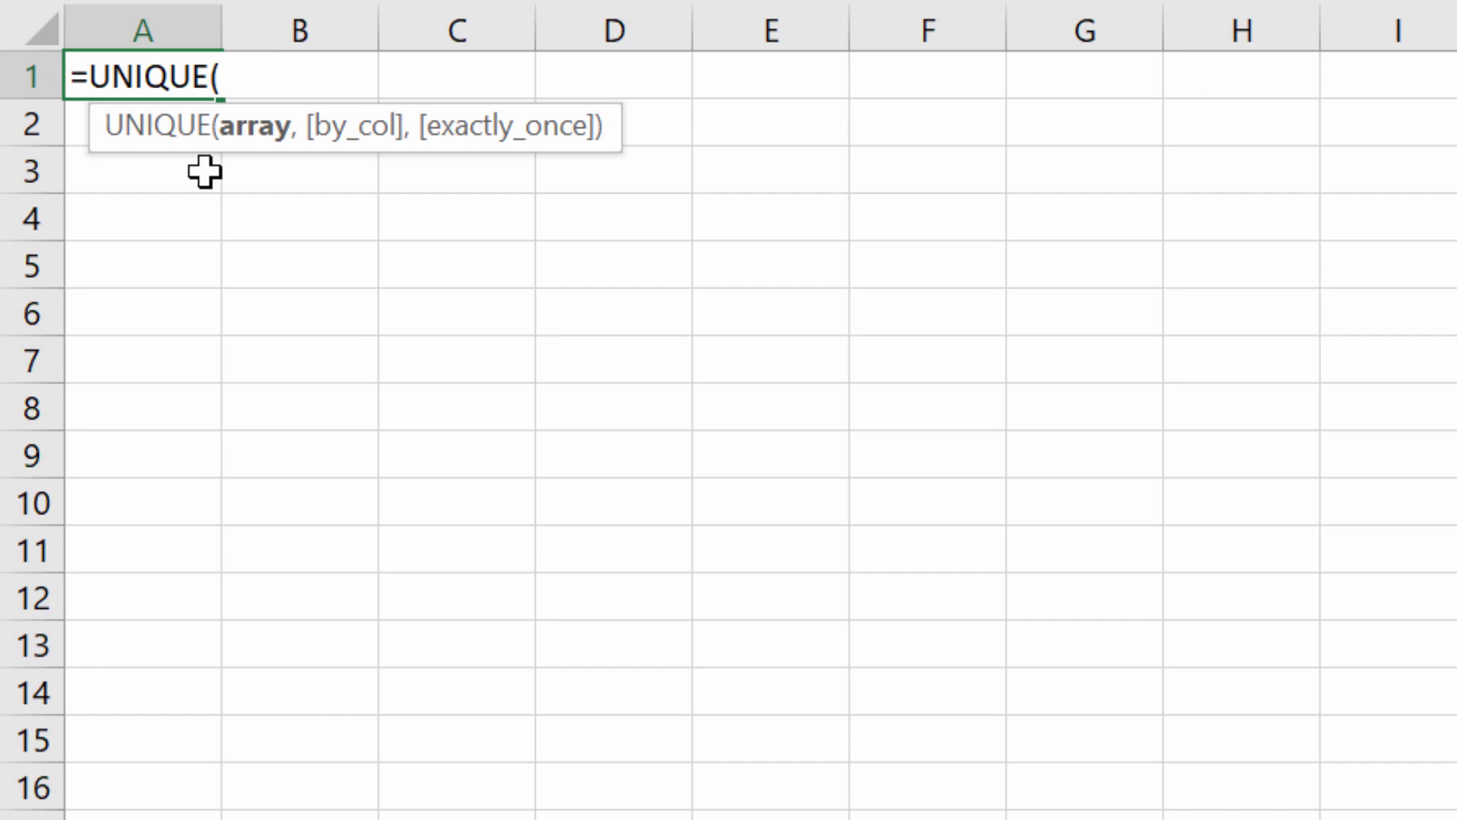
pyautogui.write('s')
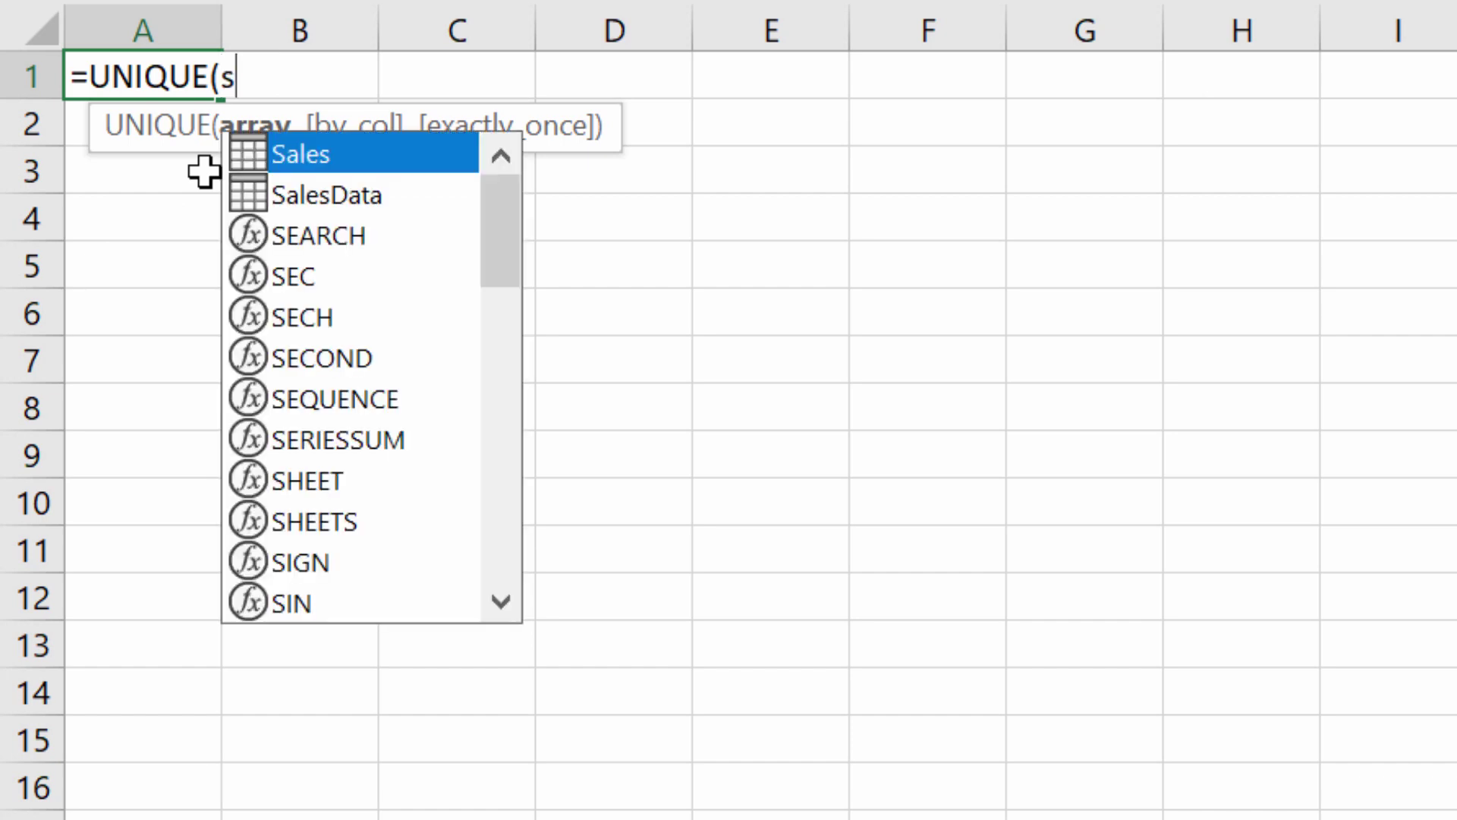
pyautogui.click(365, 196)
pyautogui.doubleClick(365, 196)
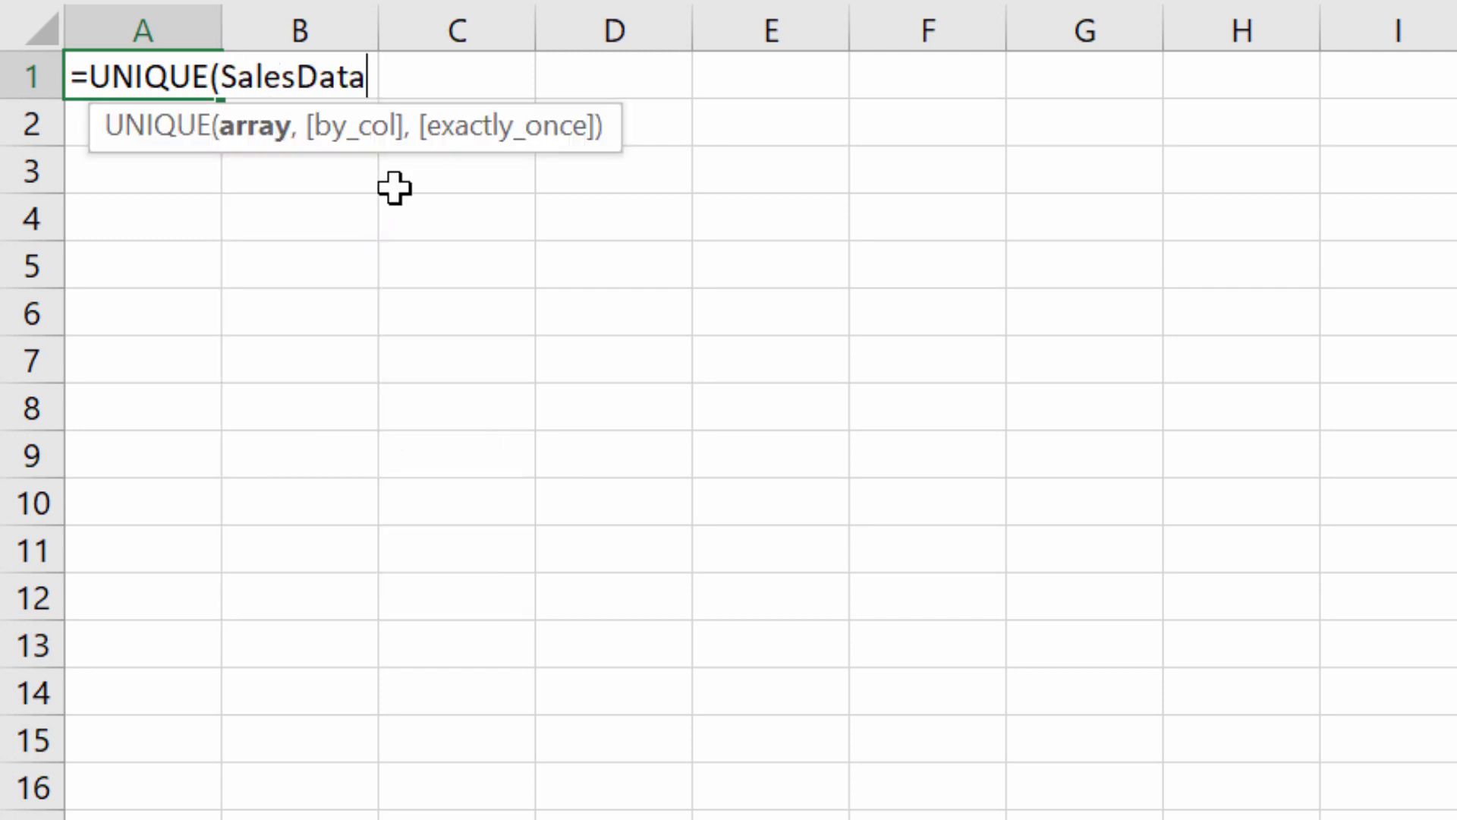
pyautogui.write('[')
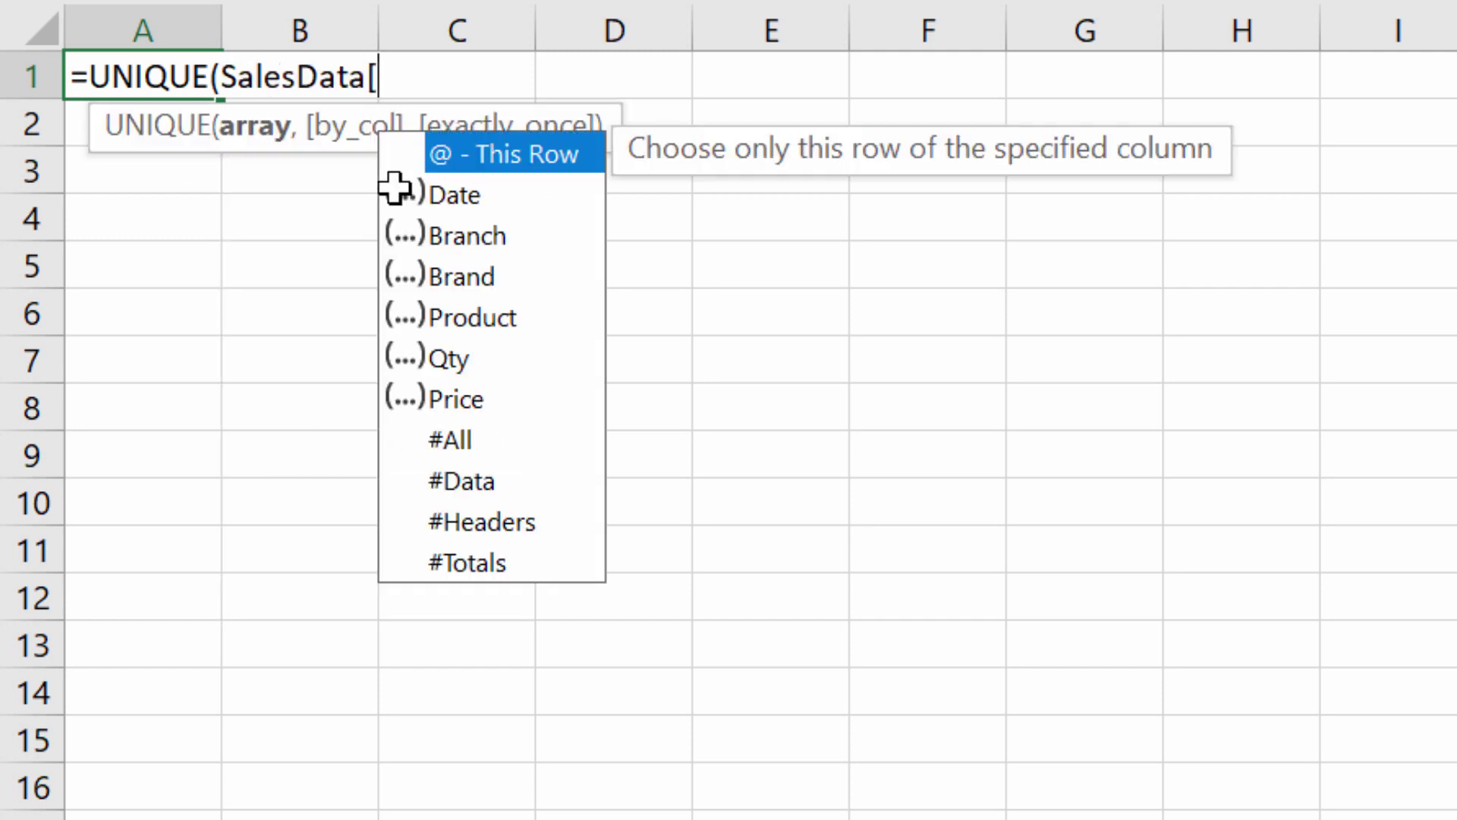
pyautogui.doubleClick(459, 238)
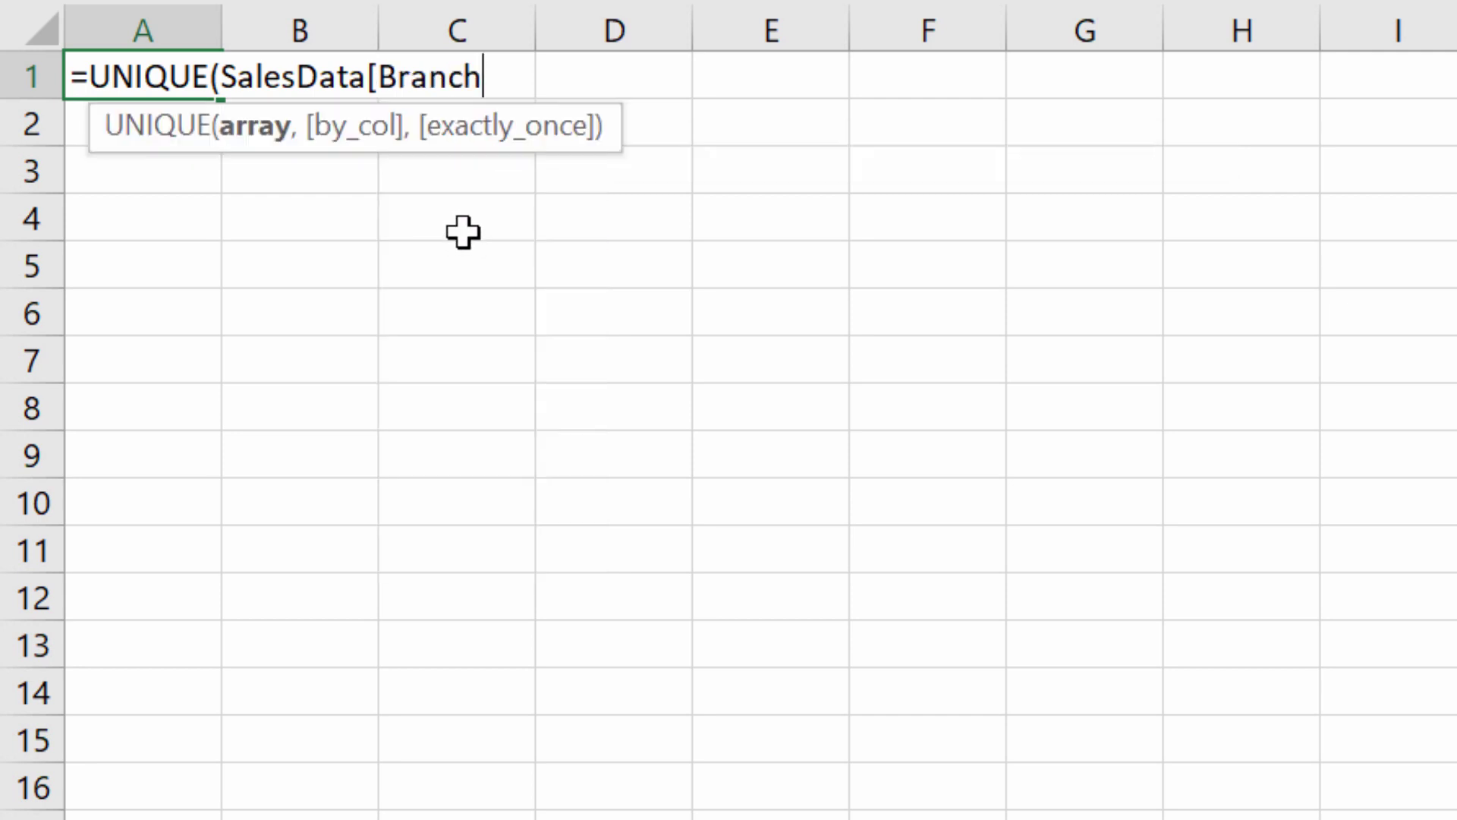
pyautogui.write('])')
pyautogui.press('Return')
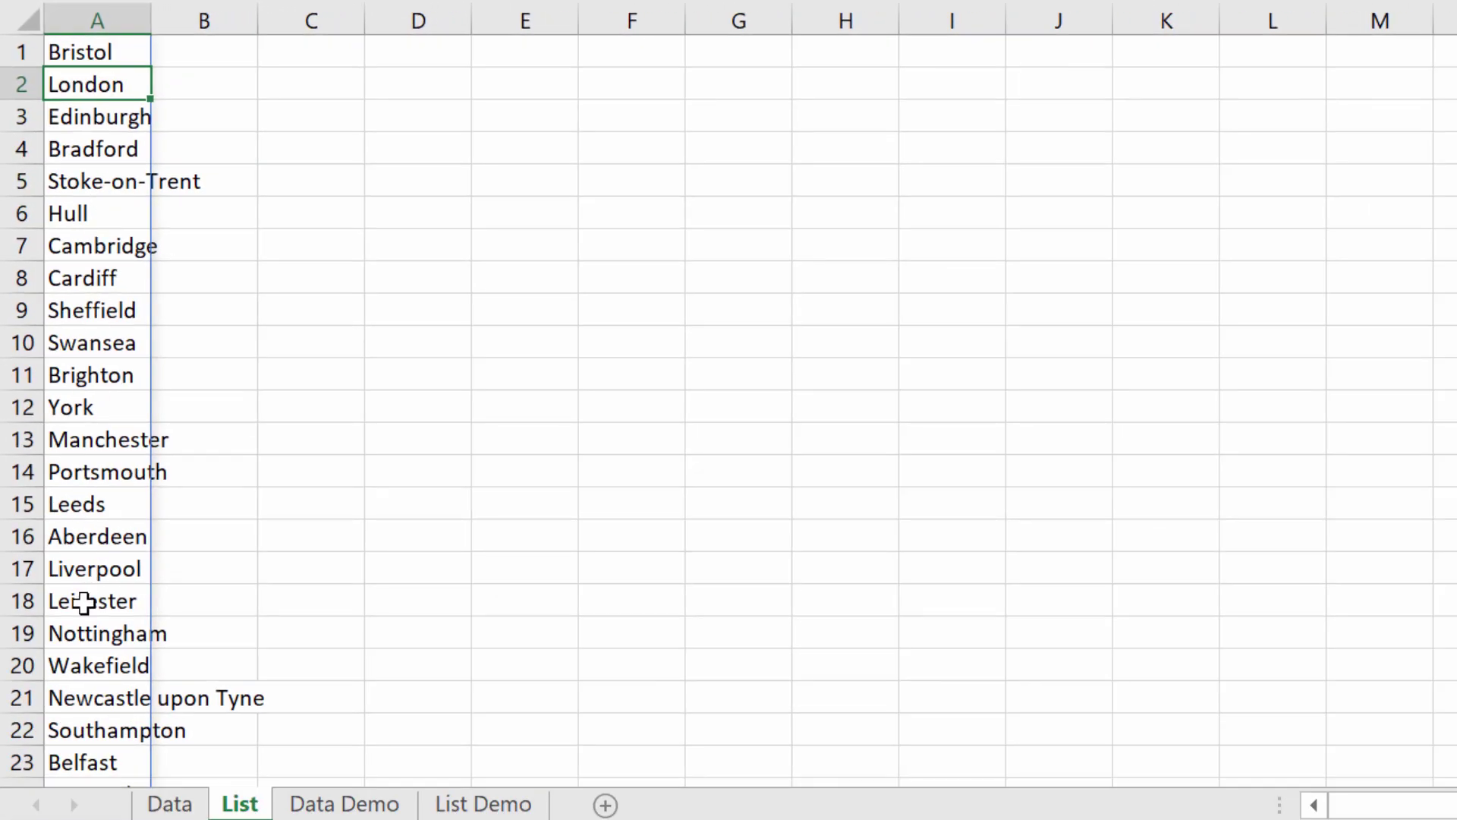
# Wrap the A1 formula in SORT so the branches list alphabetically, Aberdeen to Sheffield.
pyautogui.click(103, 54)
pyautogui.doubleClick(102, 53)
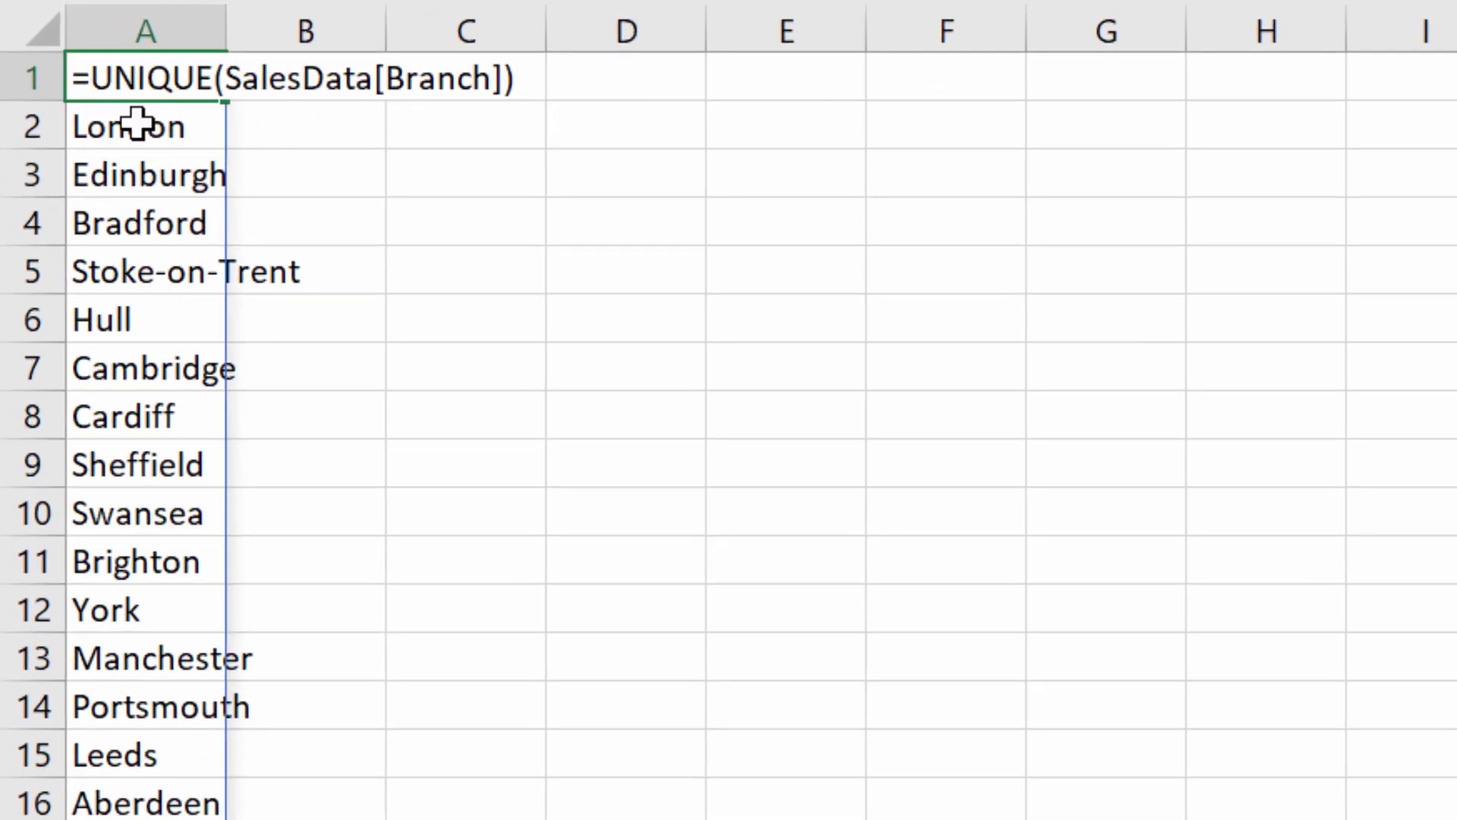
pyautogui.write('sort')
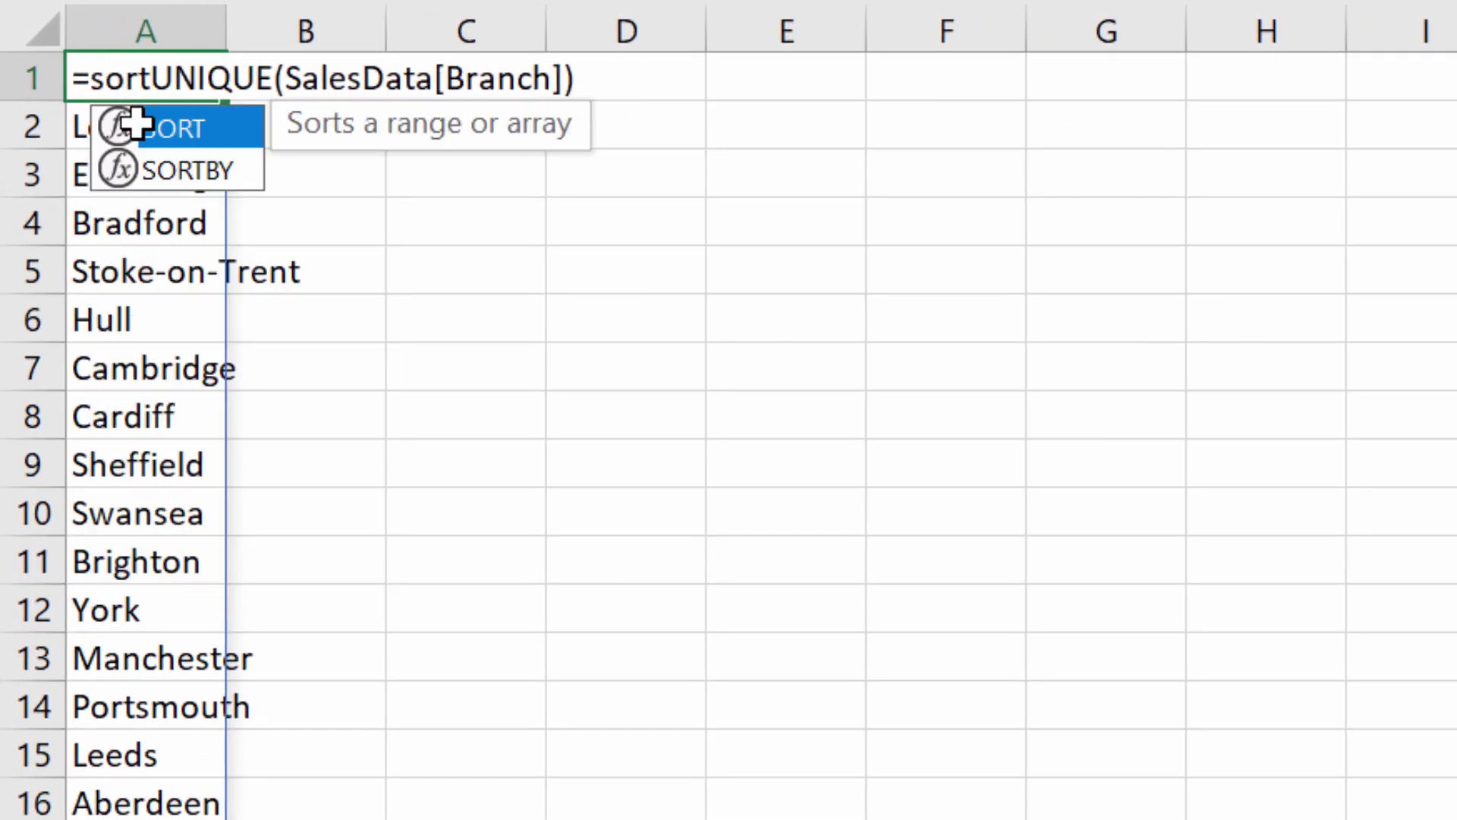
pyautogui.write('(')
pyautogui.press('Return')
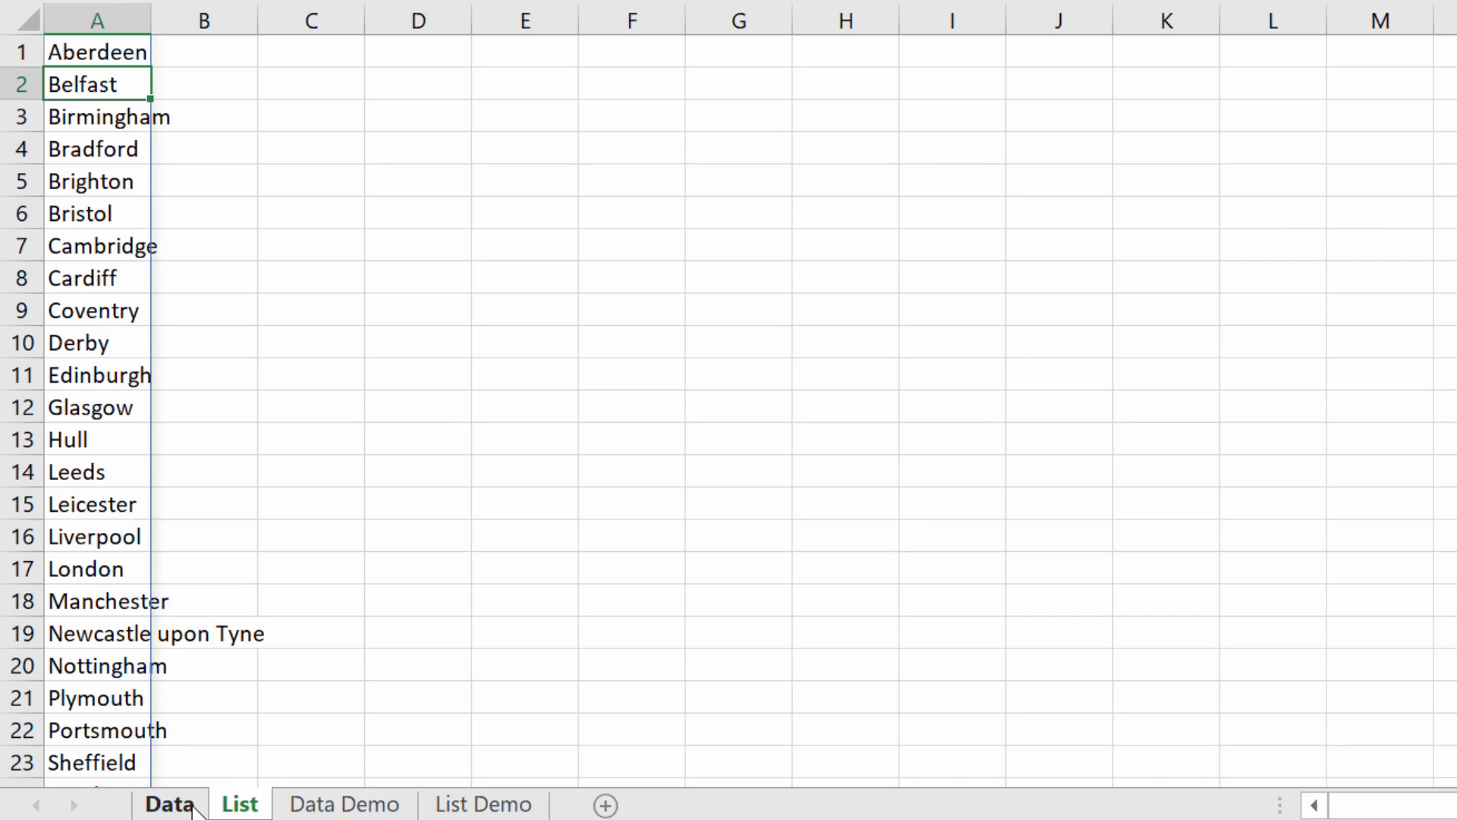
# Give Data sheet cell I2 a List validation rule with source =List!$A$1#.
pyautogui.click(174, 804)
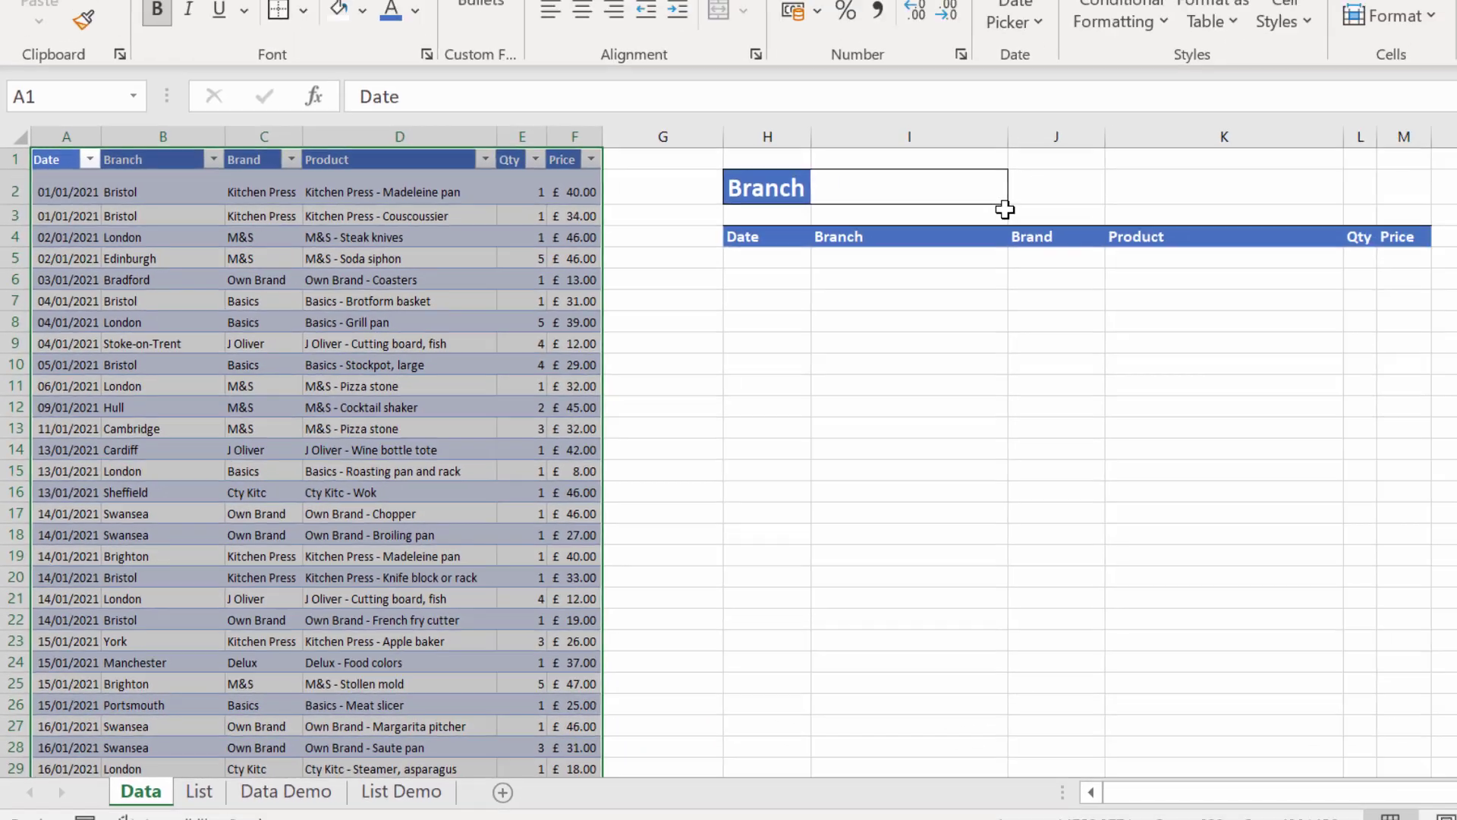
pyautogui.moveTo(1123, 60); pyautogui.dragTo(922, 139)
pyautogui.click(767, 281)
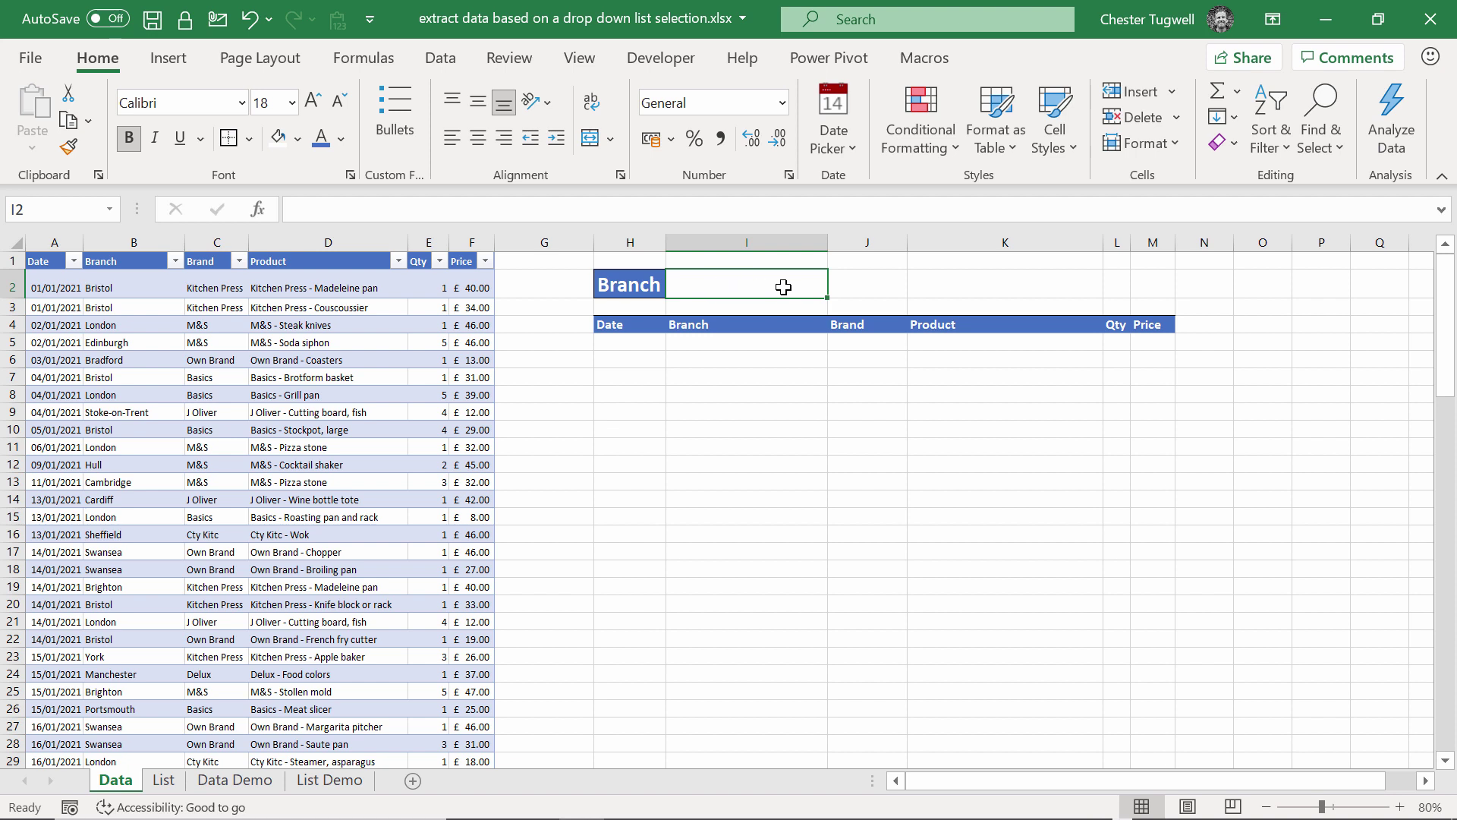
pyautogui.click(443, 58)
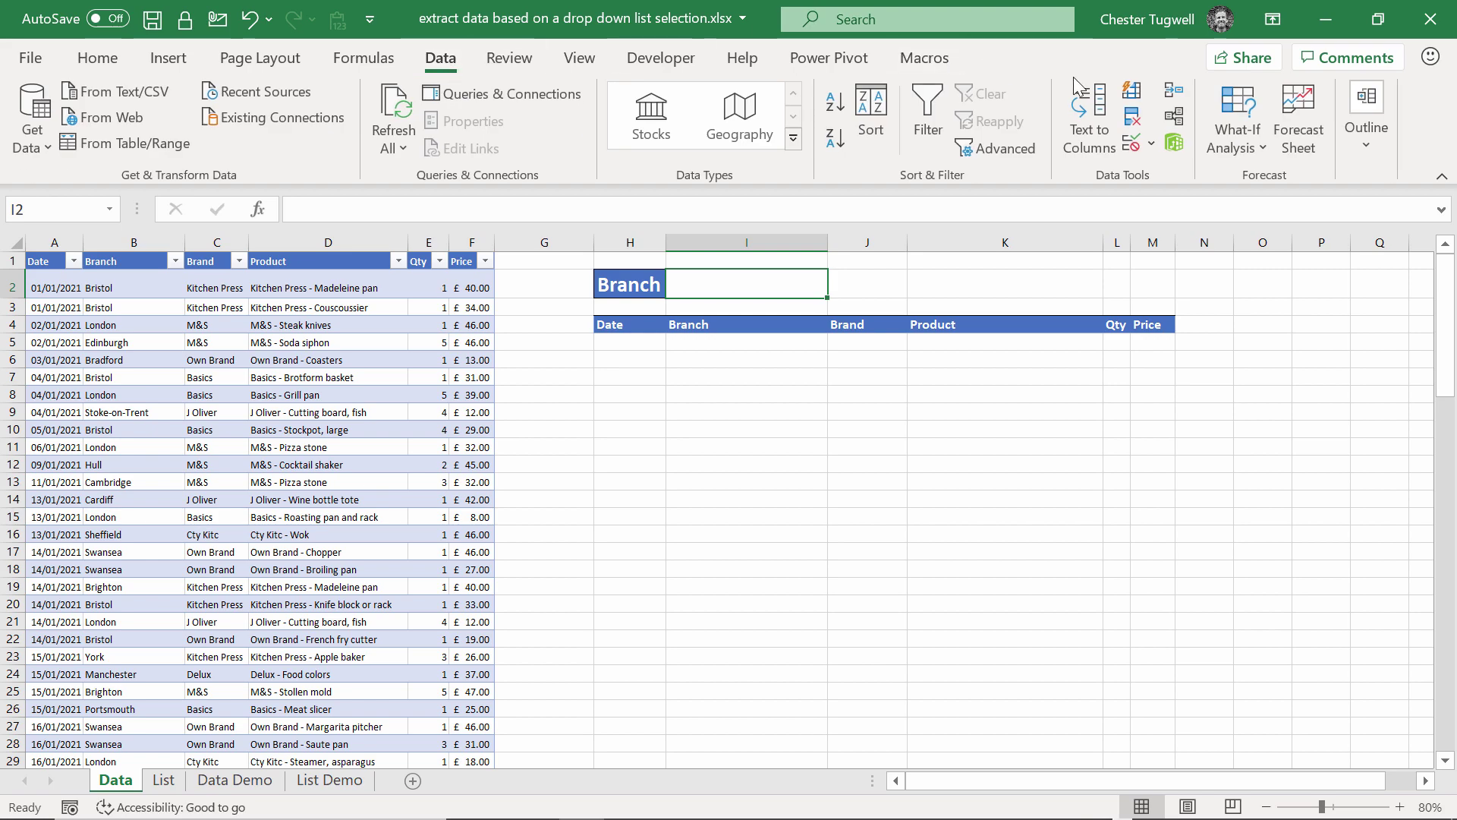
pyautogui.click(1132, 144)
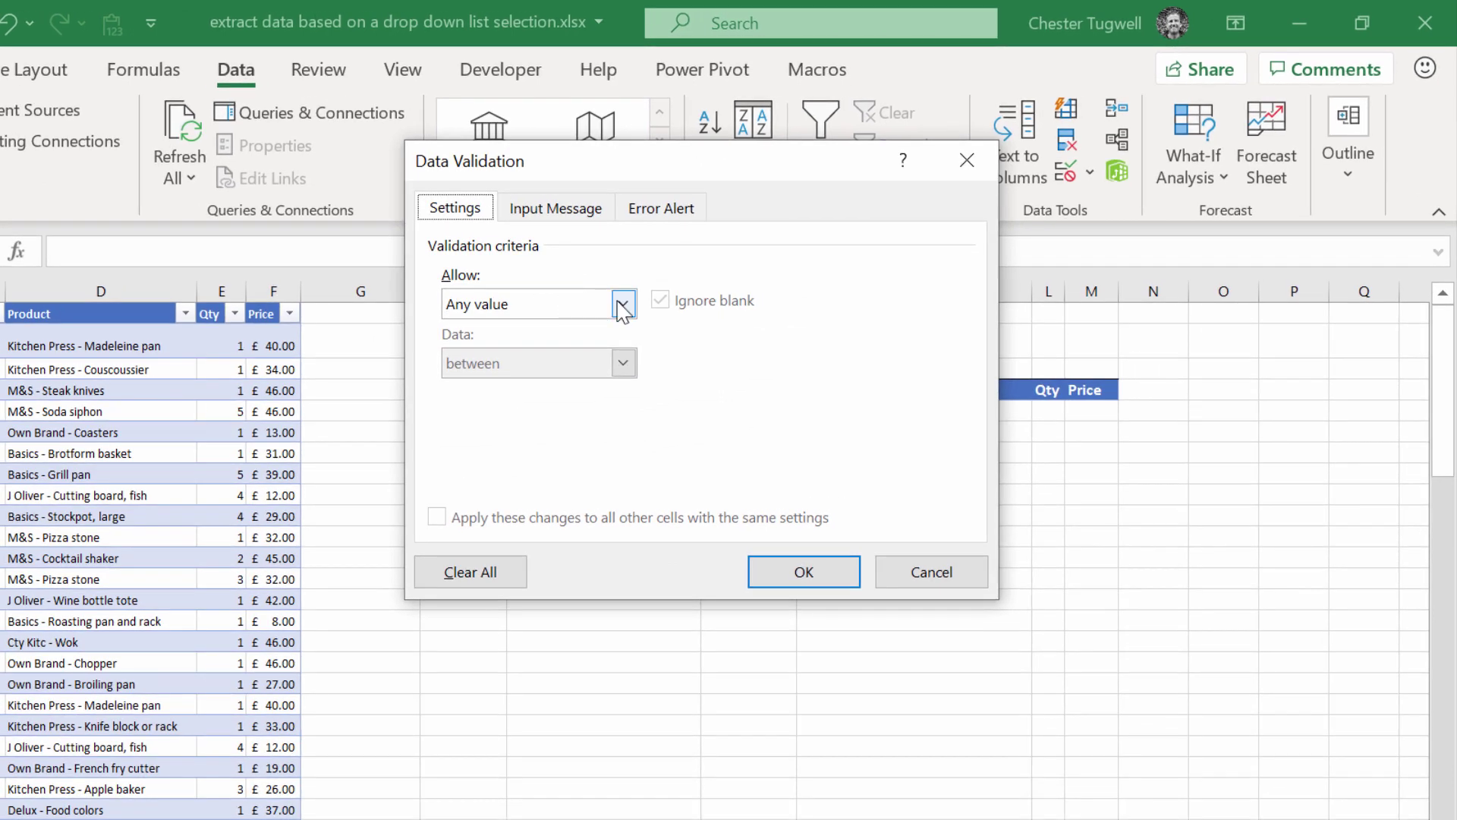
pyautogui.click(622, 303)
pyautogui.click(472, 377)
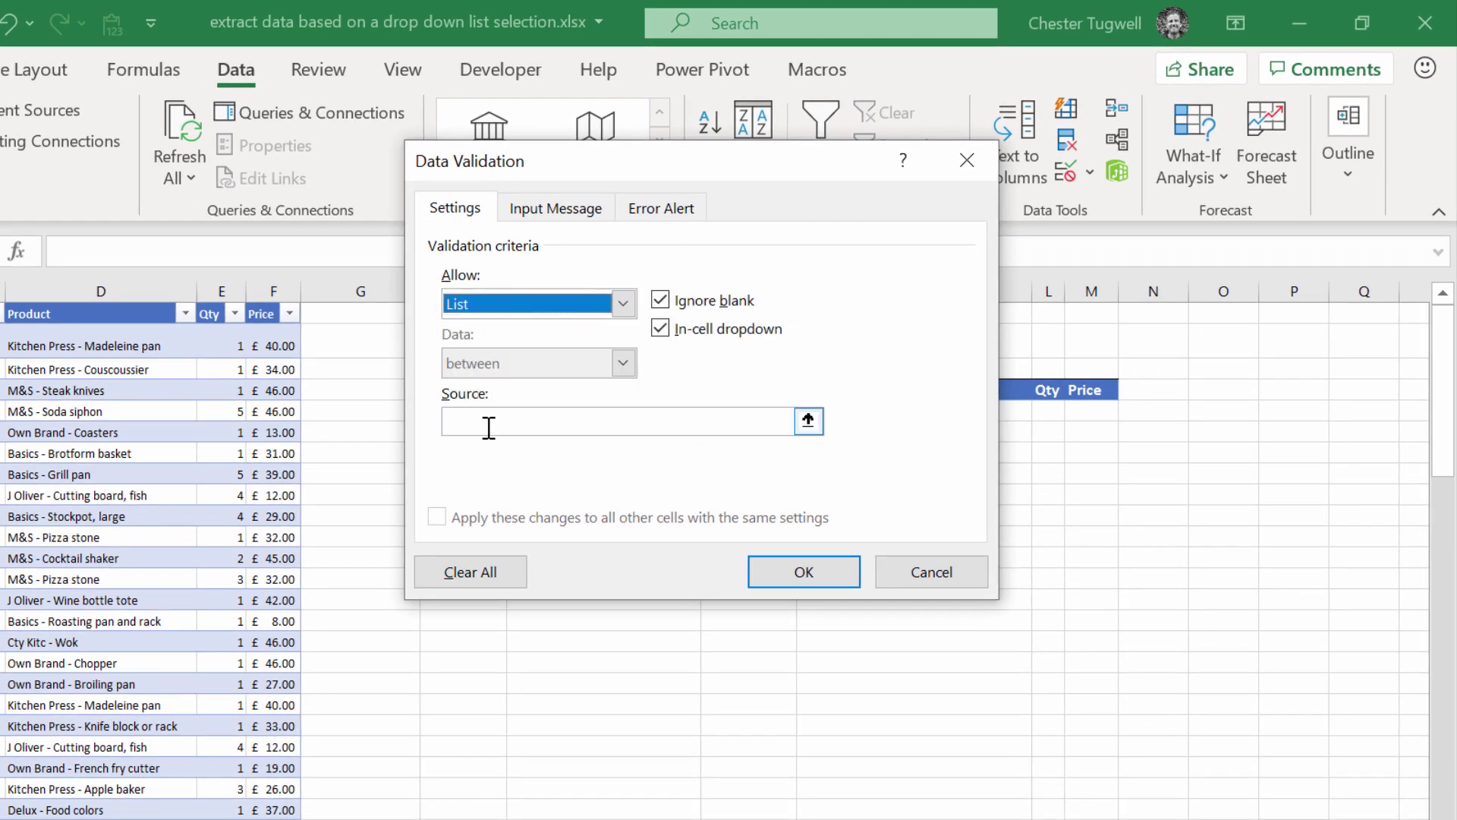
pyautogui.click(486, 425)
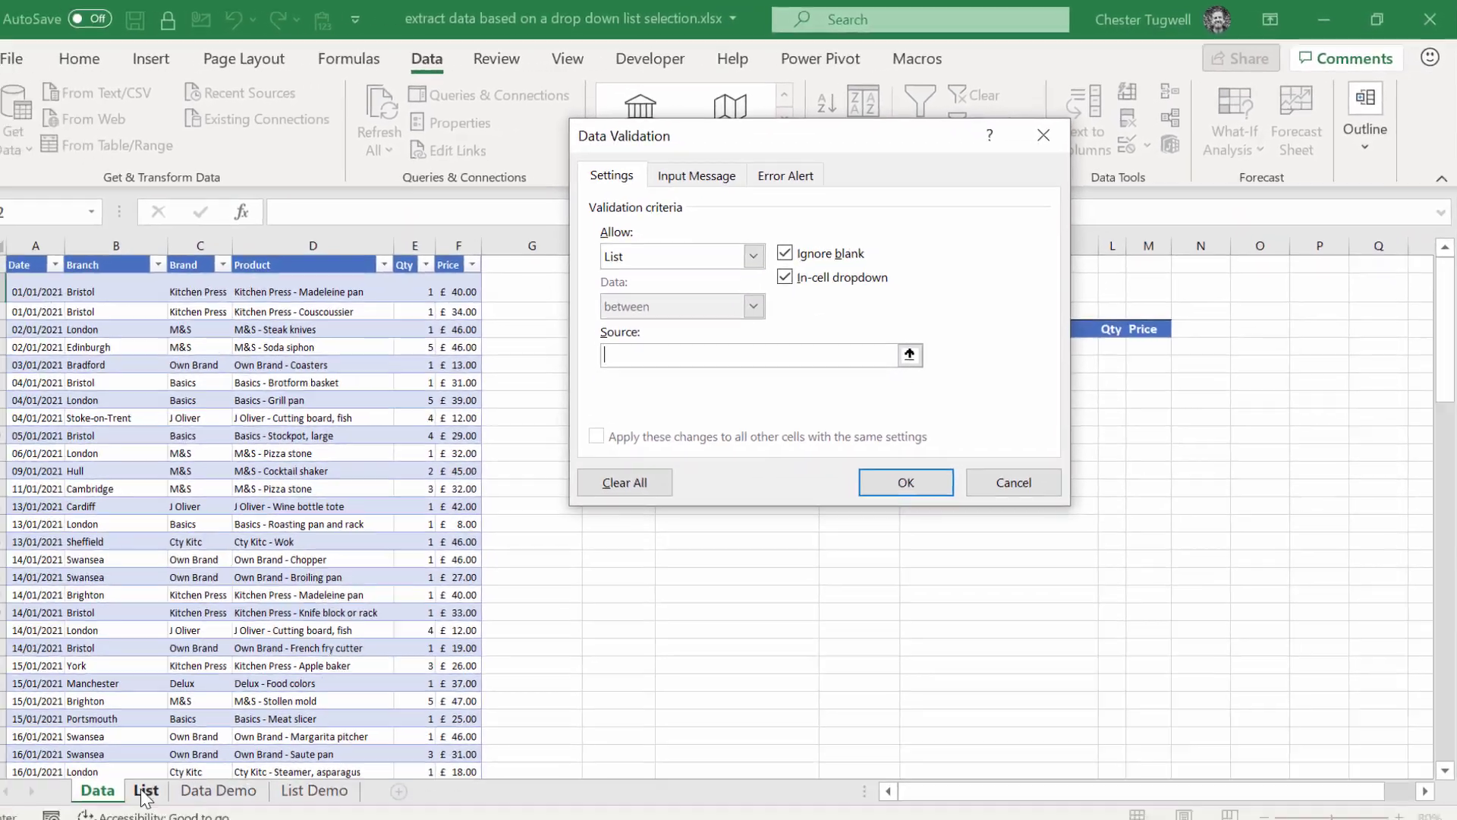
pyautogui.click(146, 791)
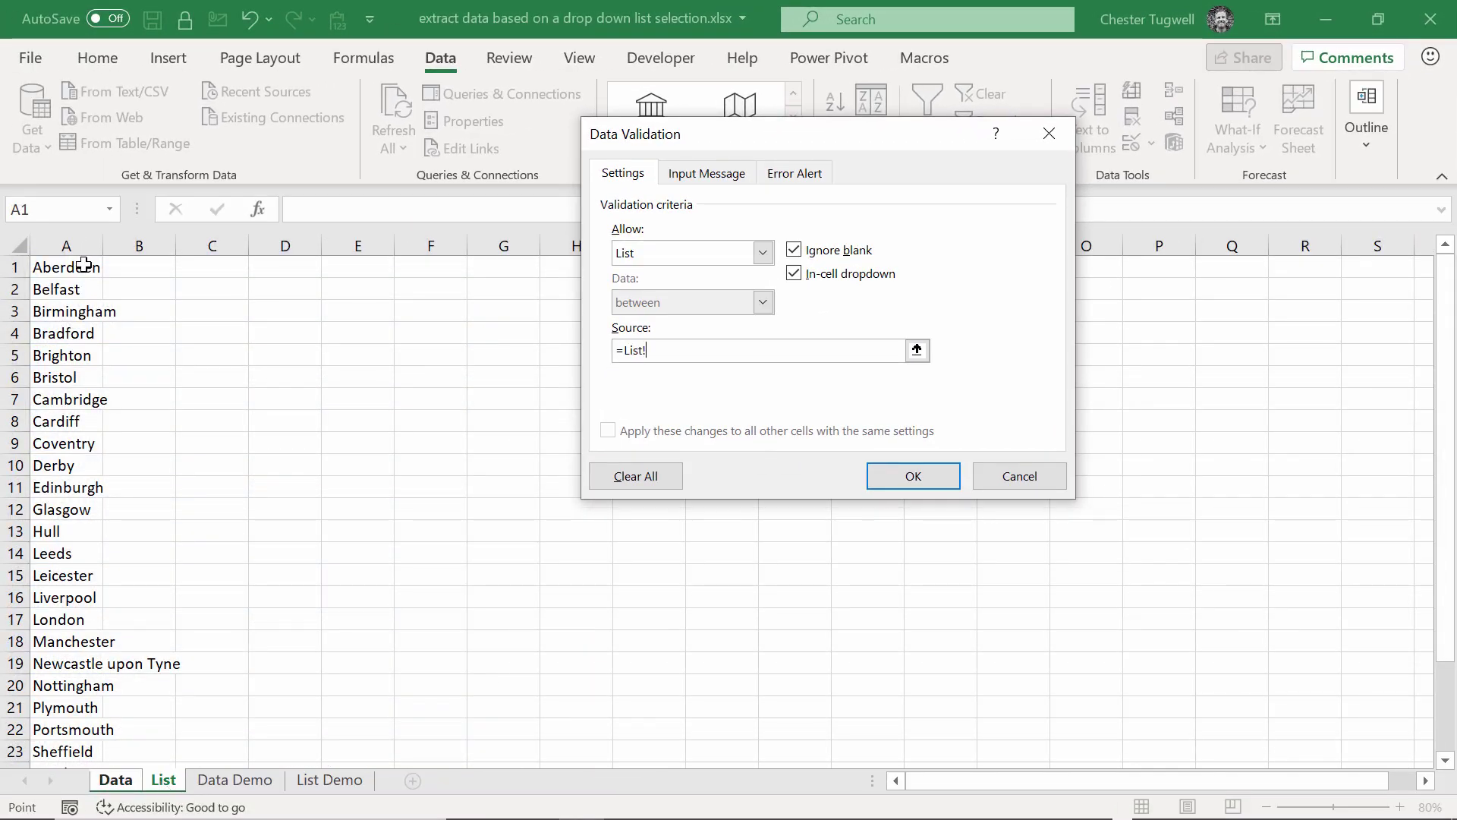
pyautogui.click(83, 263)
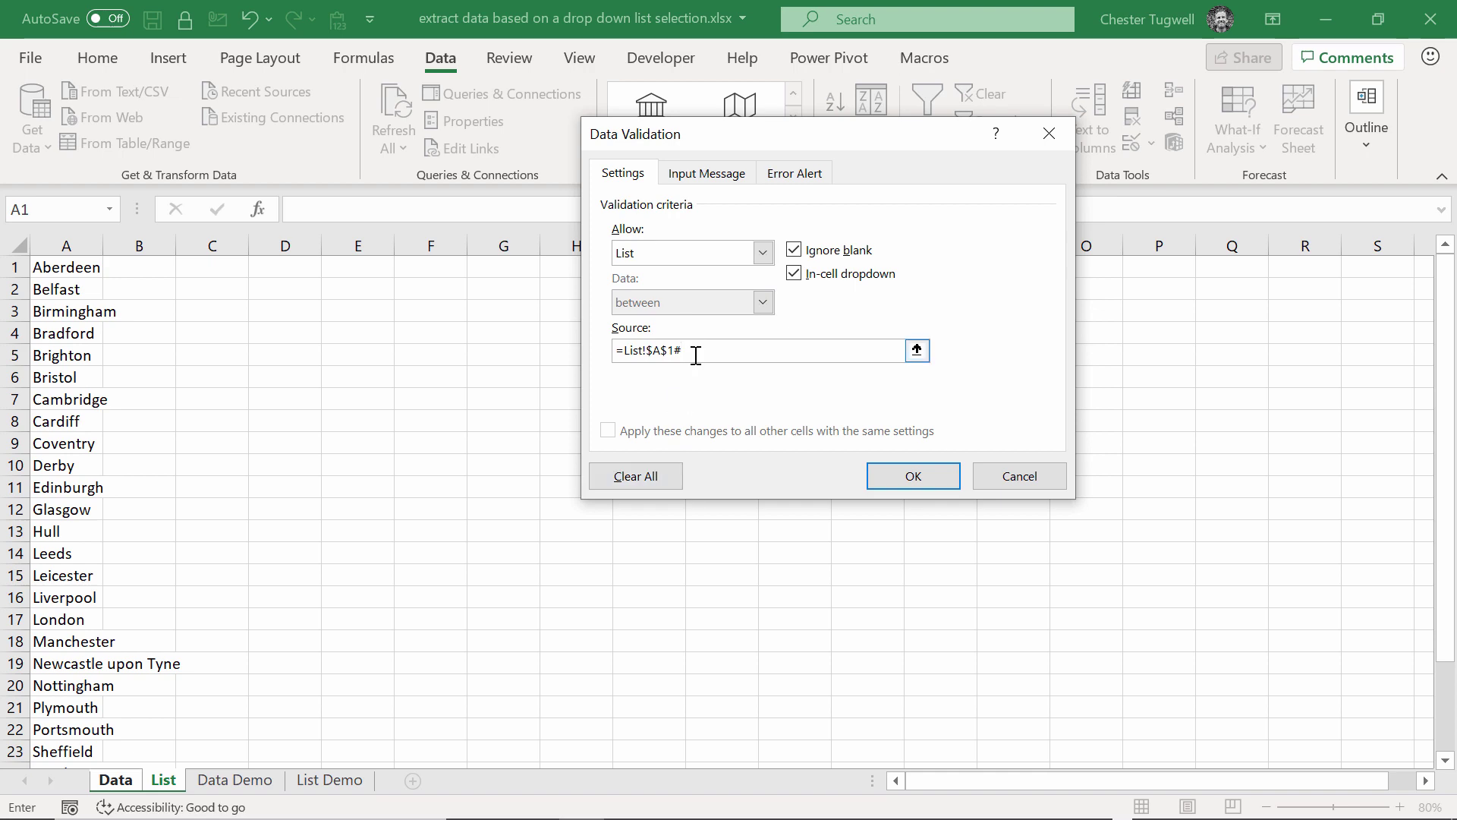
# Test the I2 branch drop-down by picking Belfast, then Cardiff.
pyautogui.click(913, 476)
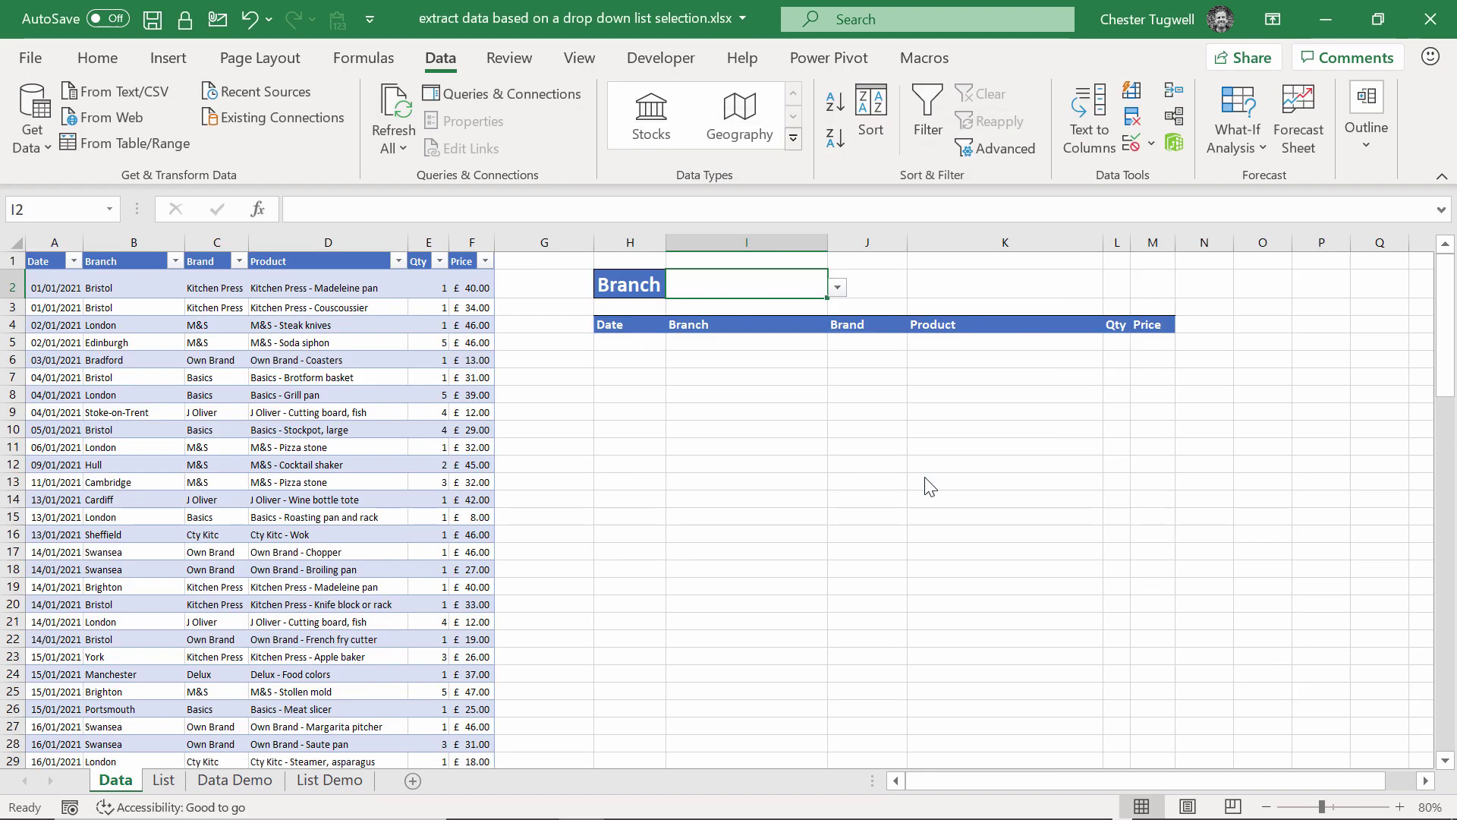
pyautogui.click(839, 289)
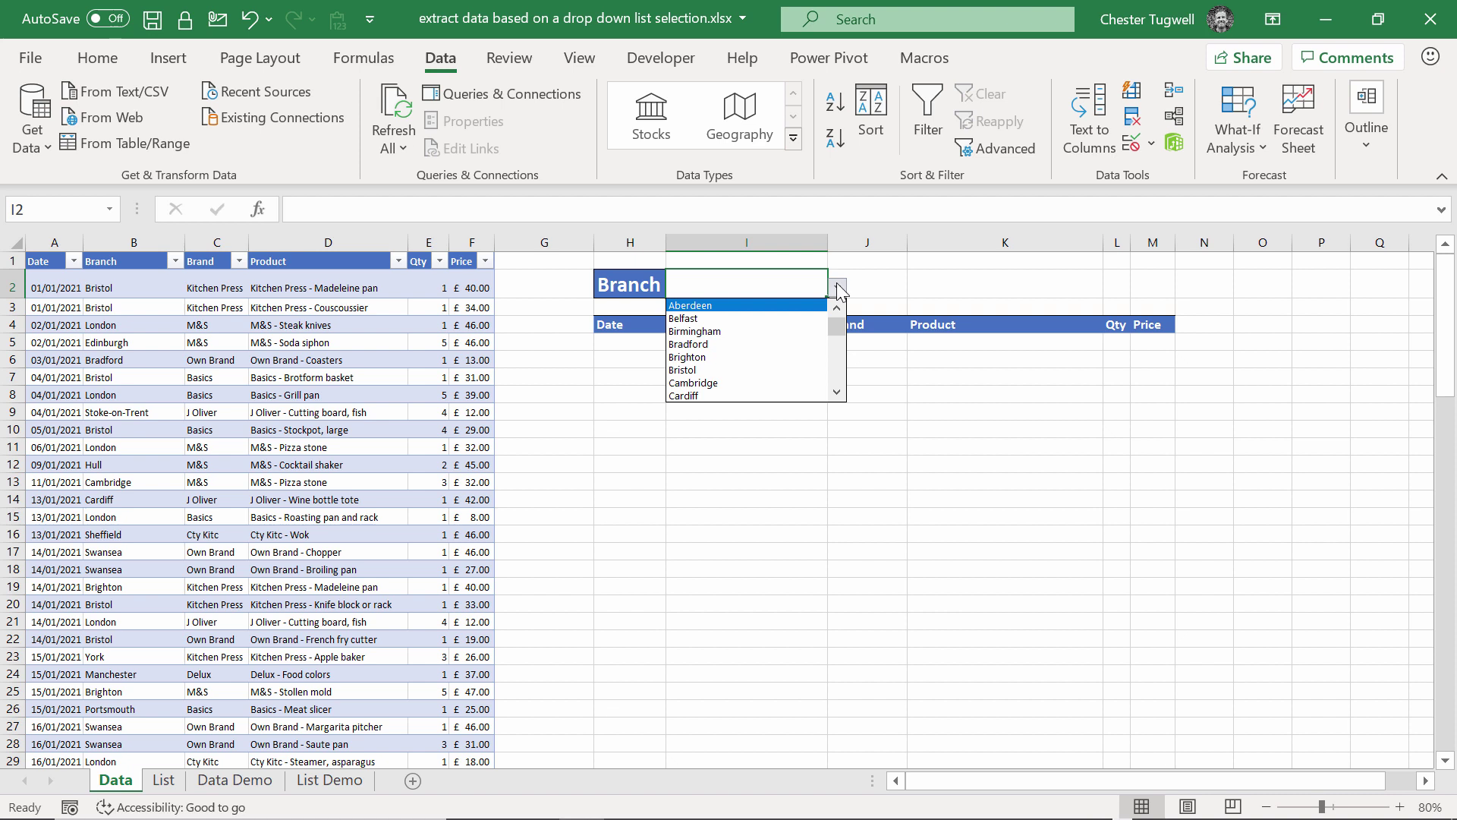
pyautogui.click(759, 319)
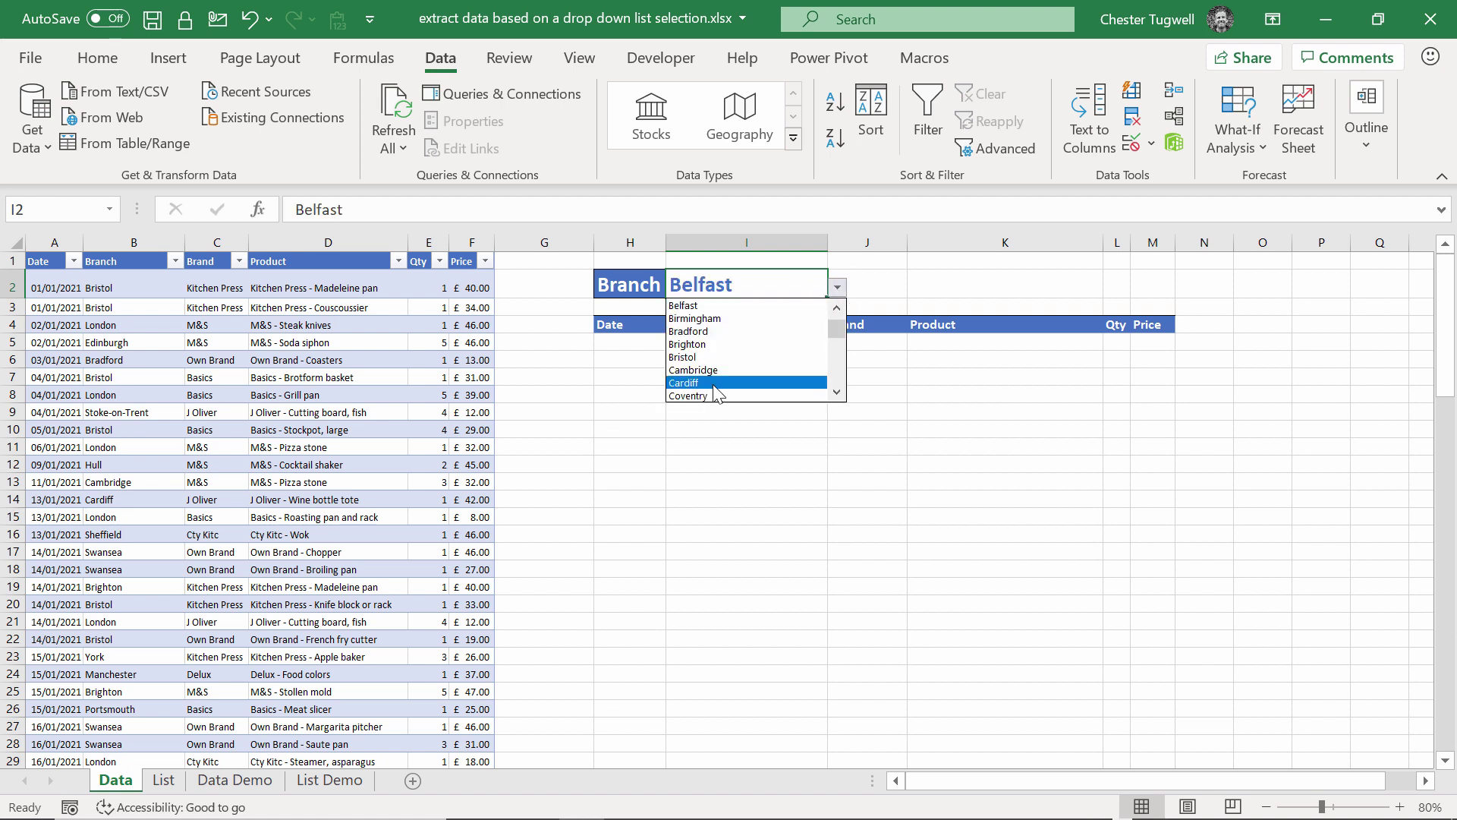
pyautogui.click(736, 383)
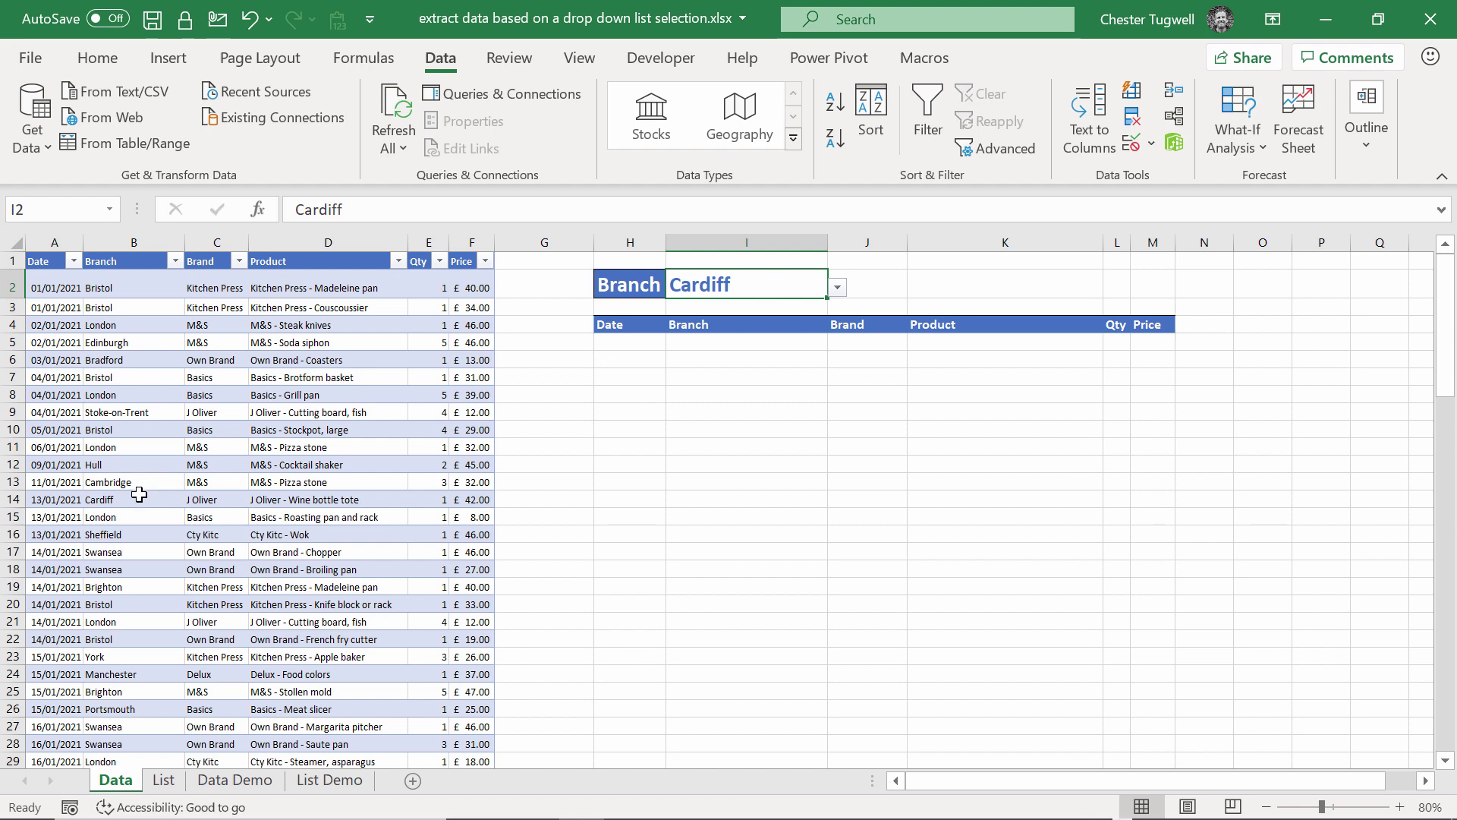
# Add New York as a new branch entry in B101 at the bottom of the table.
pyautogui.scroll(-20, 140, 495)
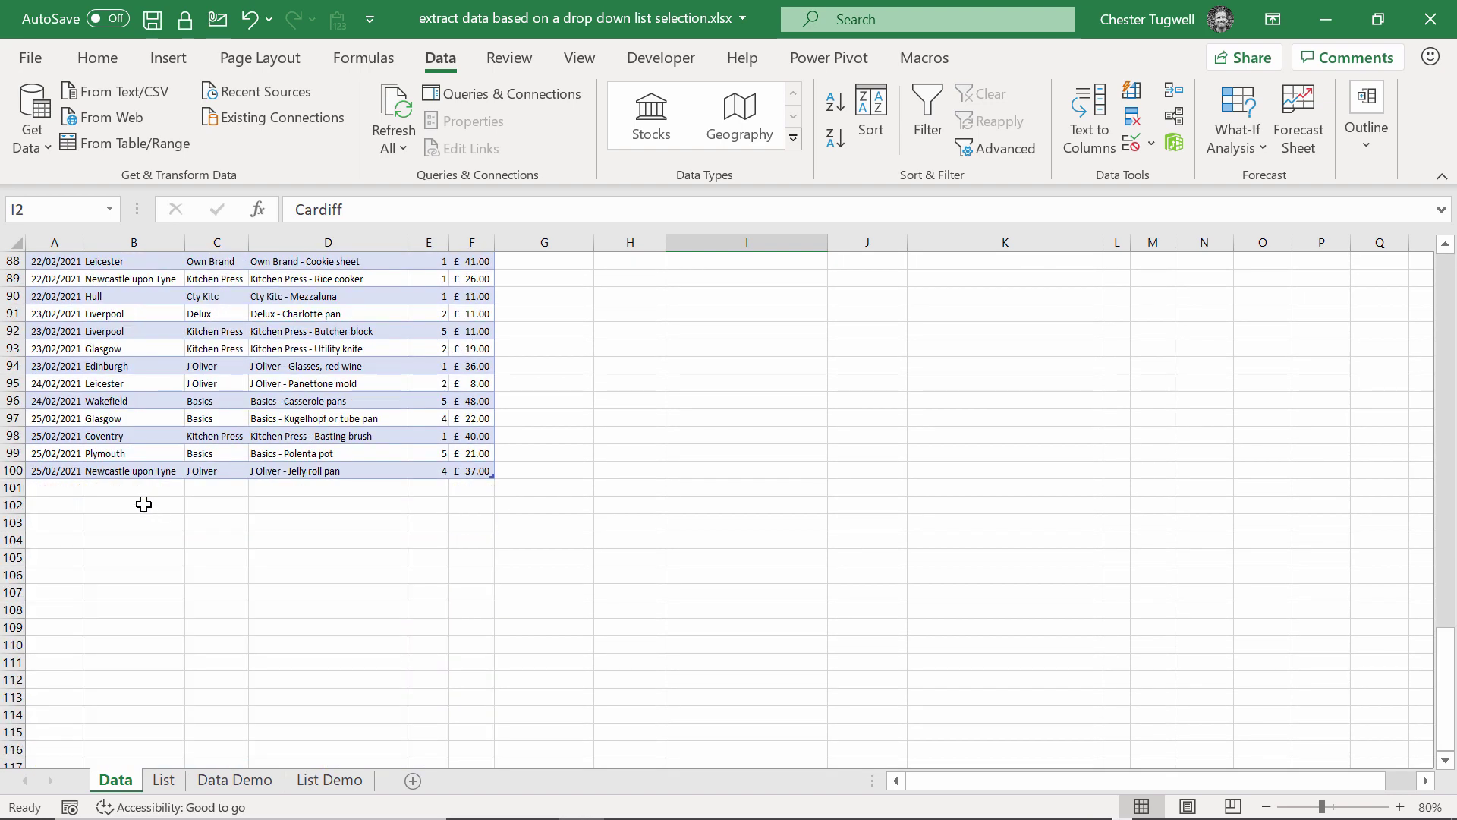
pyautogui.click(129, 489)
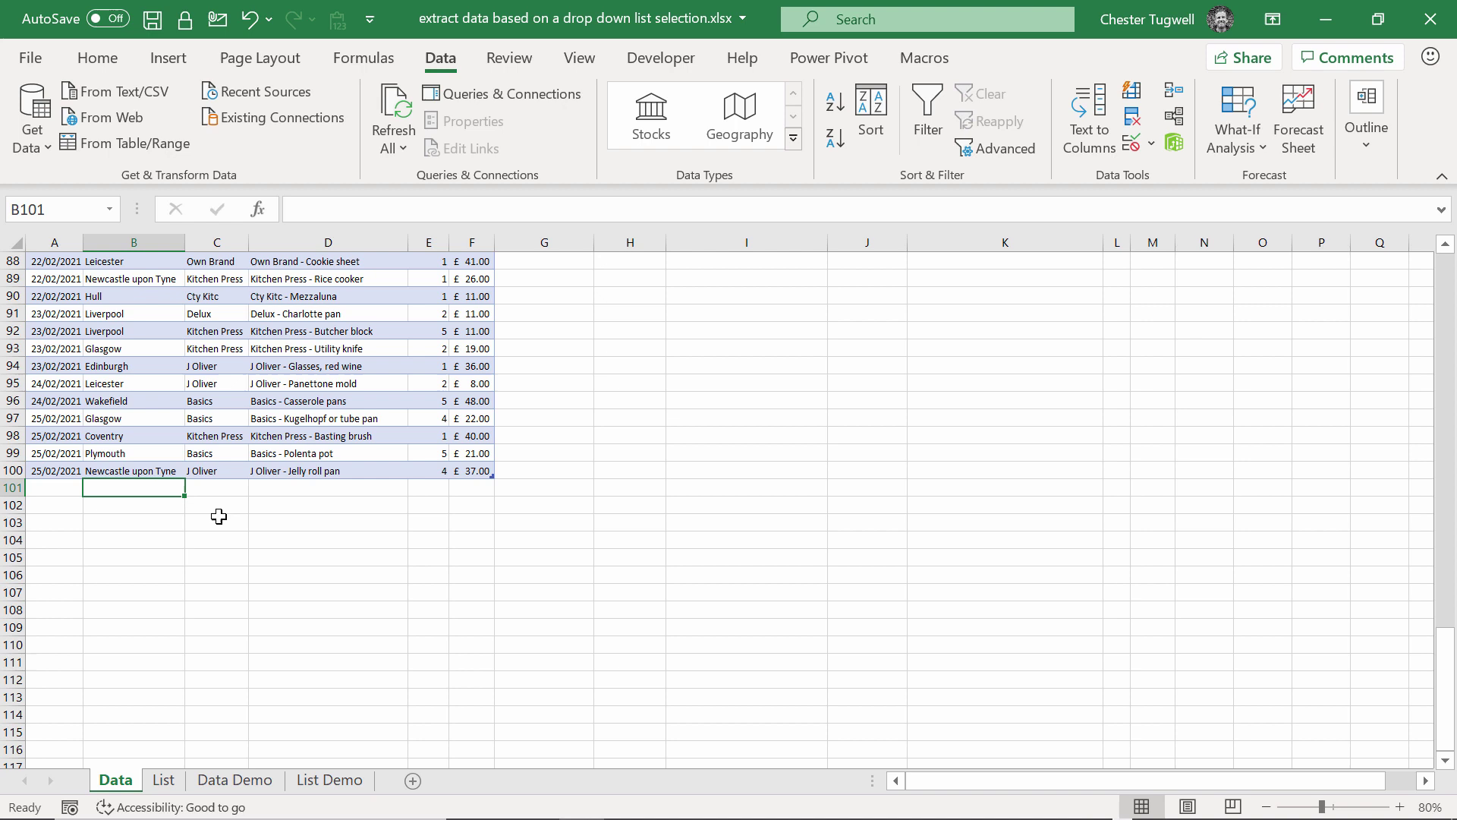
pyautogui.write('New Yor')
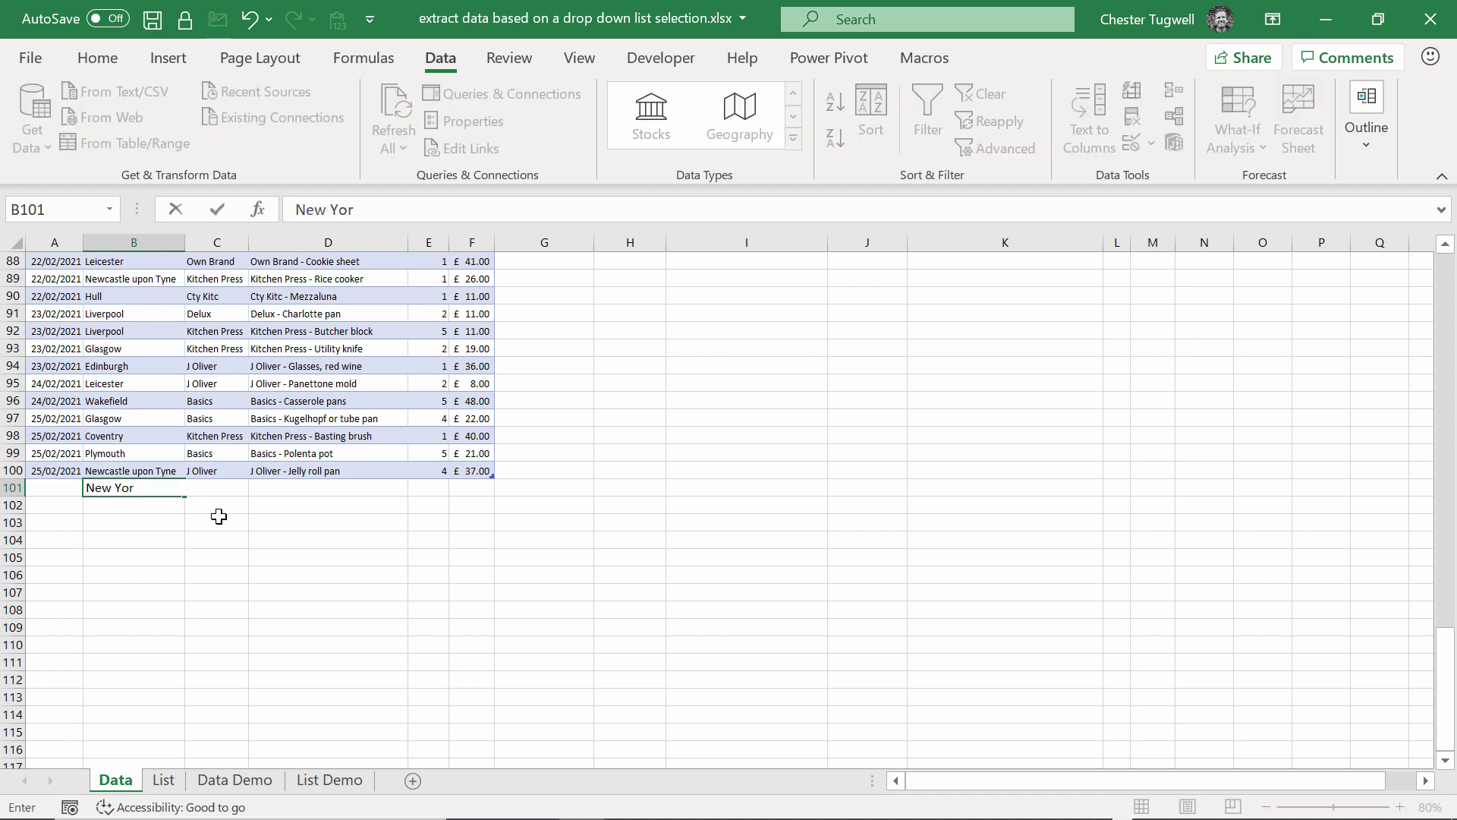
pyautogui.write('k')
pyautogui.press('Return')
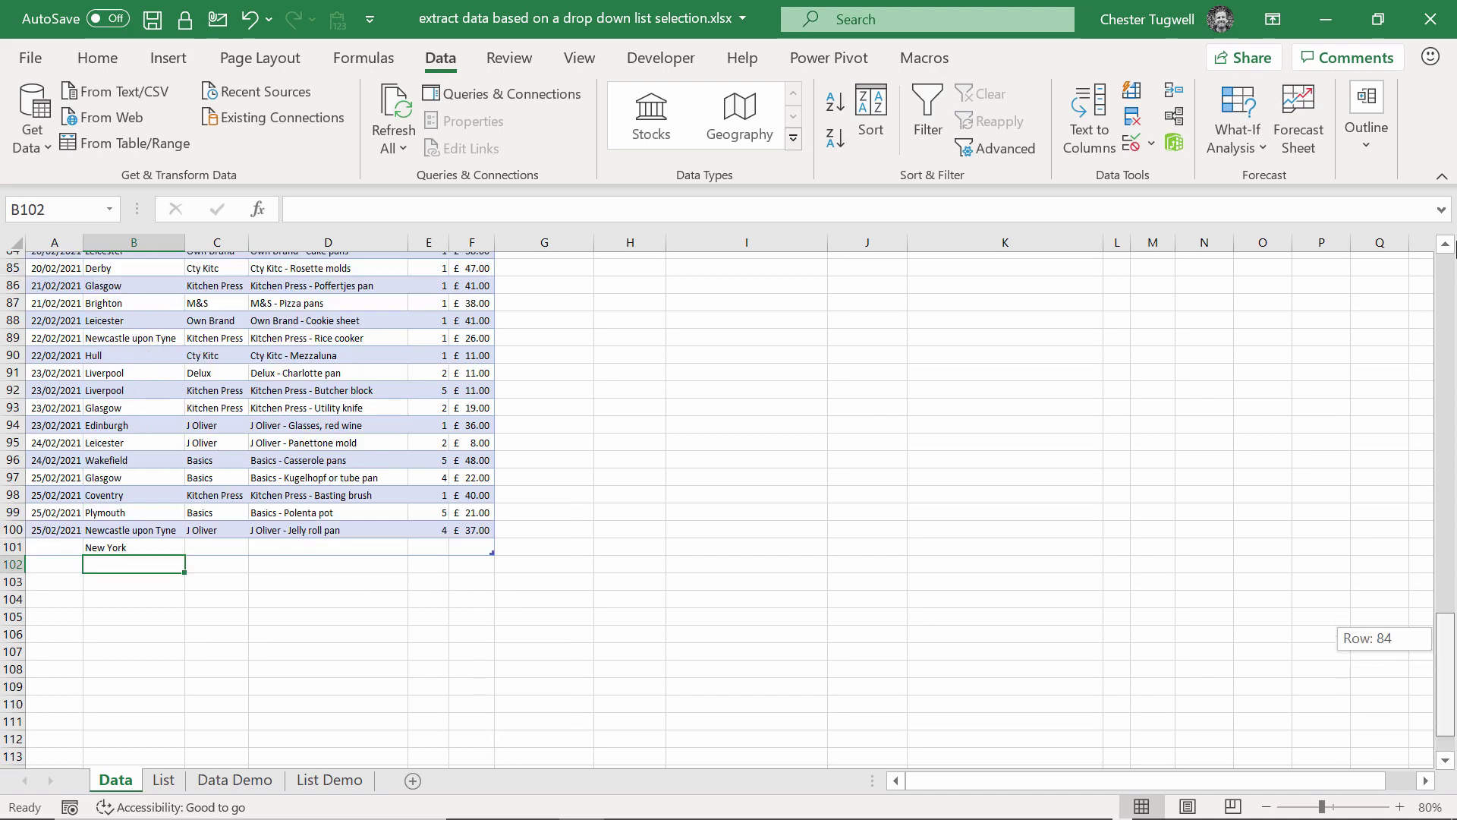
# Choose New York from the updated I2 branch drop-down.
pyautogui.moveTo(1445, 638); pyautogui.dragTo(1446, 288)
pyautogui.click(797, 290)
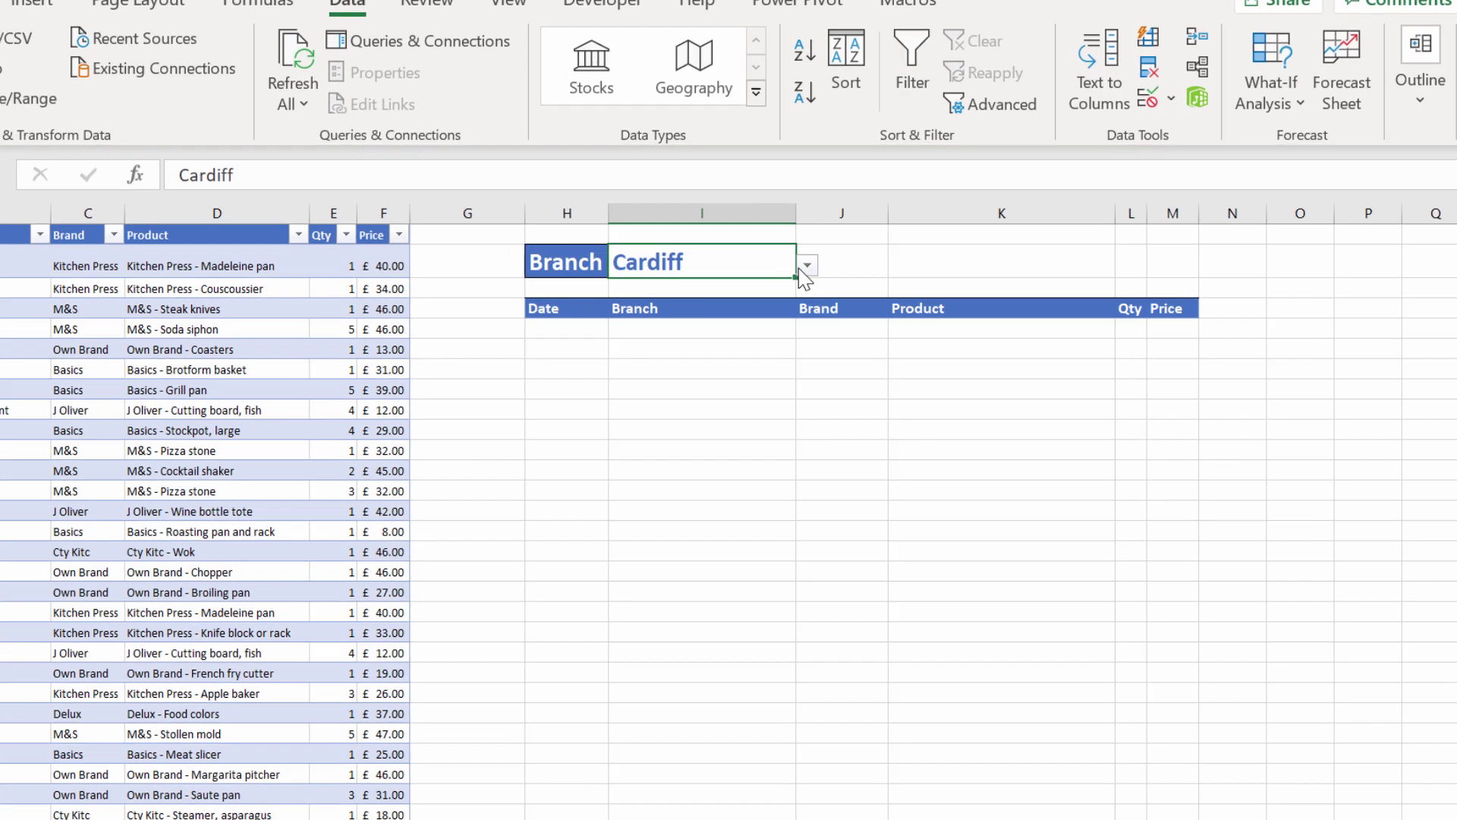
pyautogui.click(800, 267)
pyautogui.moveTo(806, 332); pyautogui.dragTo(811, 371)
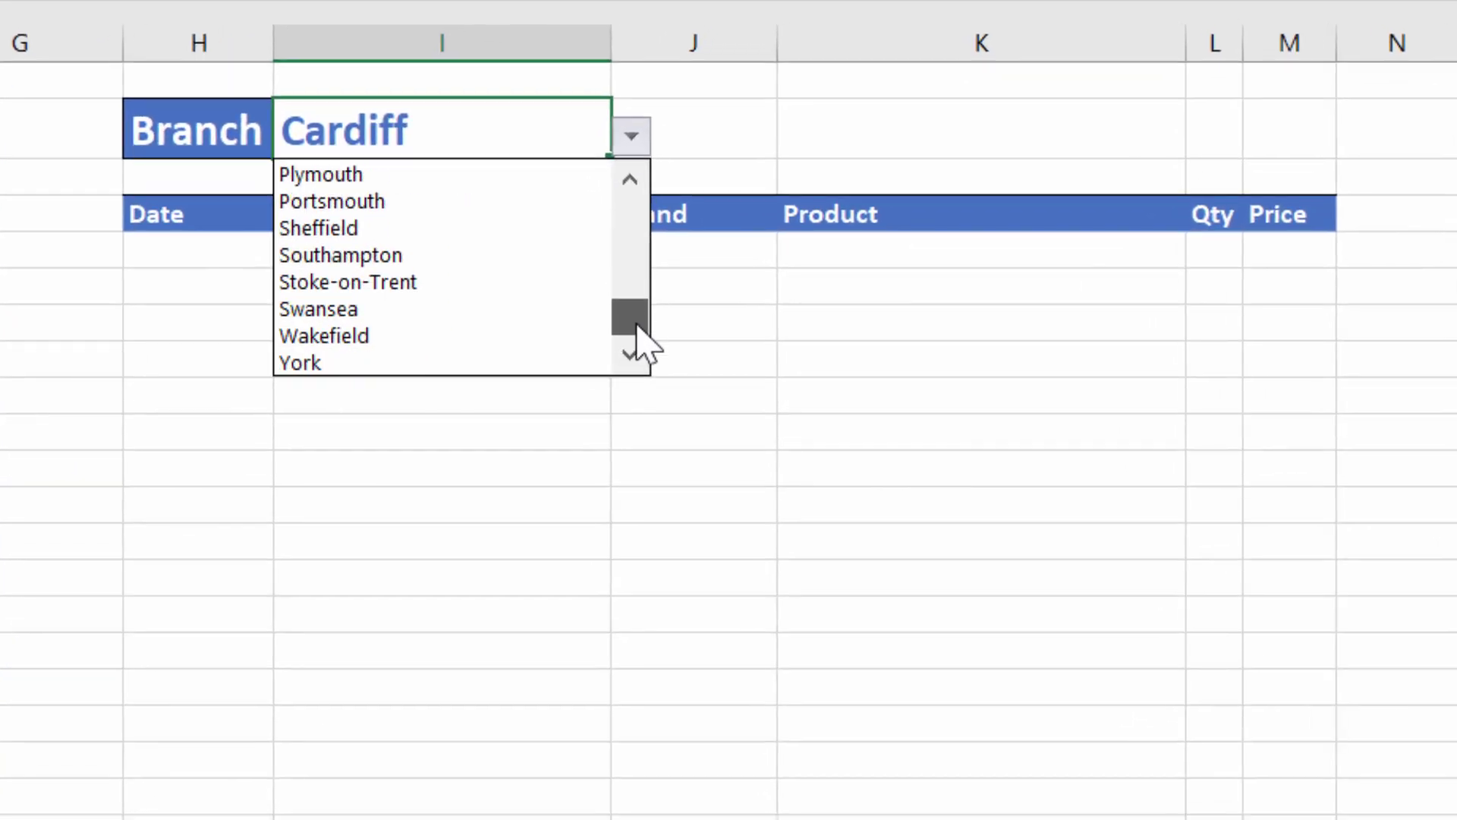
pyautogui.moveTo(637, 334); pyautogui.dragTo(640, 302)
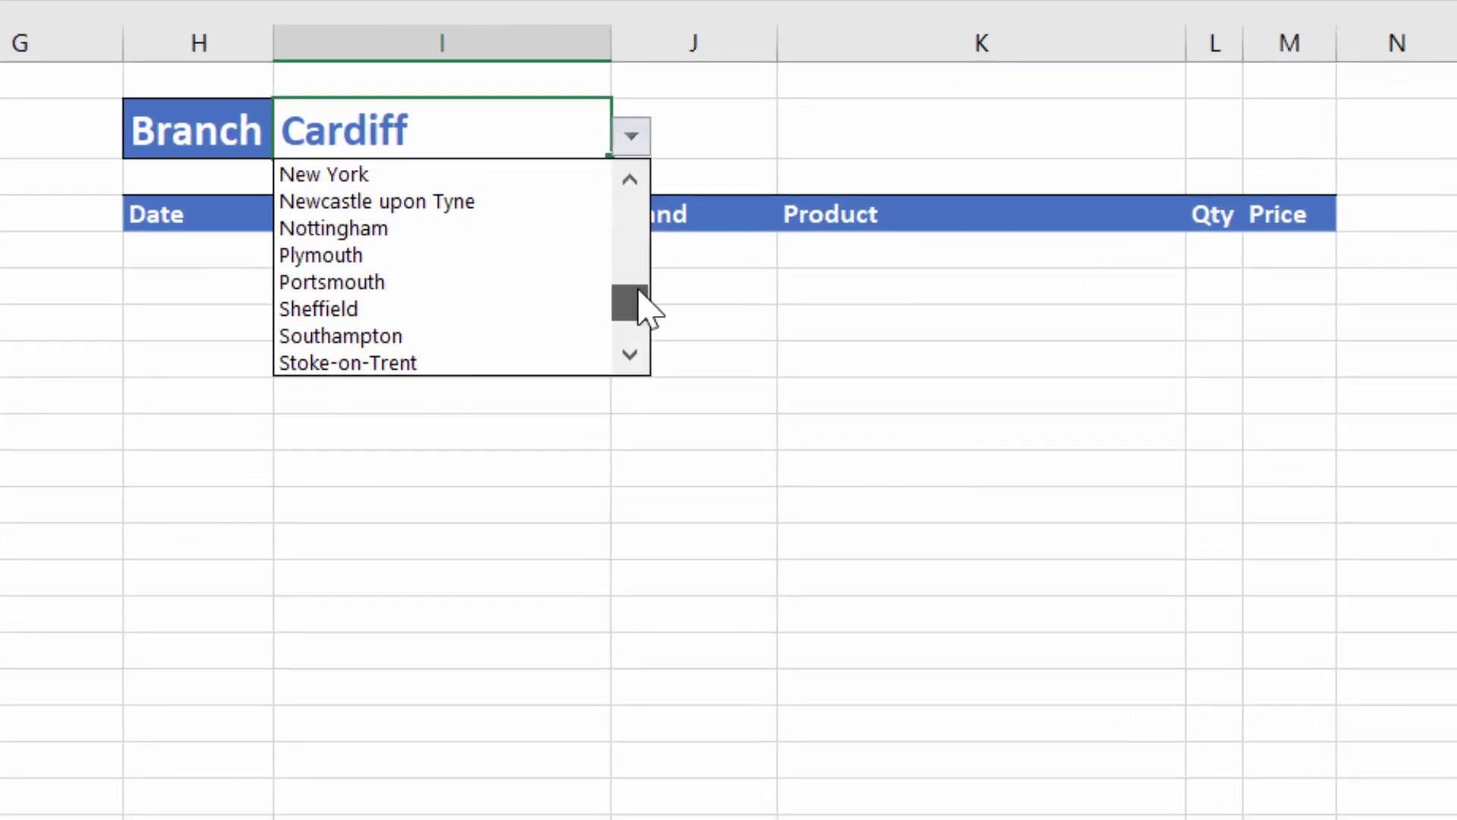
pyautogui.click(372, 176)
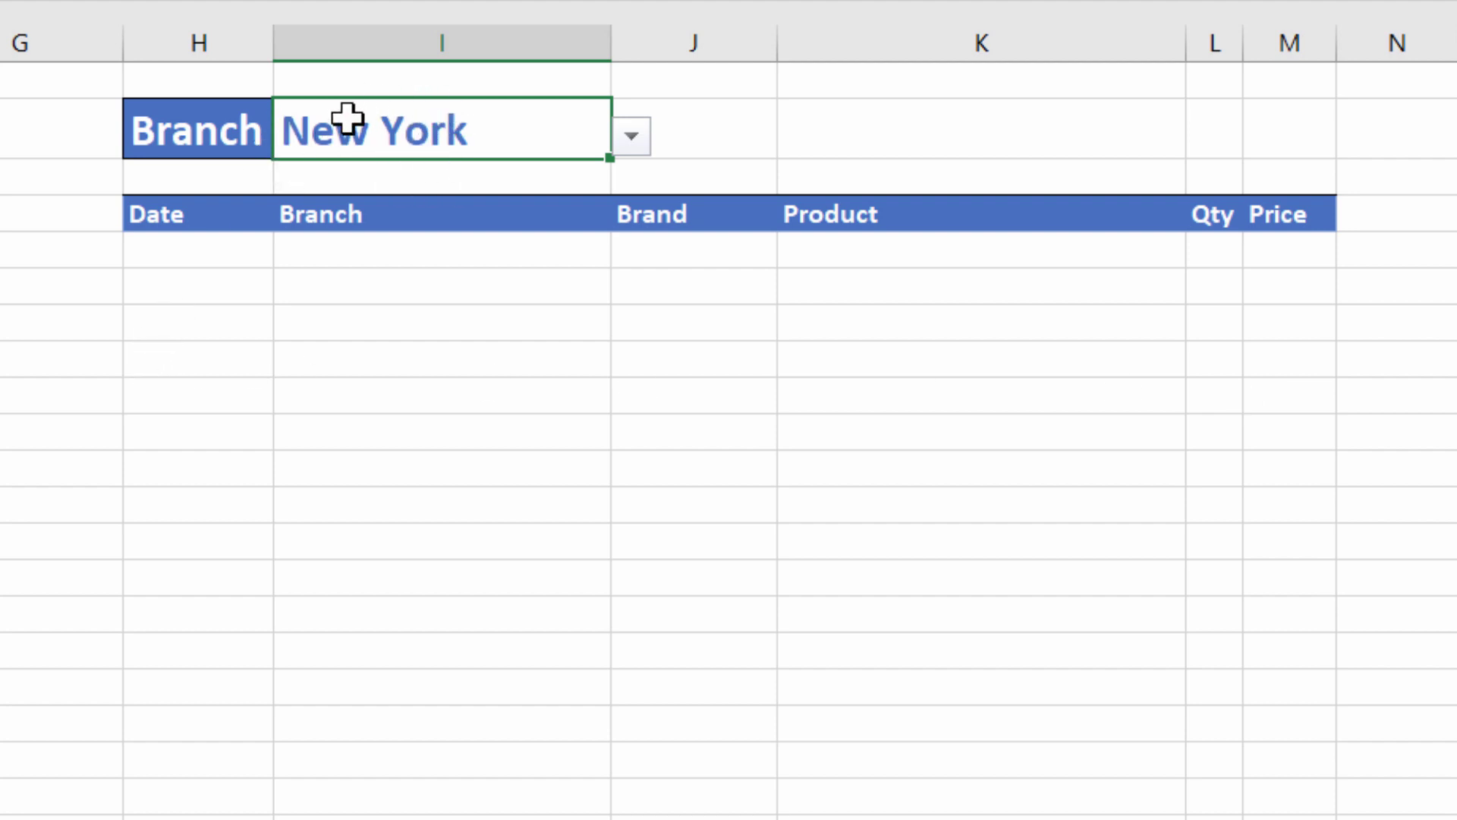
# Start a FILTER formula in H3 under Date with SalesData as the array.
pyautogui.click(217, 248)
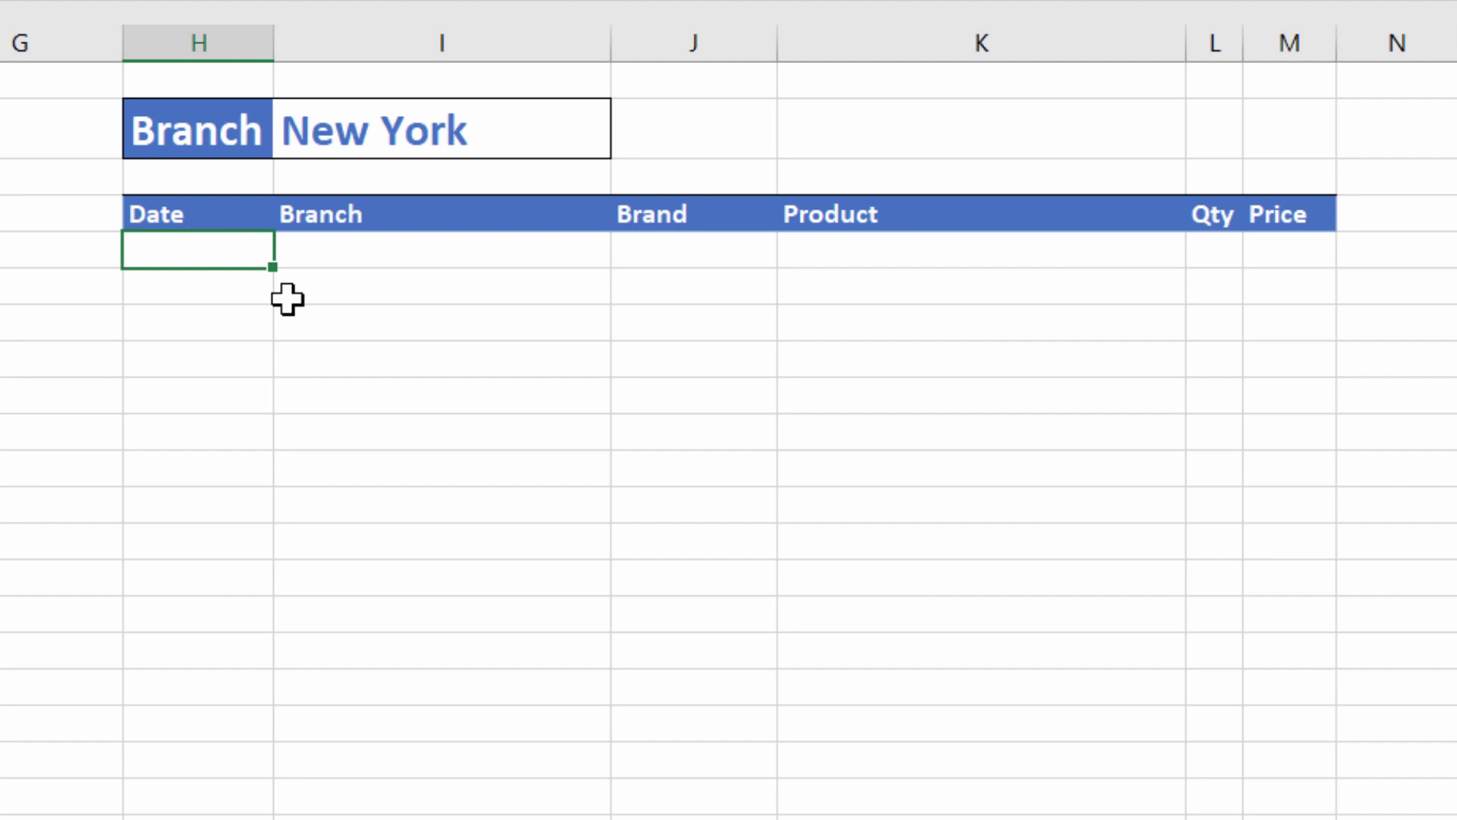
pyautogui.write('=fil')
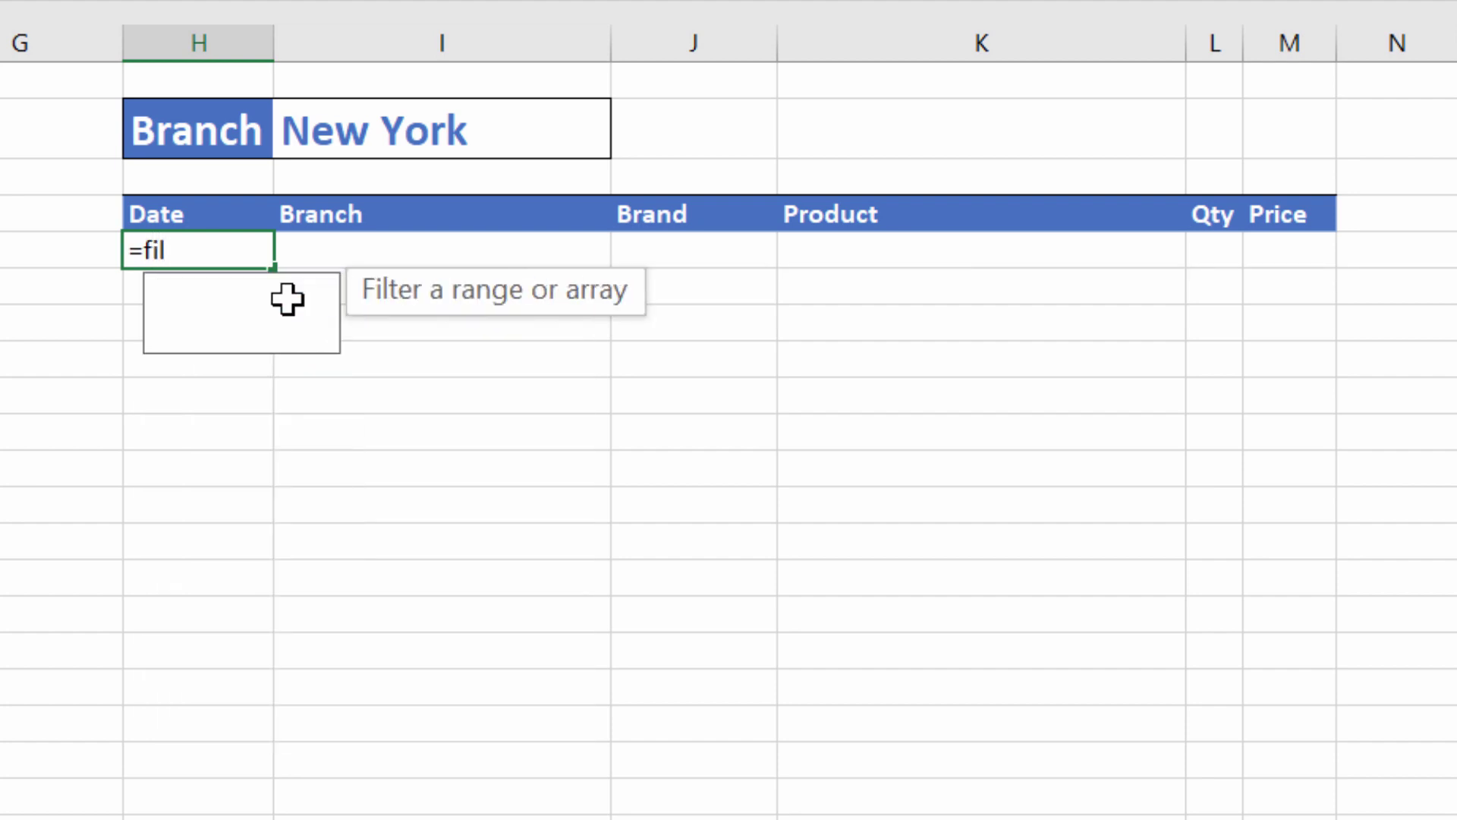
pyautogui.write('ter(')
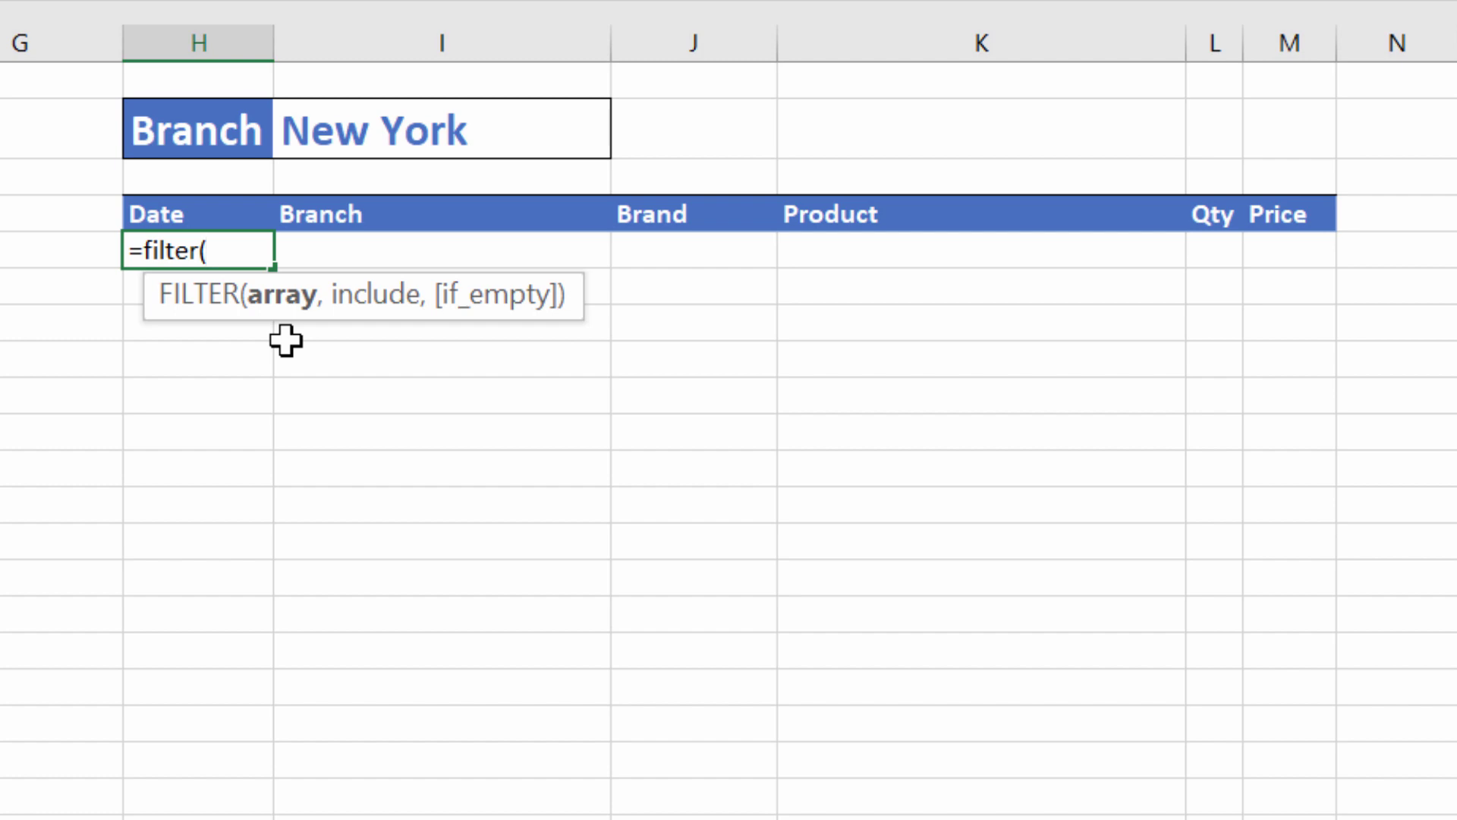
pyautogui.write('sa')
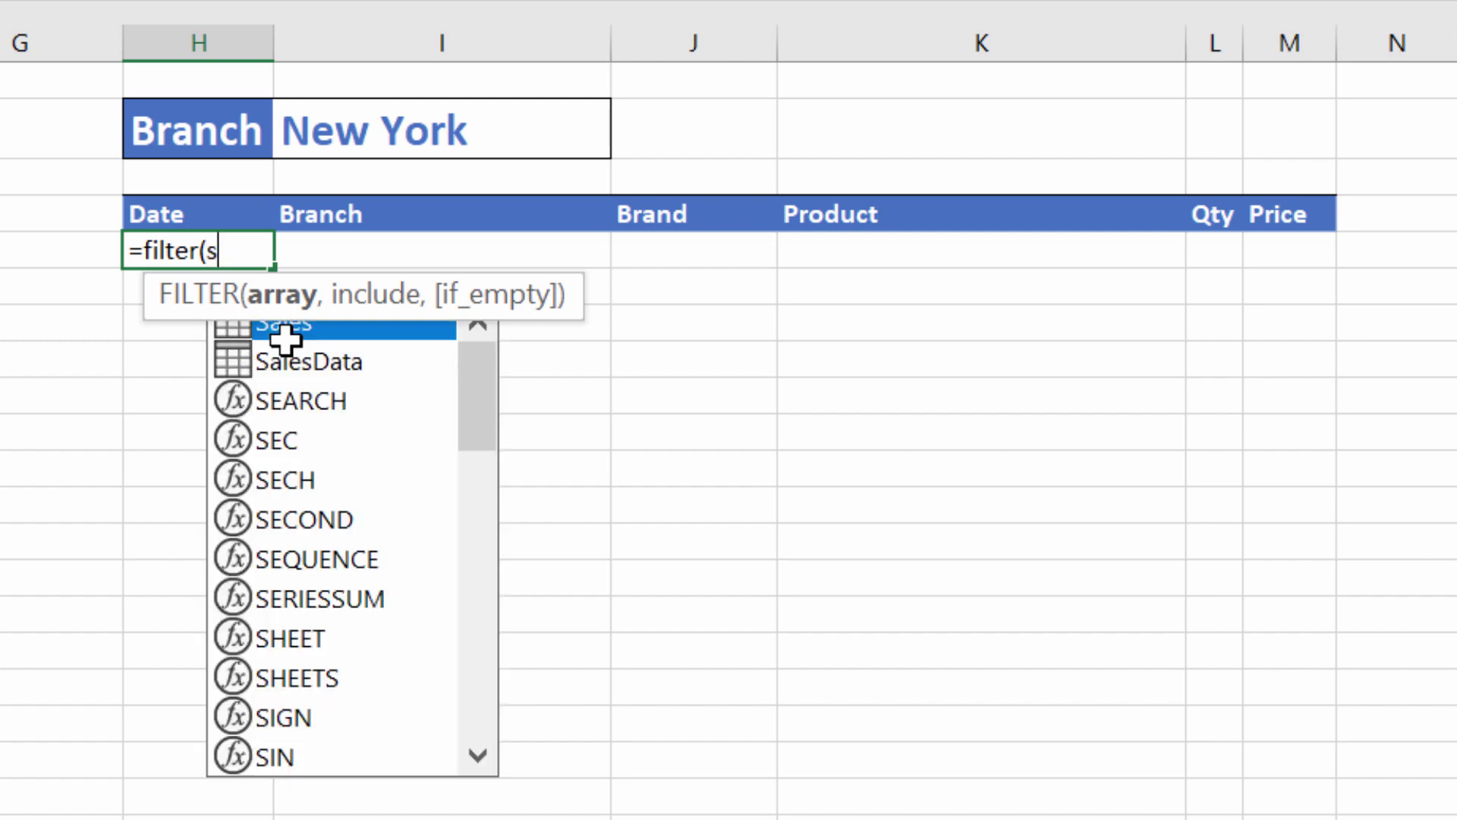
pyautogui.doubleClick(313, 362)
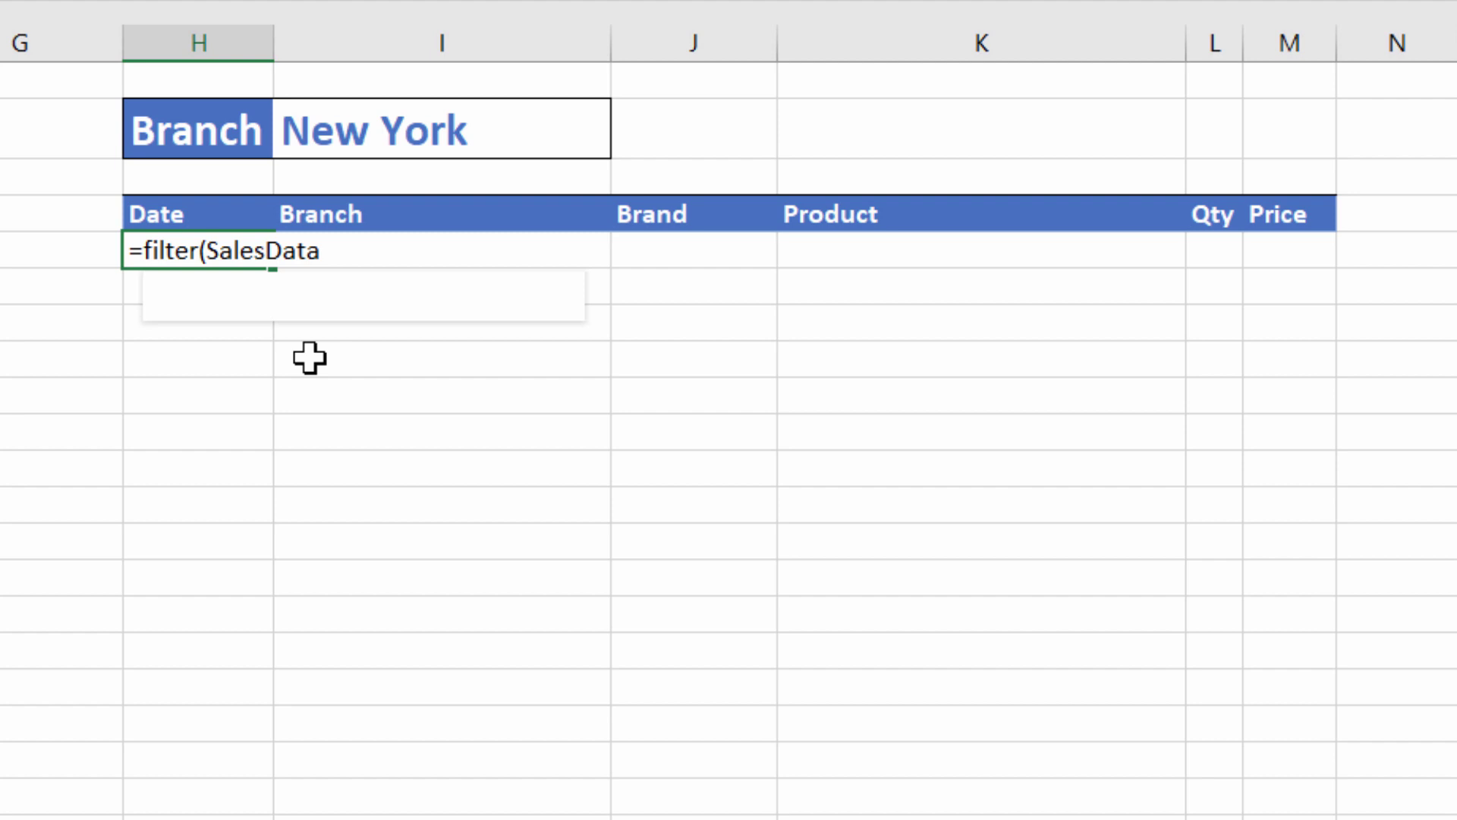
pyautogui.write(',')
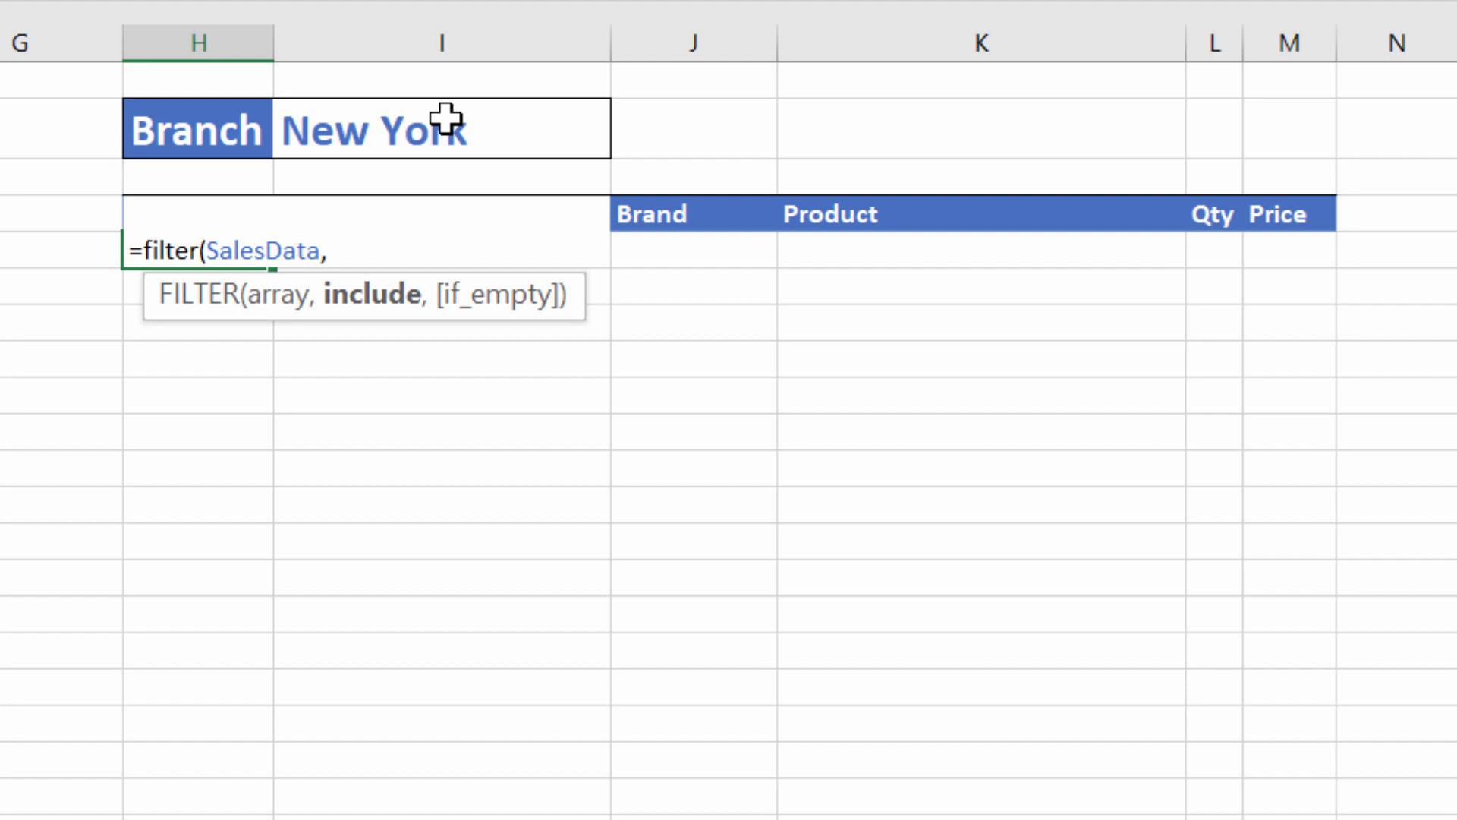
# Add the criterion SalesData[Branch]=I2 and a "Nothing found" fallback message.
pyautogui.write('sal')
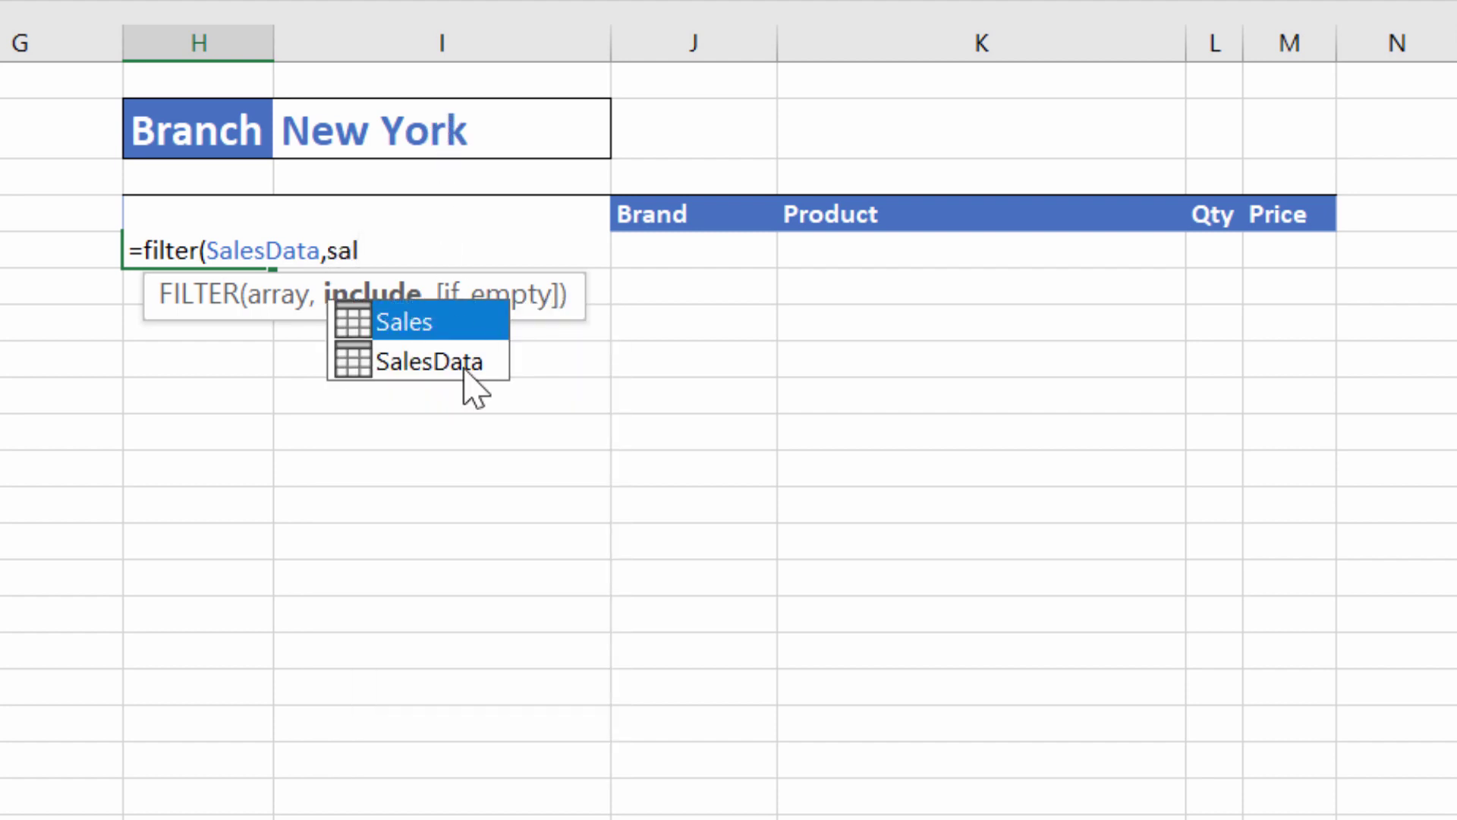
pyautogui.click(467, 363)
pyautogui.doubleClick(465, 363)
pyautogui.write('[')
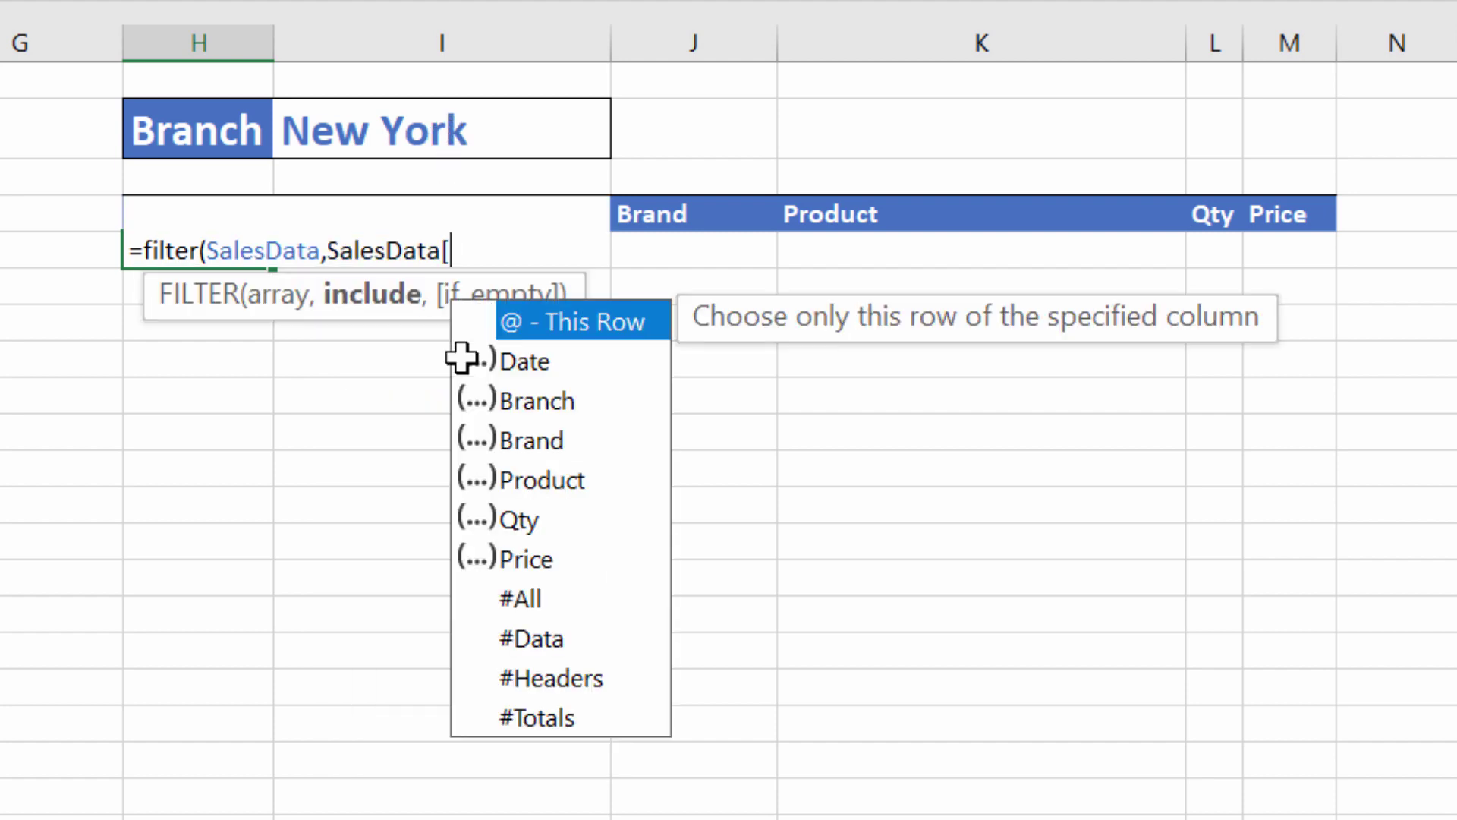
pyautogui.click(507, 401)
pyautogui.doubleClick(503, 396)
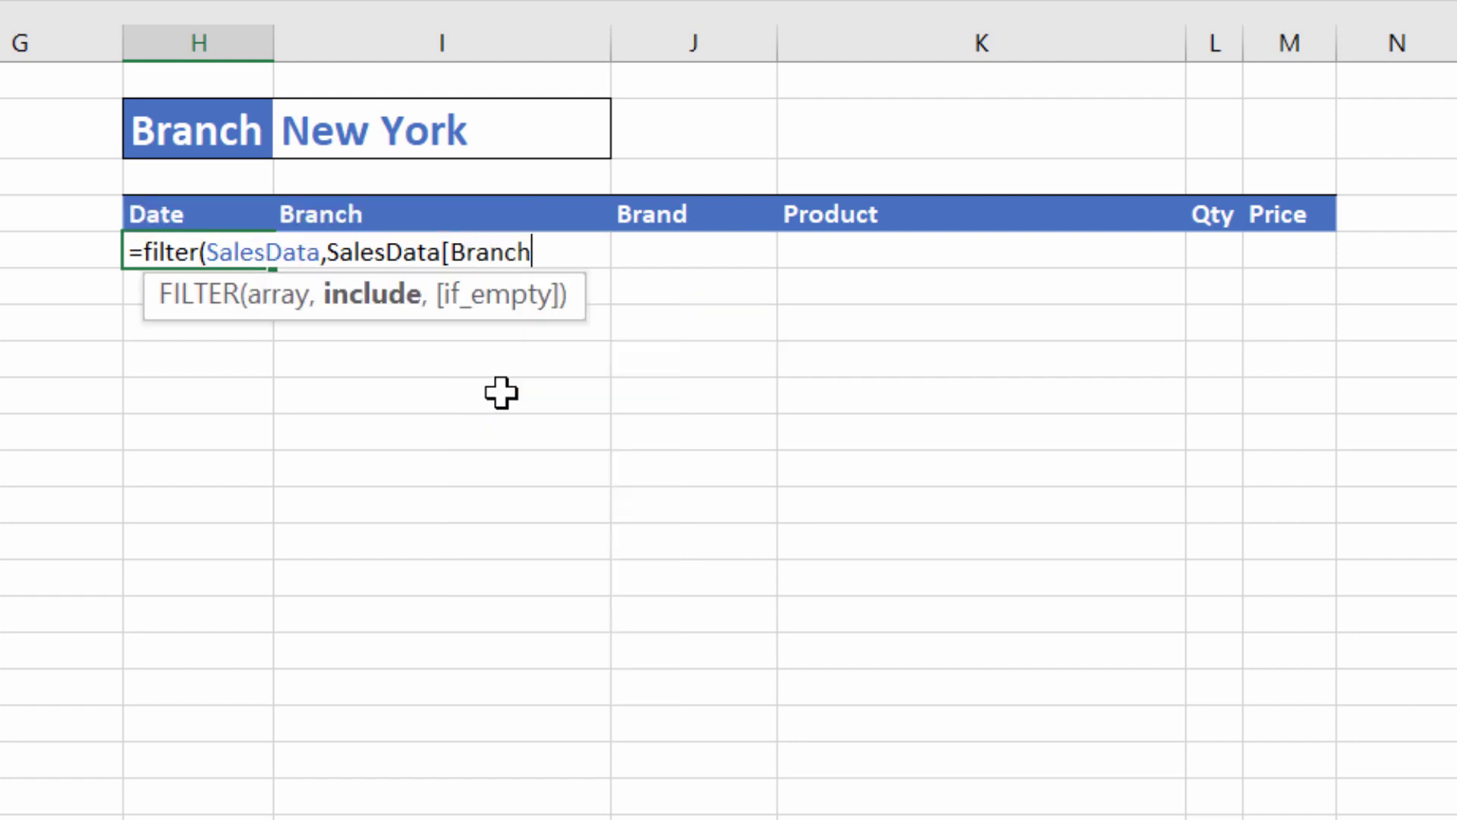
pyautogui.write(']=')
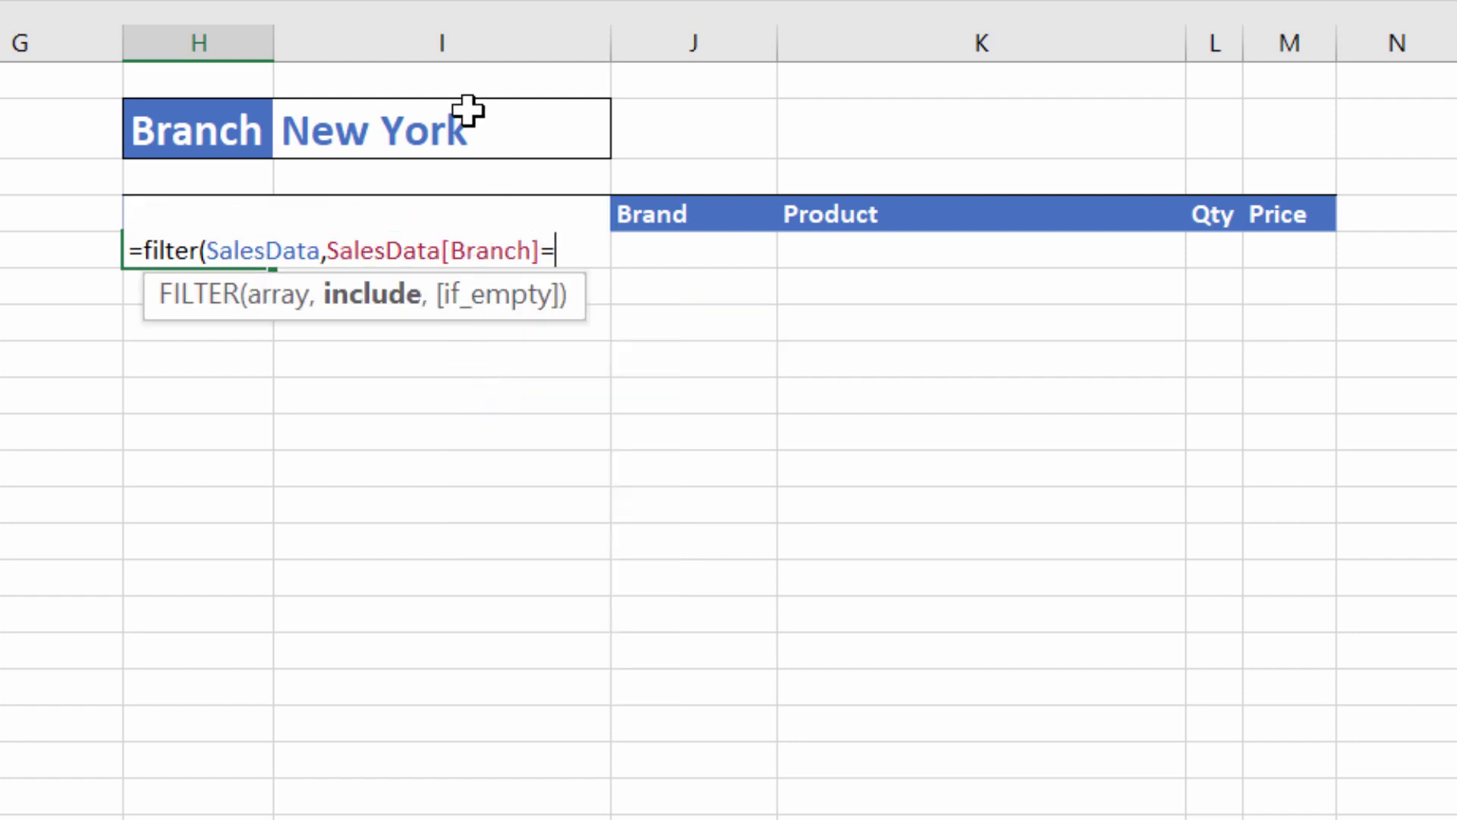
pyautogui.click(475, 126)
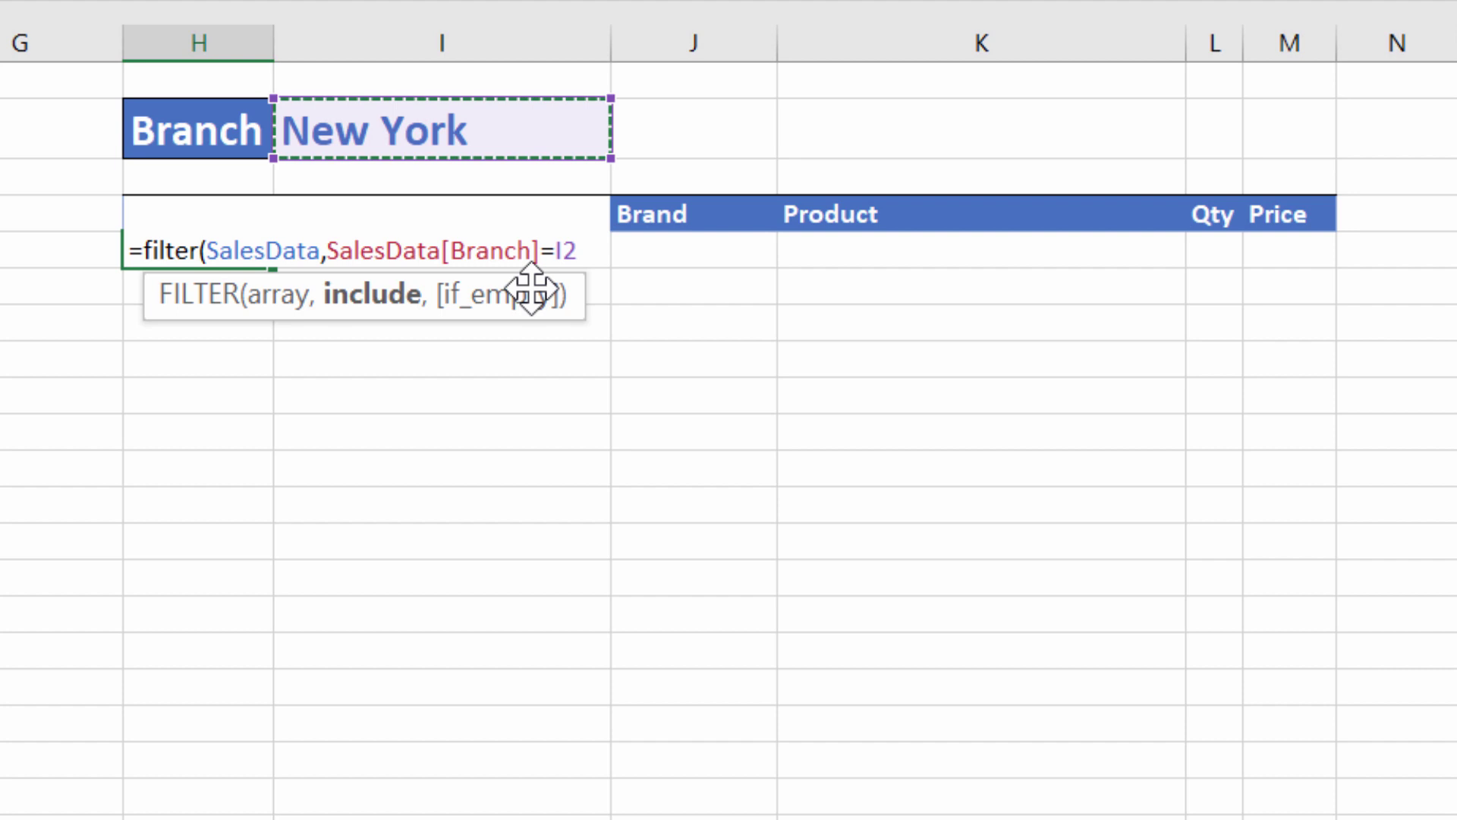
pyautogui.write(',')
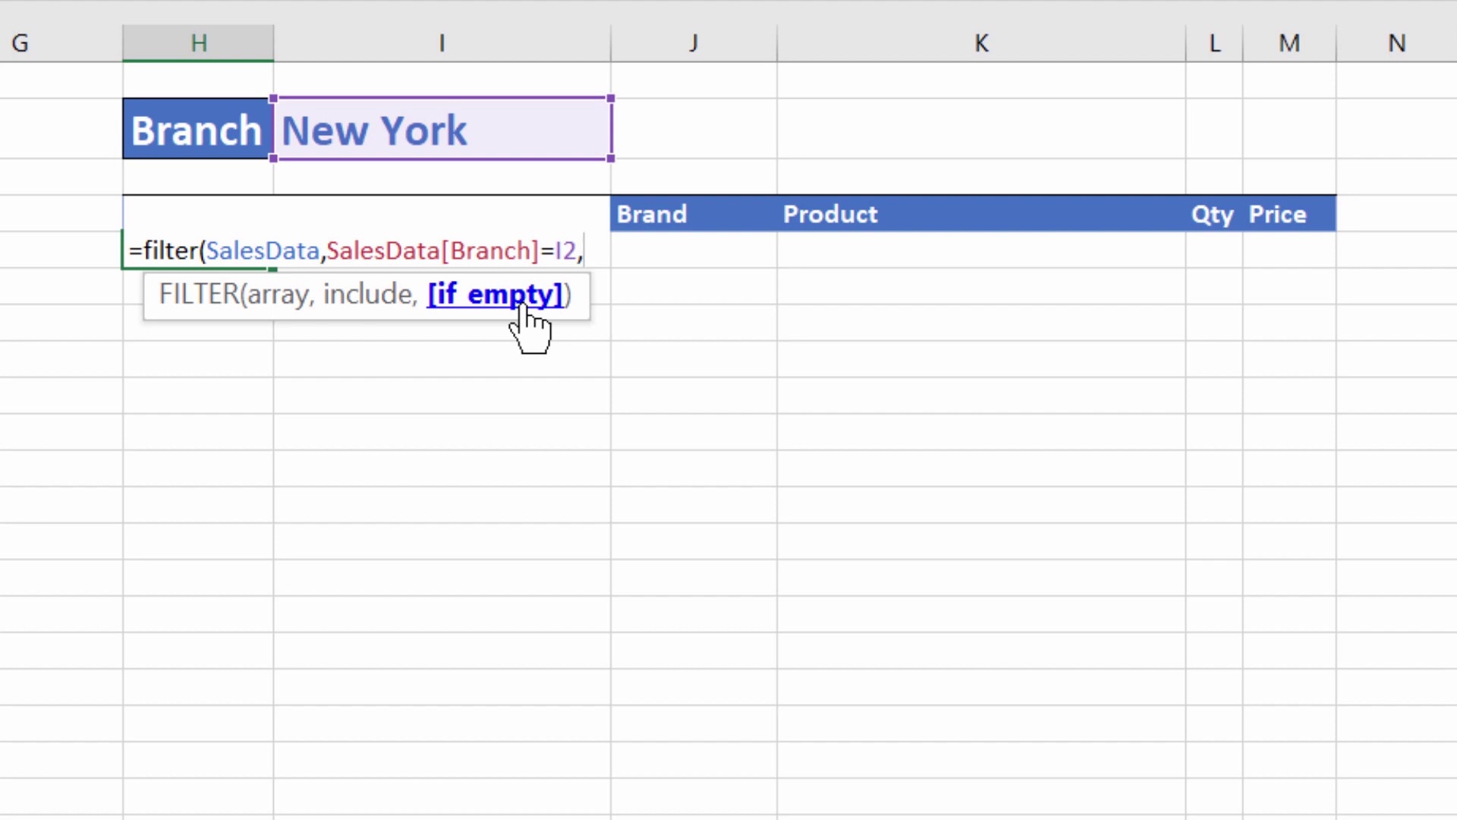
pyautogui.write('"No ')
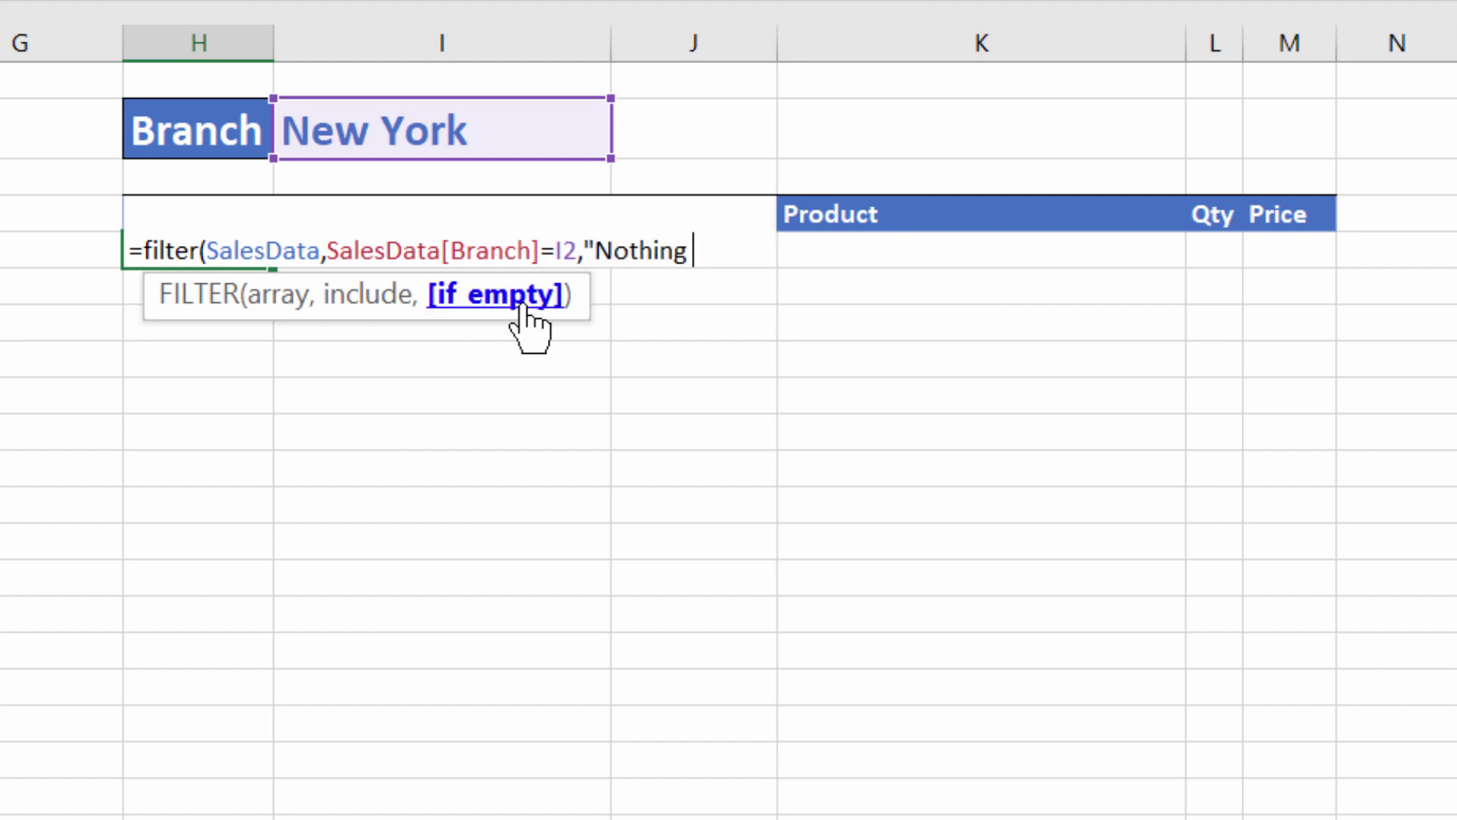
pyautogui.write('fo und")')
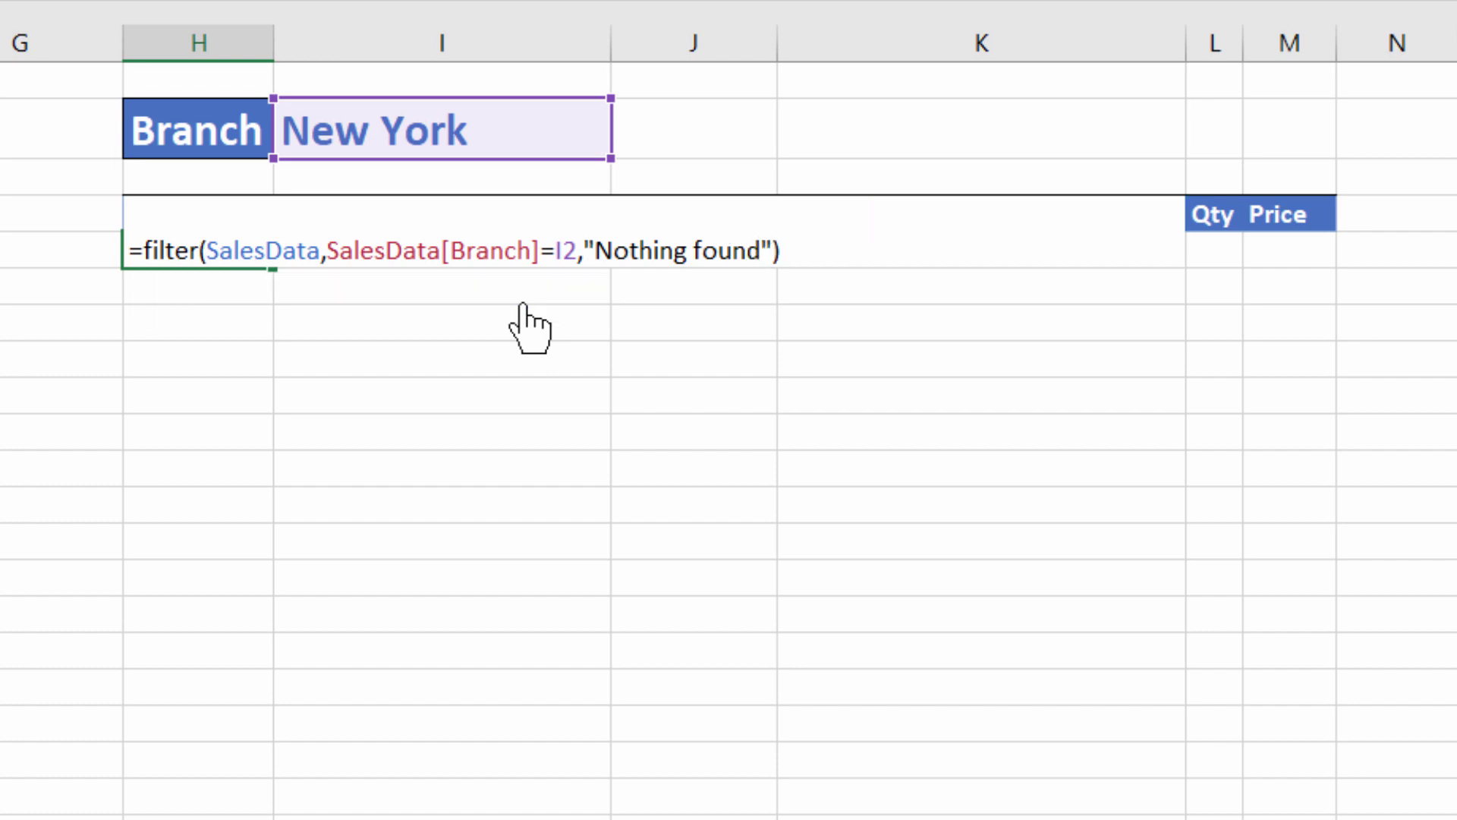
# Enter the FILTER formula and set I2 to Bristol, listing the 12 Bristol sales rows.
pyautogui.press('Return')
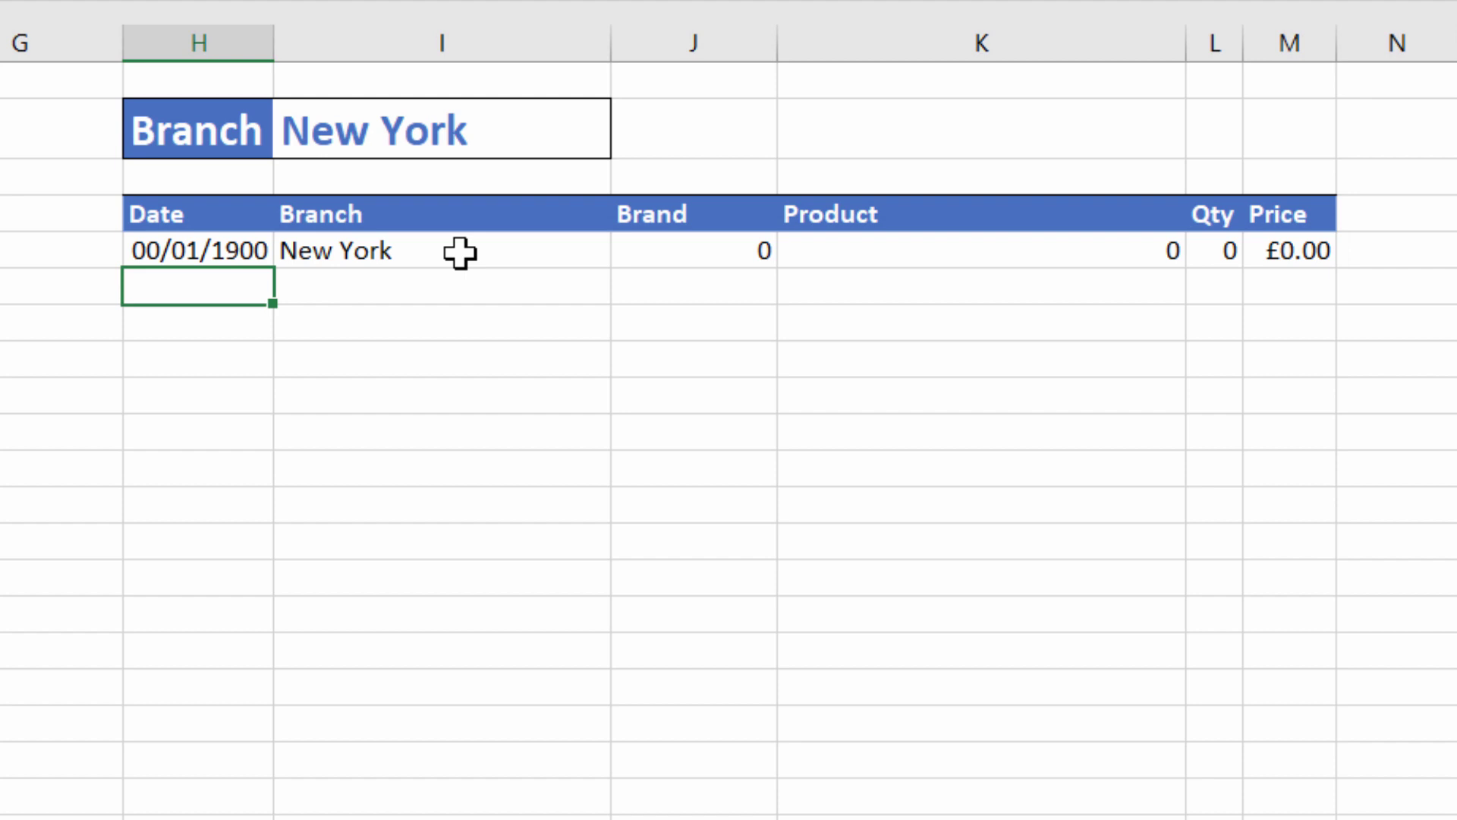
pyautogui.click(531, 140)
pyautogui.click(634, 137)
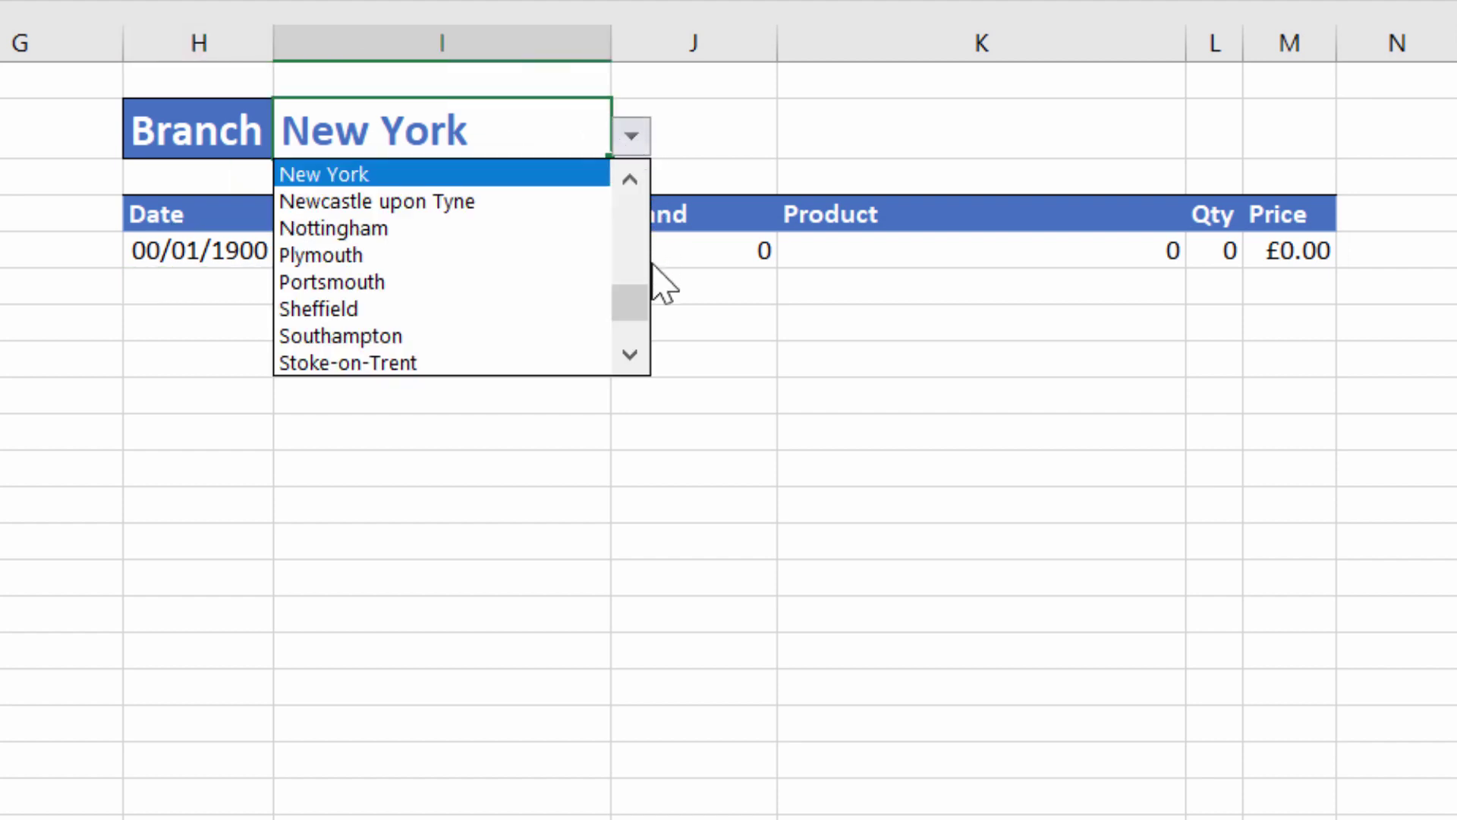
pyautogui.moveTo(634, 292); pyautogui.dragTo(638, 185)
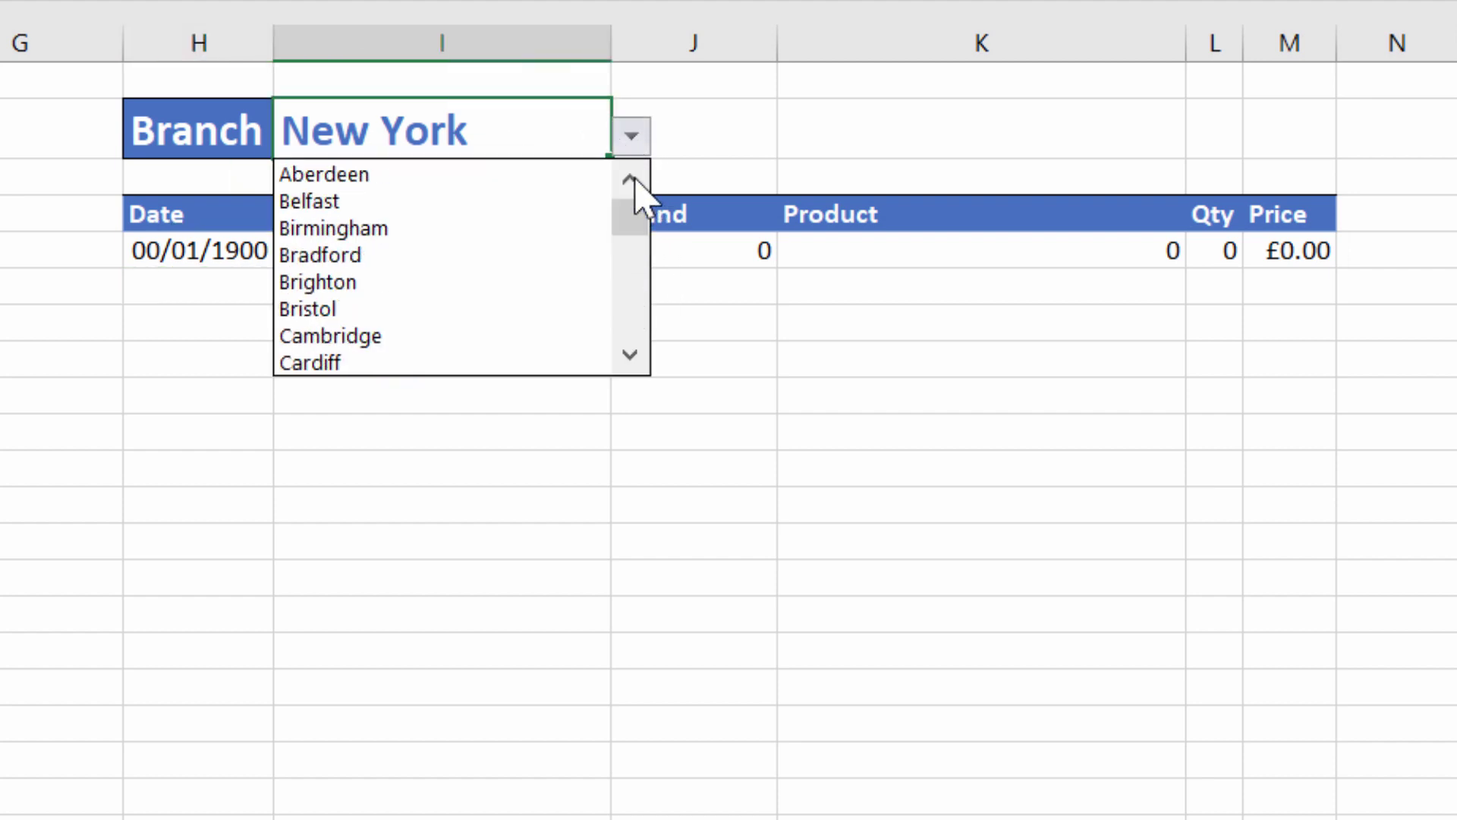
pyautogui.click(362, 308)
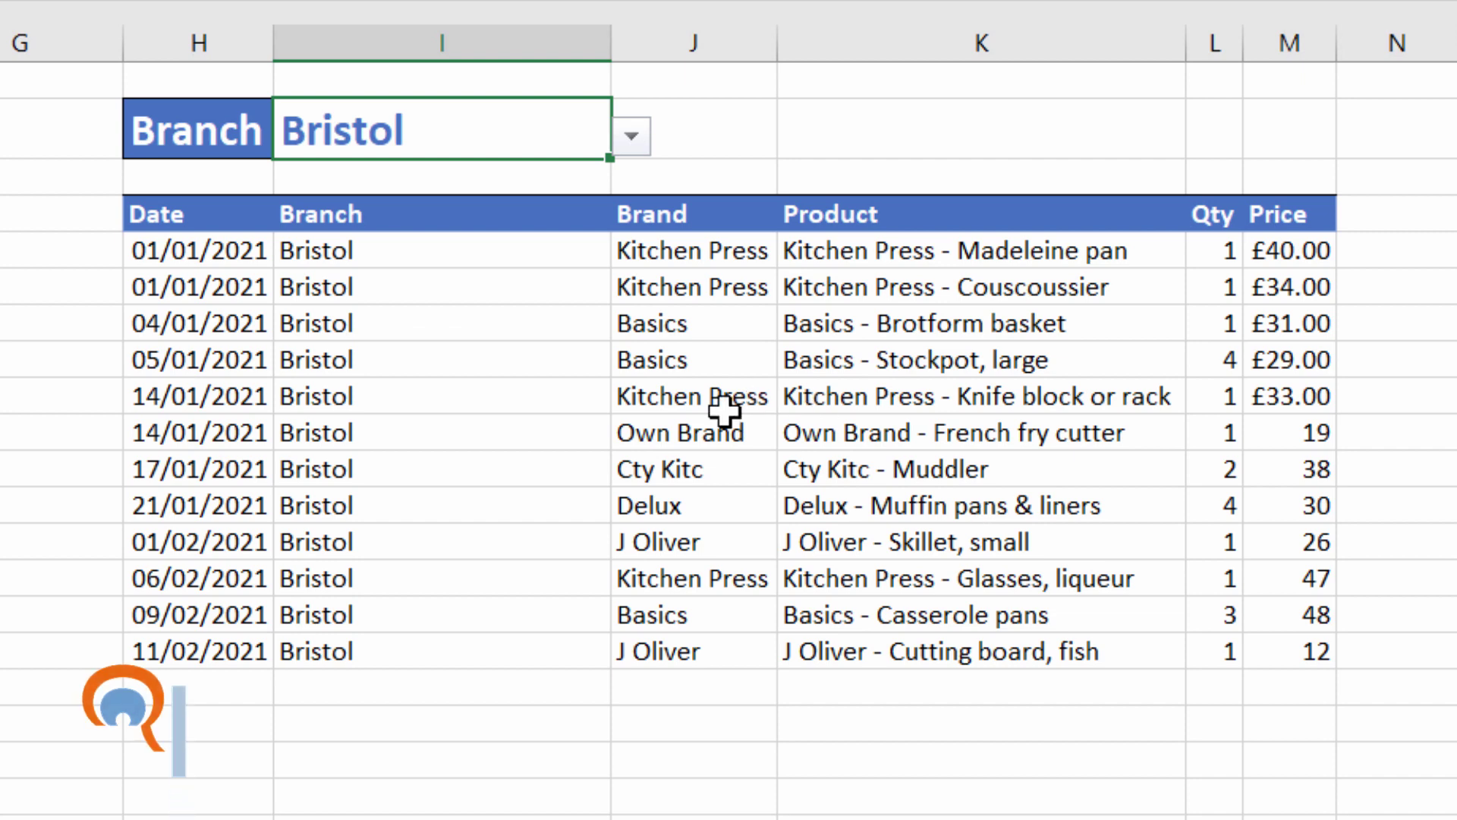
# Open the FILTER formula in H4 and highlight its "Nothing found" argument.
pyautogui.click(212, 250)
pyautogui.doubleClick(260, 250)
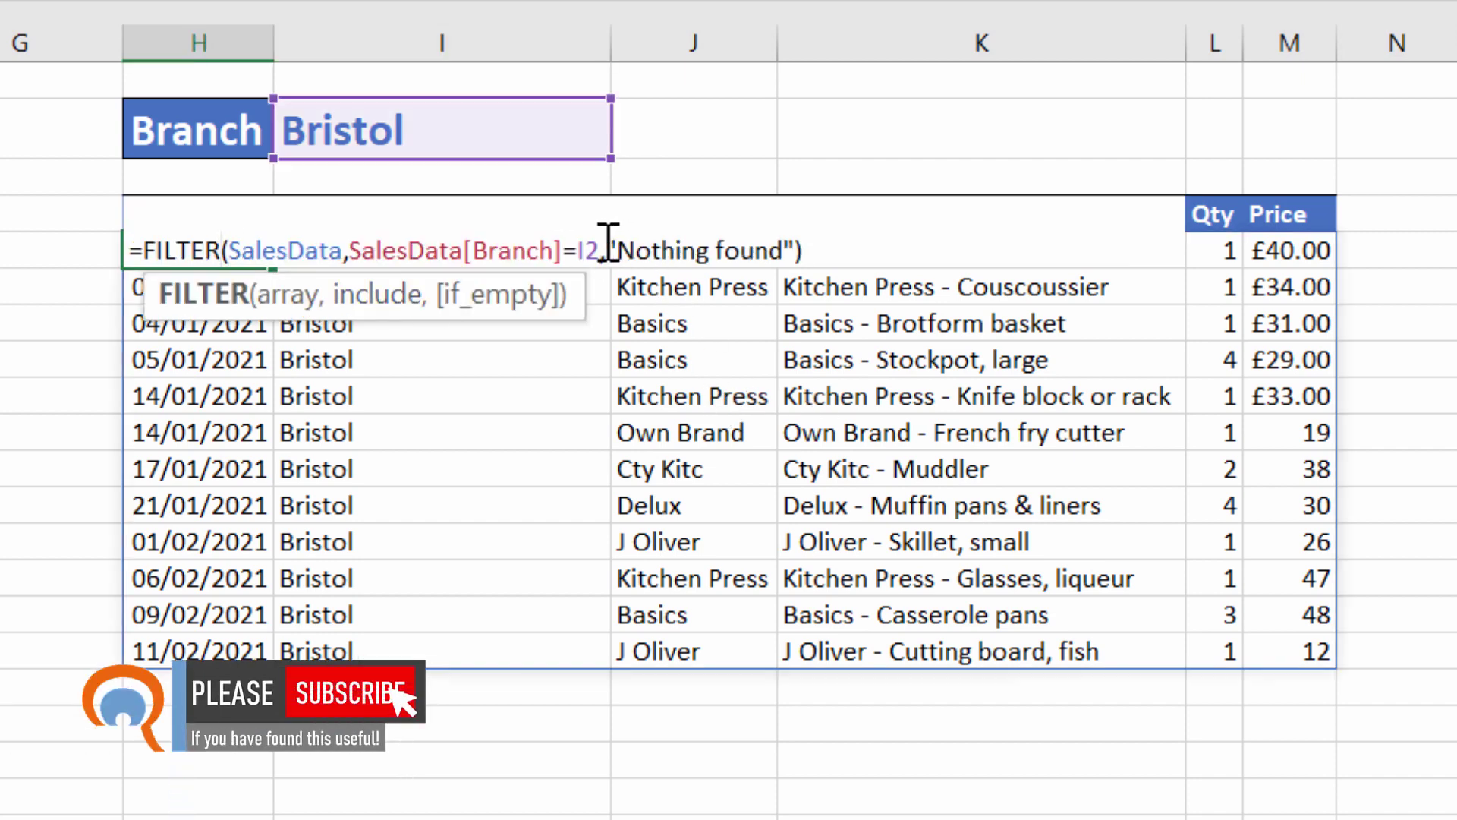
pyautogui.moveTo(610, 243); pyautogui.dragTo(800, 253)
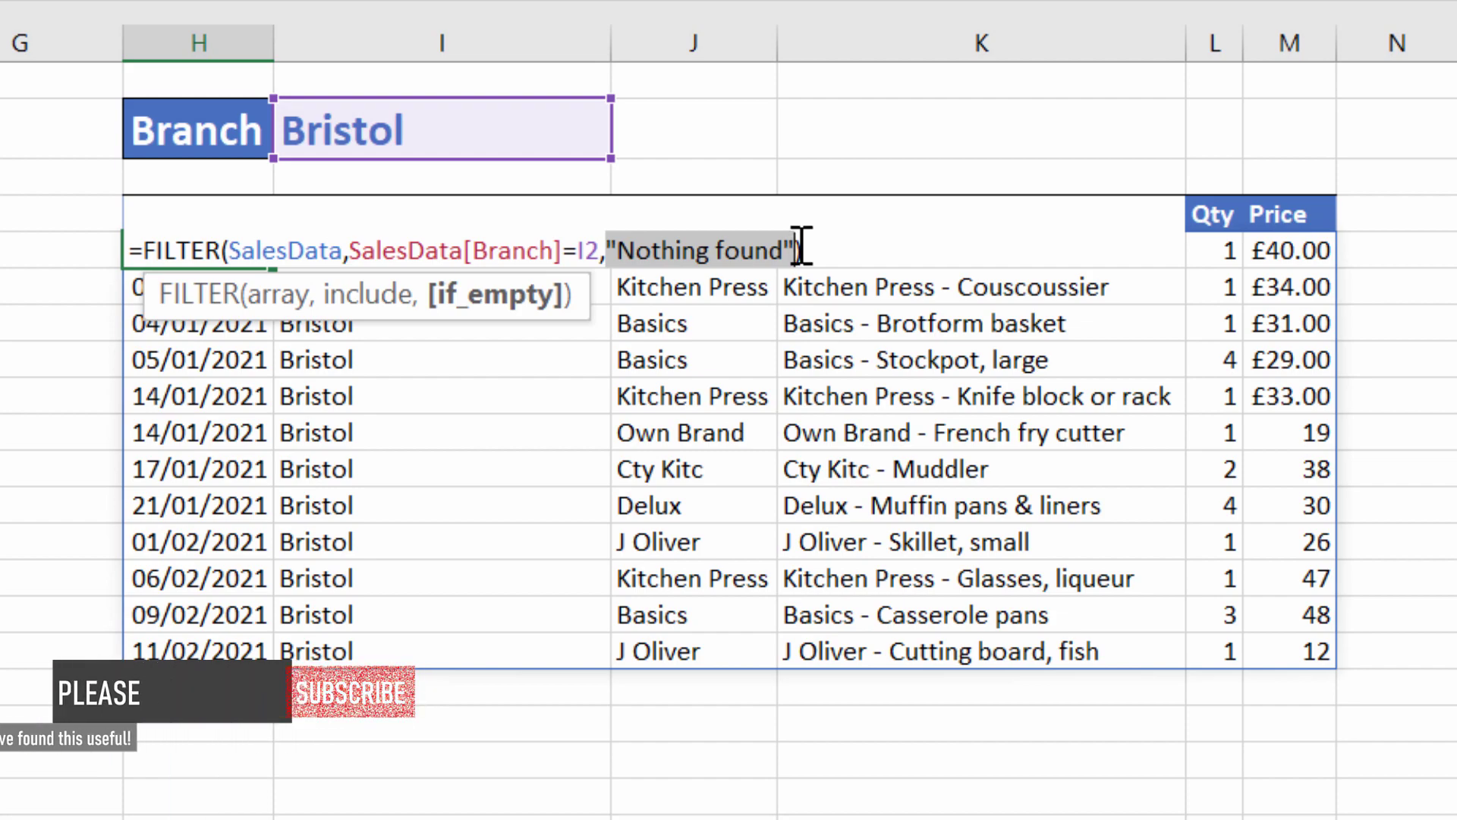
# Start a new record below the sales data with date 25/02/2021 and branch Bristol.
pyautogui.press('Return')
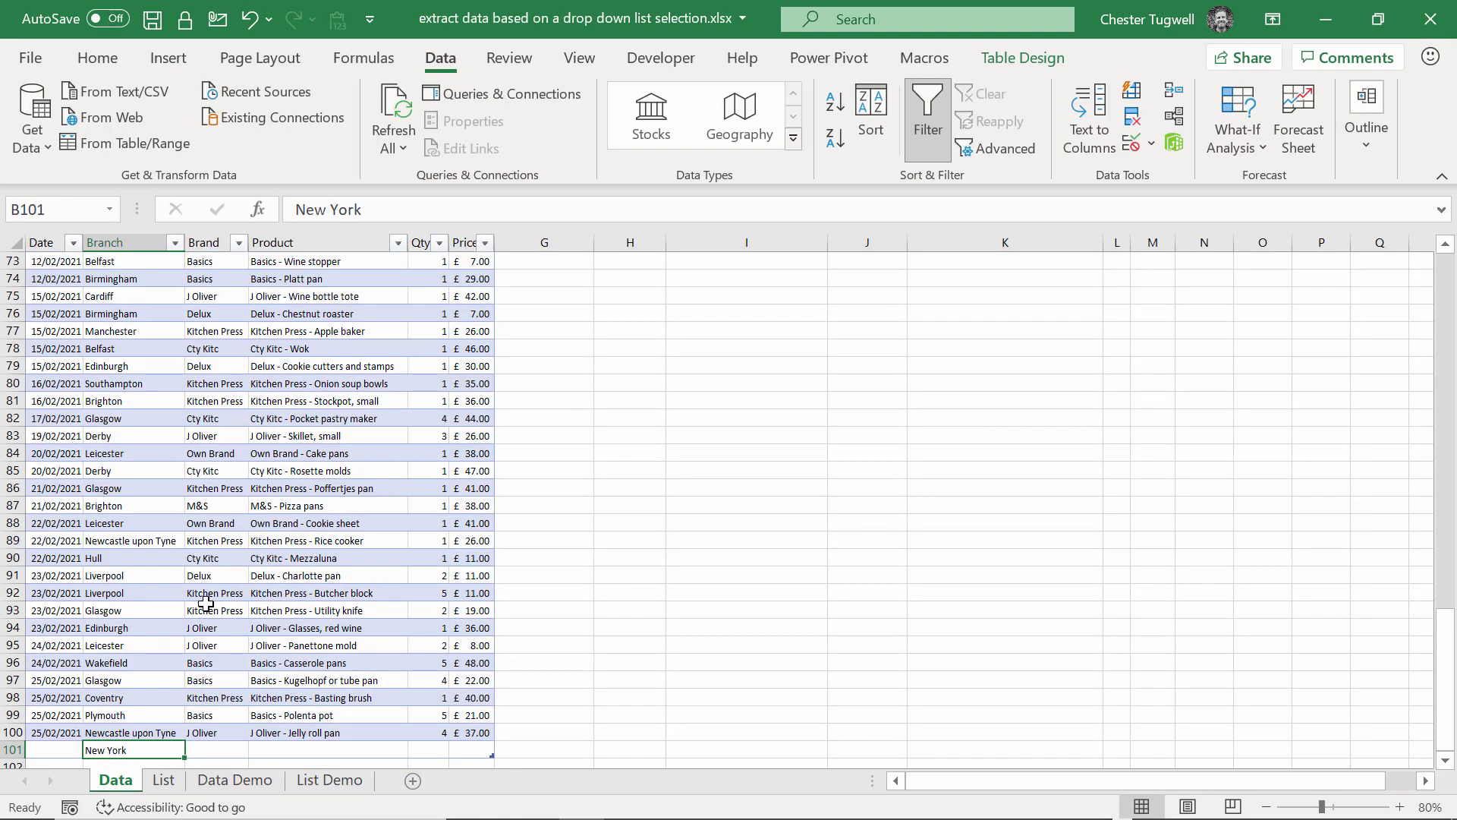
pyautogui.press('Left')
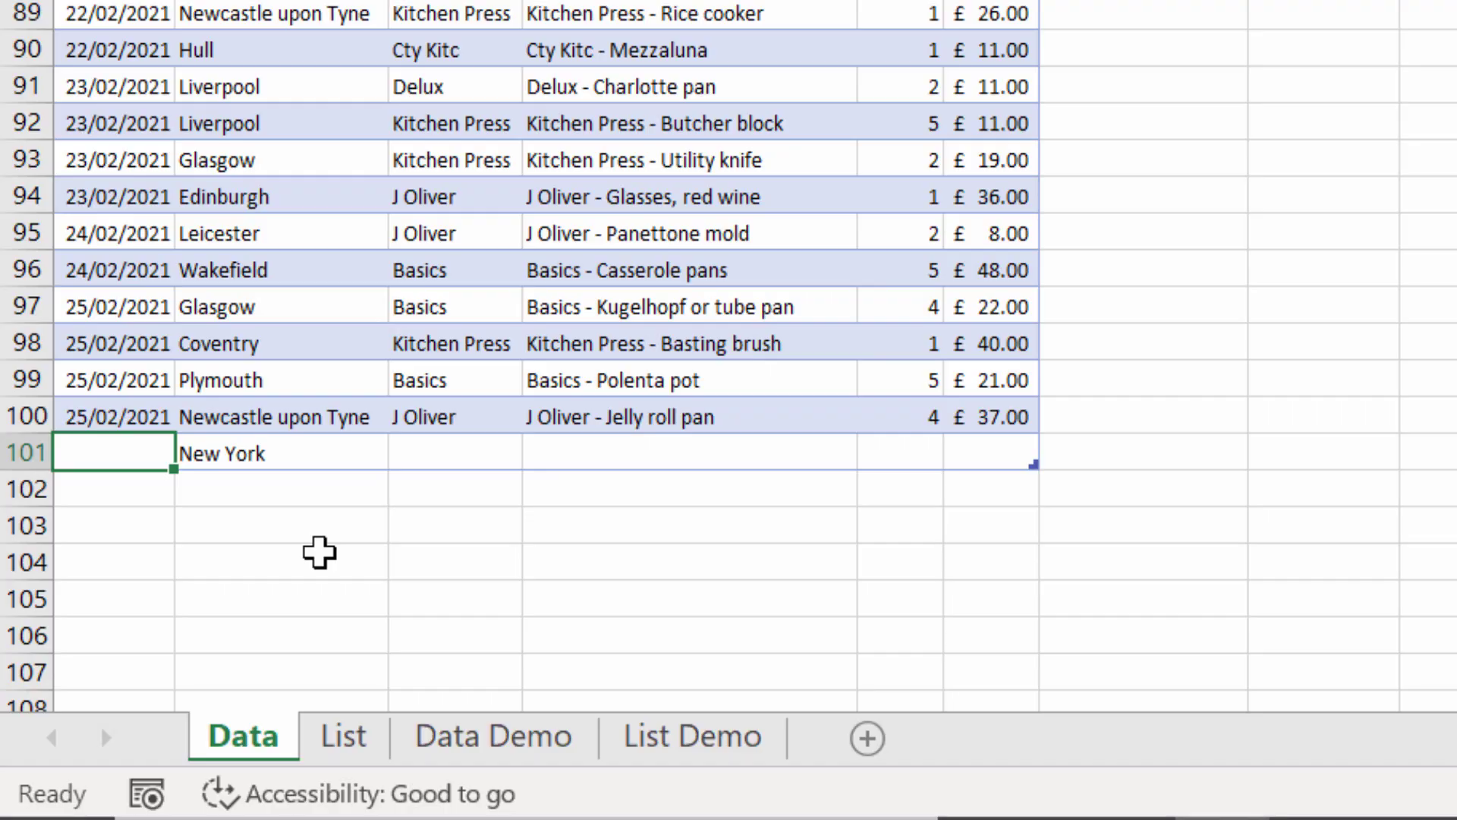
pyautogui.press("ctrl+'")
pyautogui.press('Tab')
pyautogui.write('N')
pyautogui.press('BackSpace')
pyautogui.write('Bristol')
pyautogui.press('Tab')
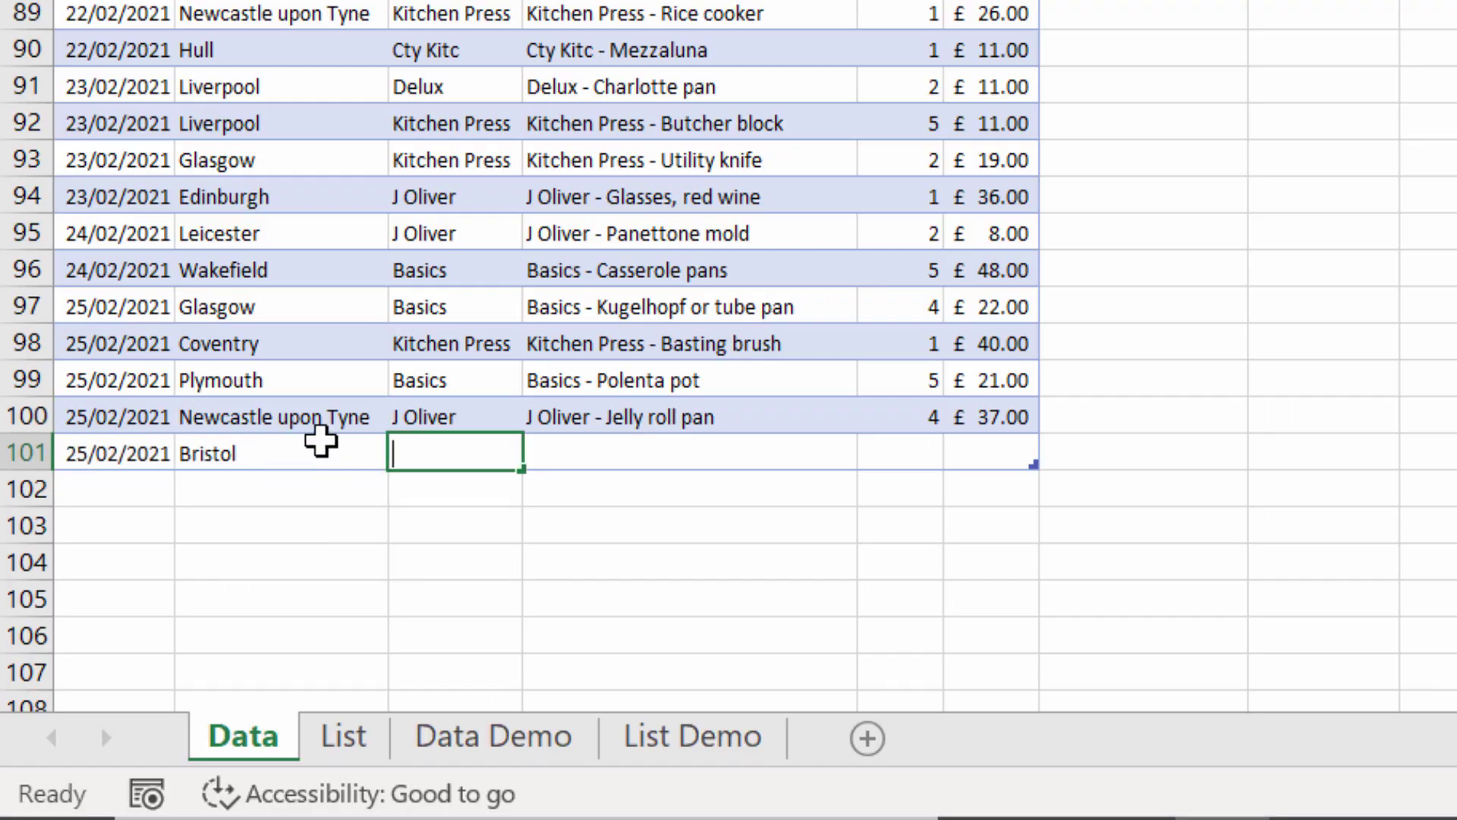
# Complete the record with Basics, Basics - Rolling Pin, quantity 10, price 45; check the extract.
pyautogui.write('Basics')
pyautogui.press('Tab')
pyautogui.write('Basics - Rolling Pin')
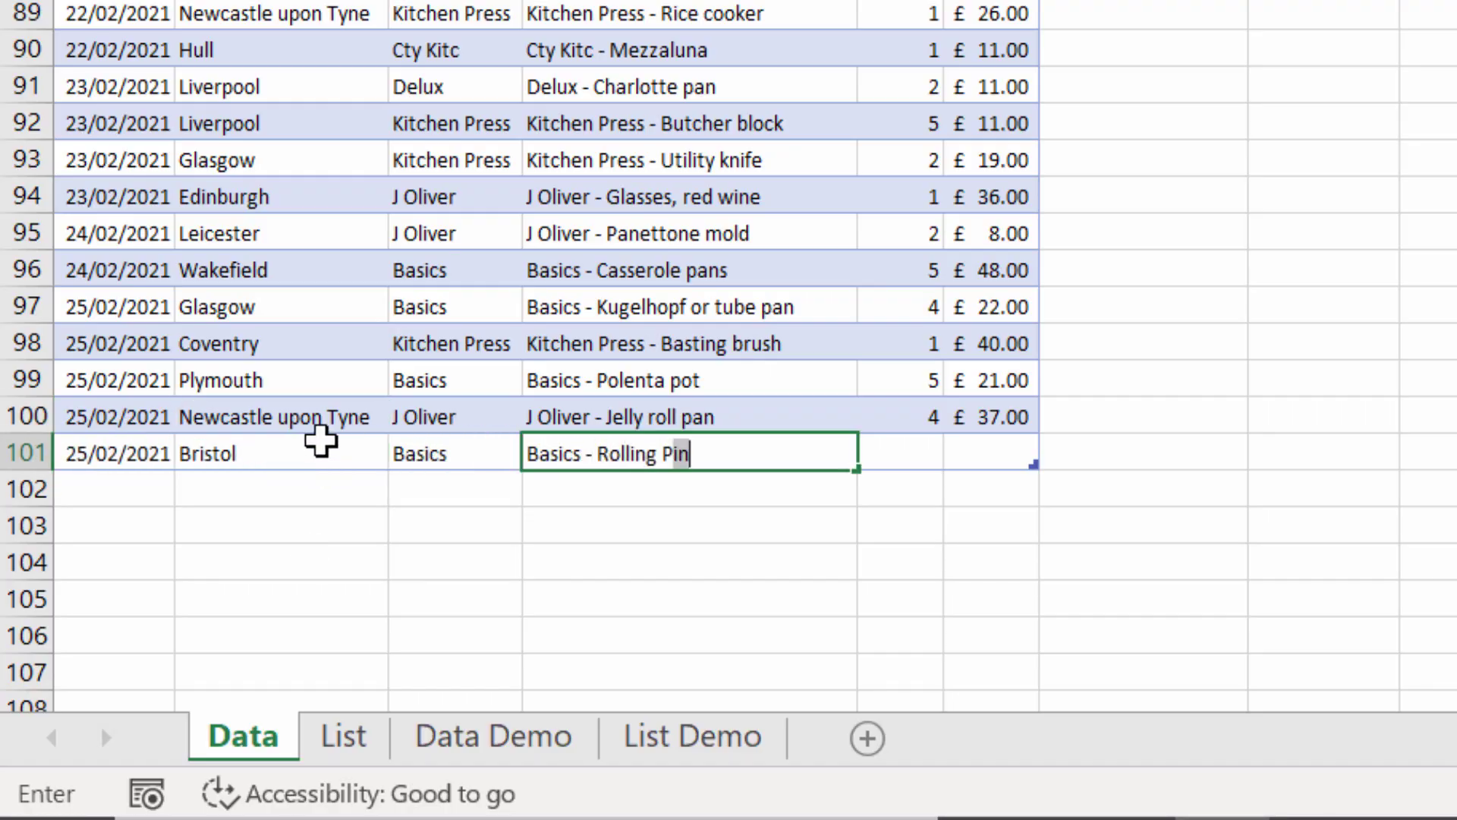
pyautogui.press('Tab')
pyautogui.write('10')
pyautogui.press('Tab')
pyautogui.write('45')
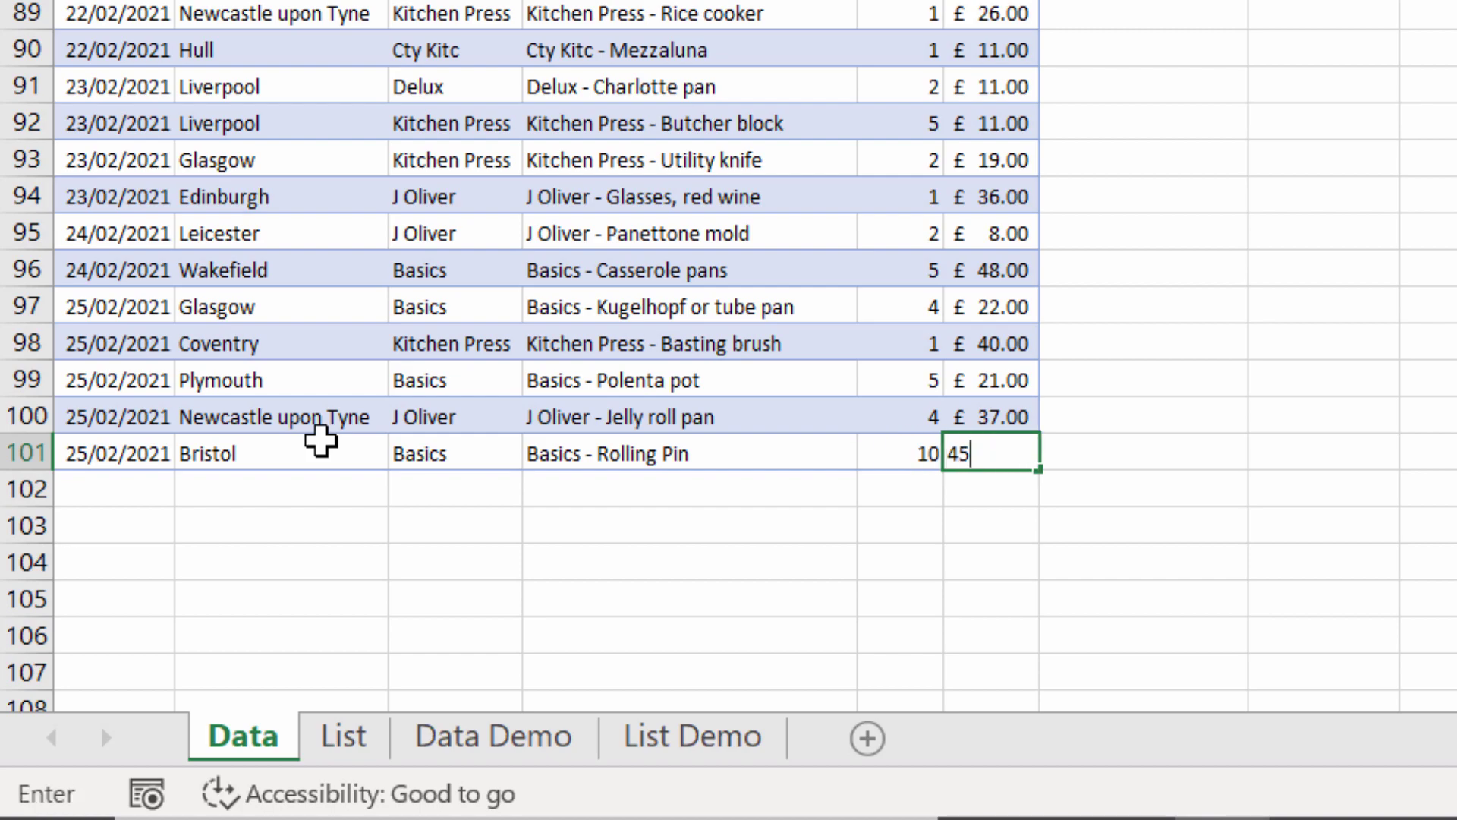
pyautogui.press('Return')
pyautogui.hotkey('ctrl', 'Home')
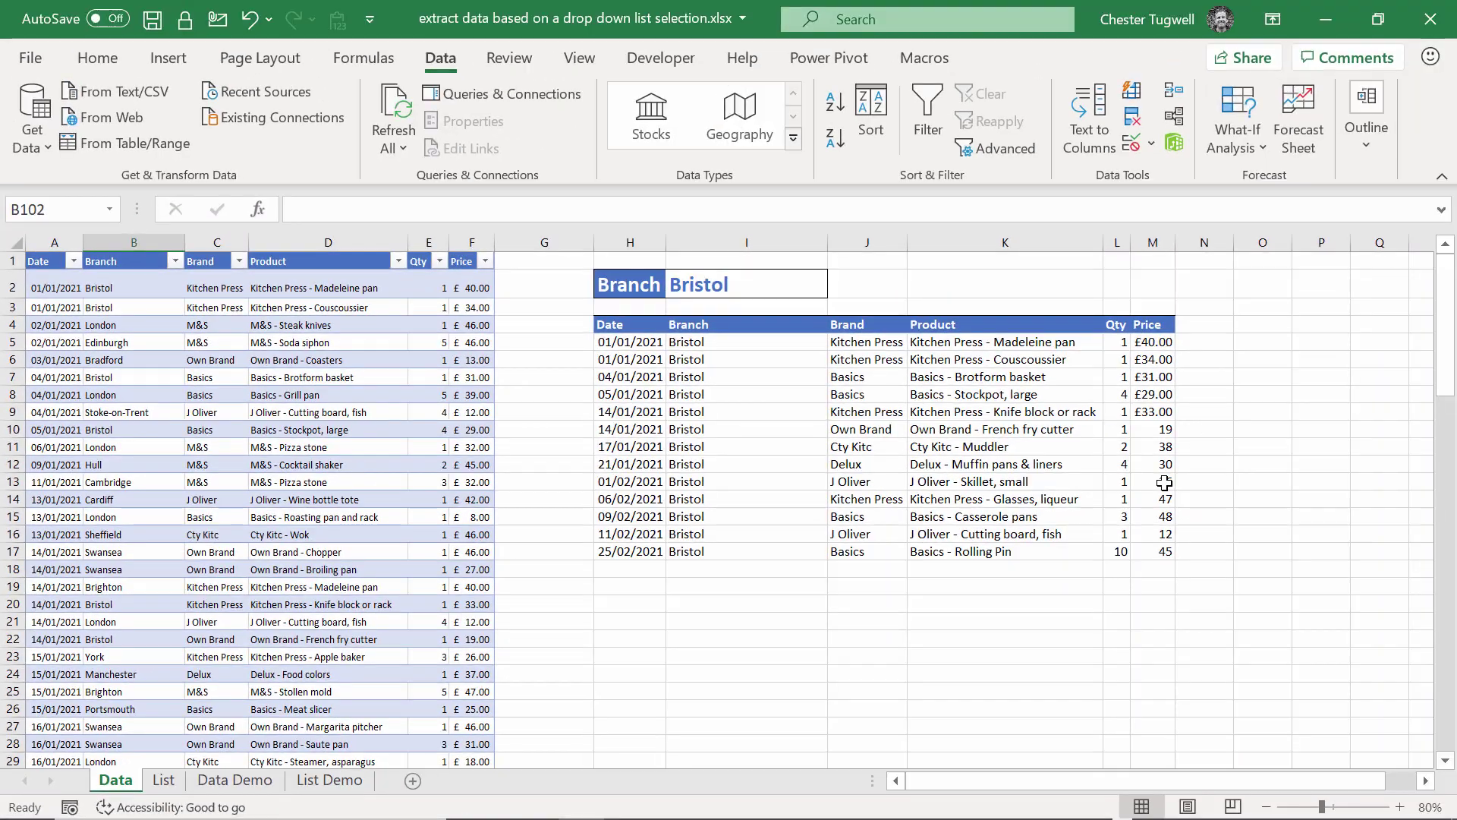
pyautogui.moveTo(656, 558); pyautogui.dragTo(1161, 552)
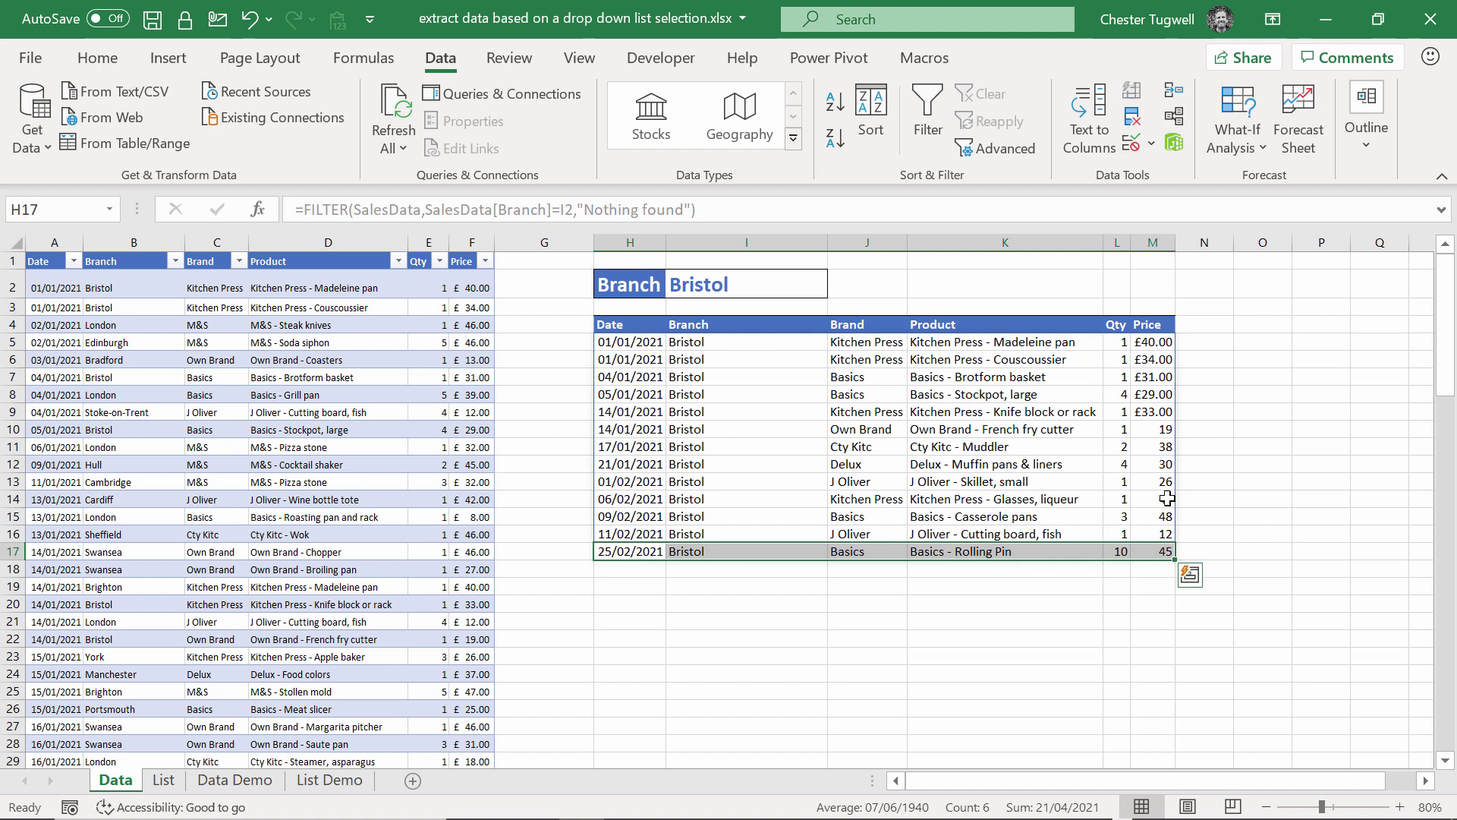
# Enter the label Brand in cell K2 next to the Branch selector.
pyautogui.click(861, 362)
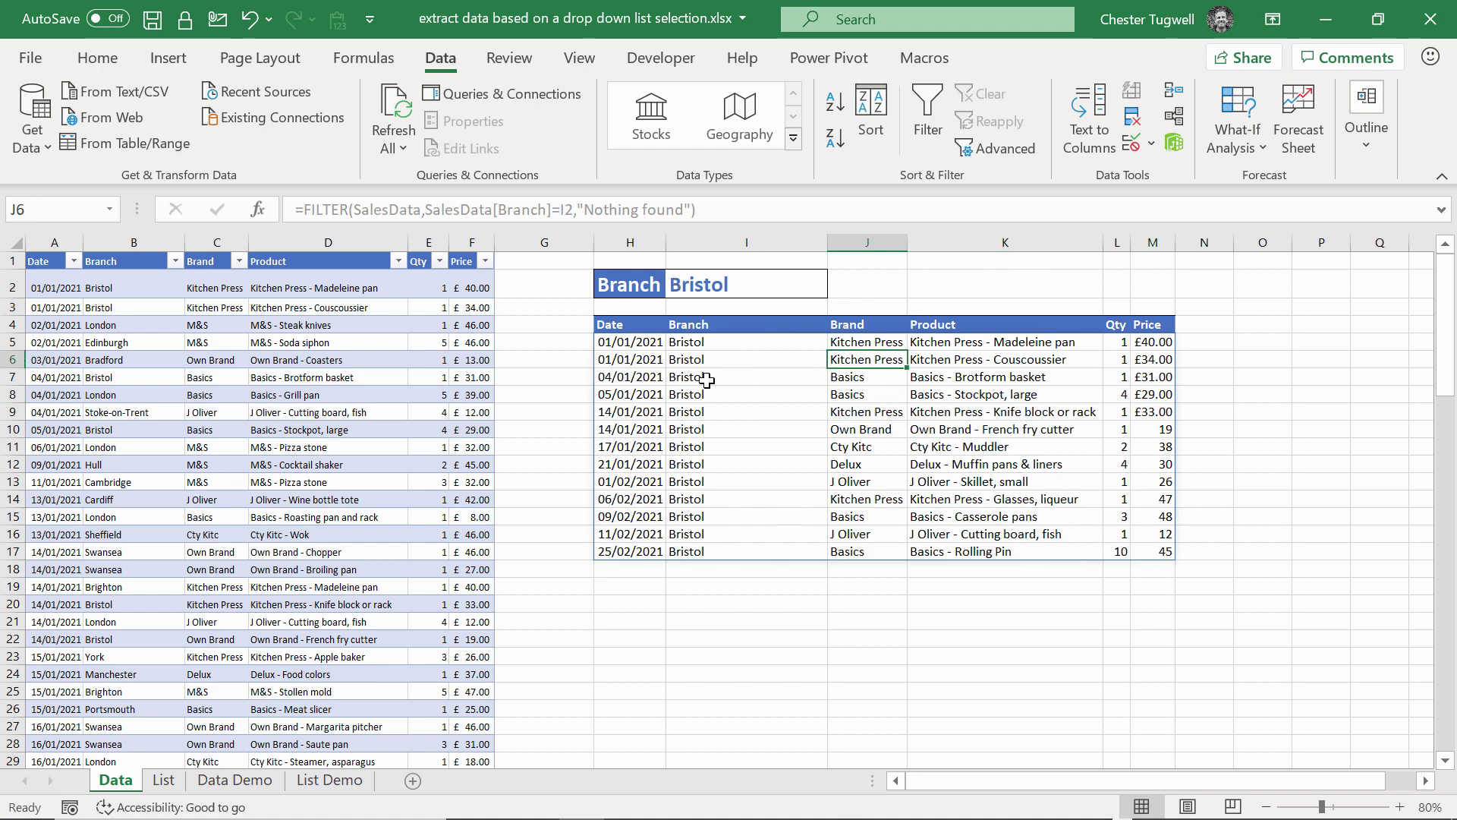
pyautogui.click(996, 285)
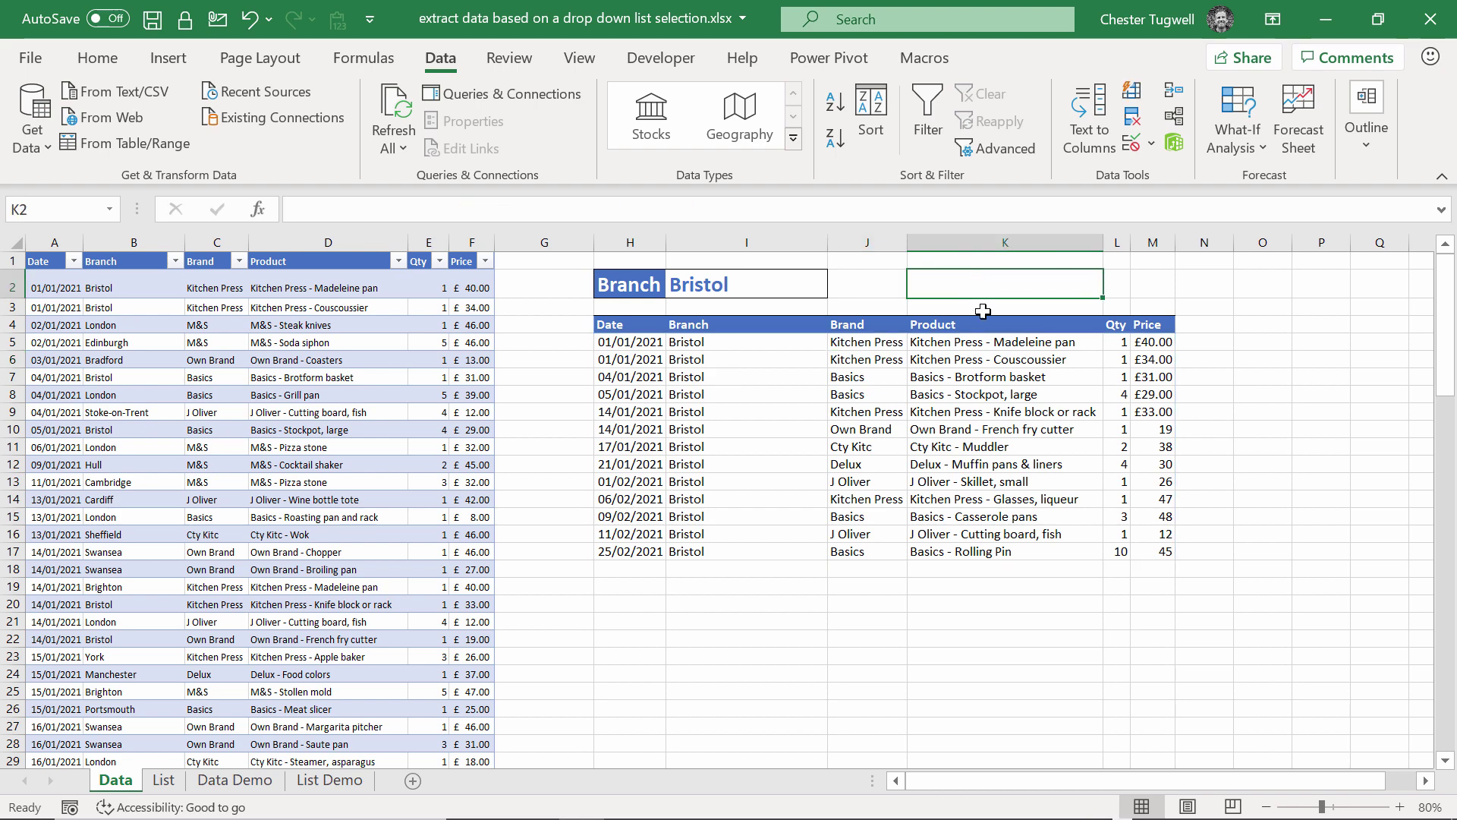
pyautogui.write('Brand')
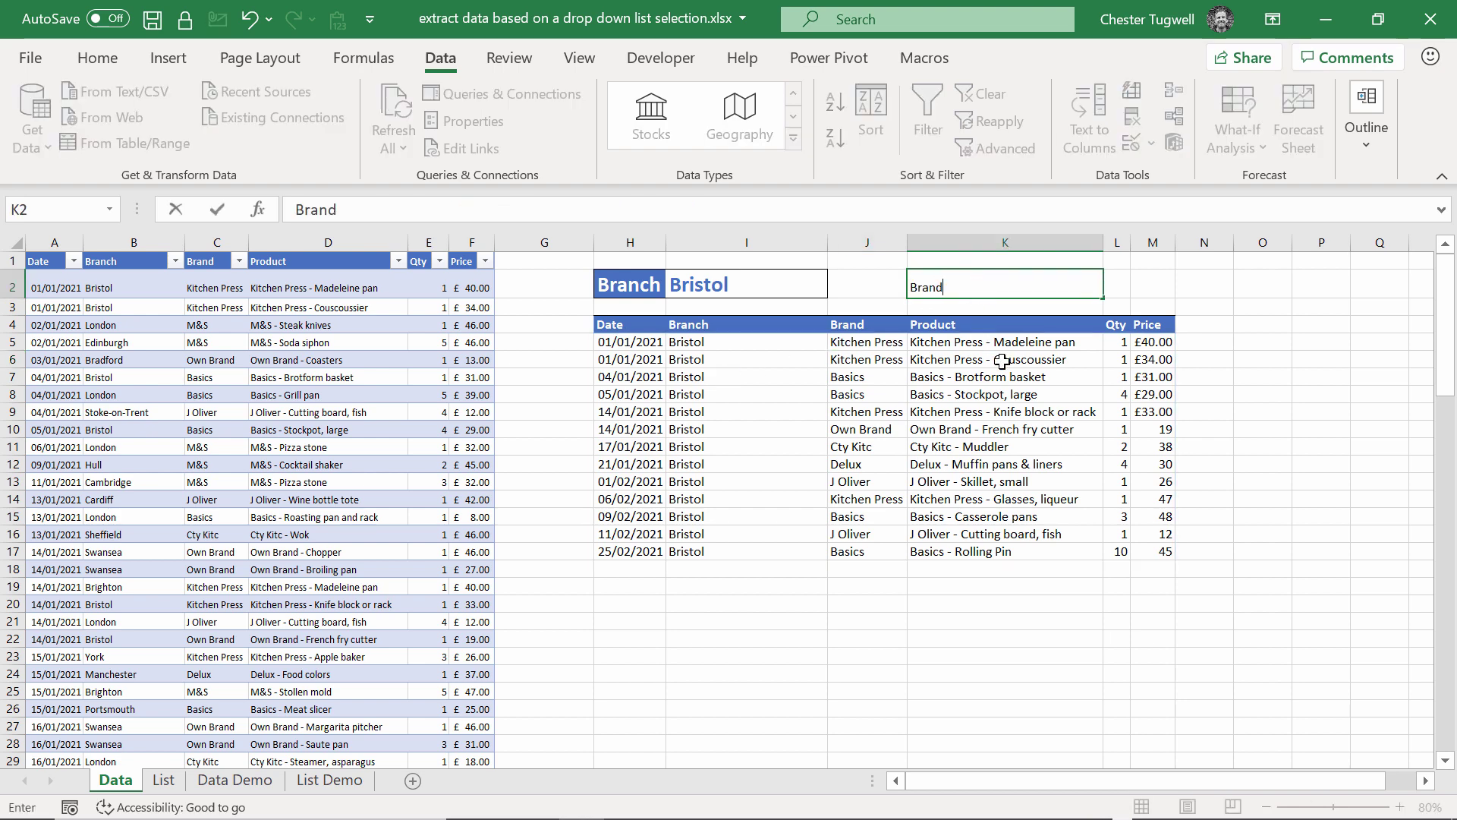
pyautogui.press('Tab')
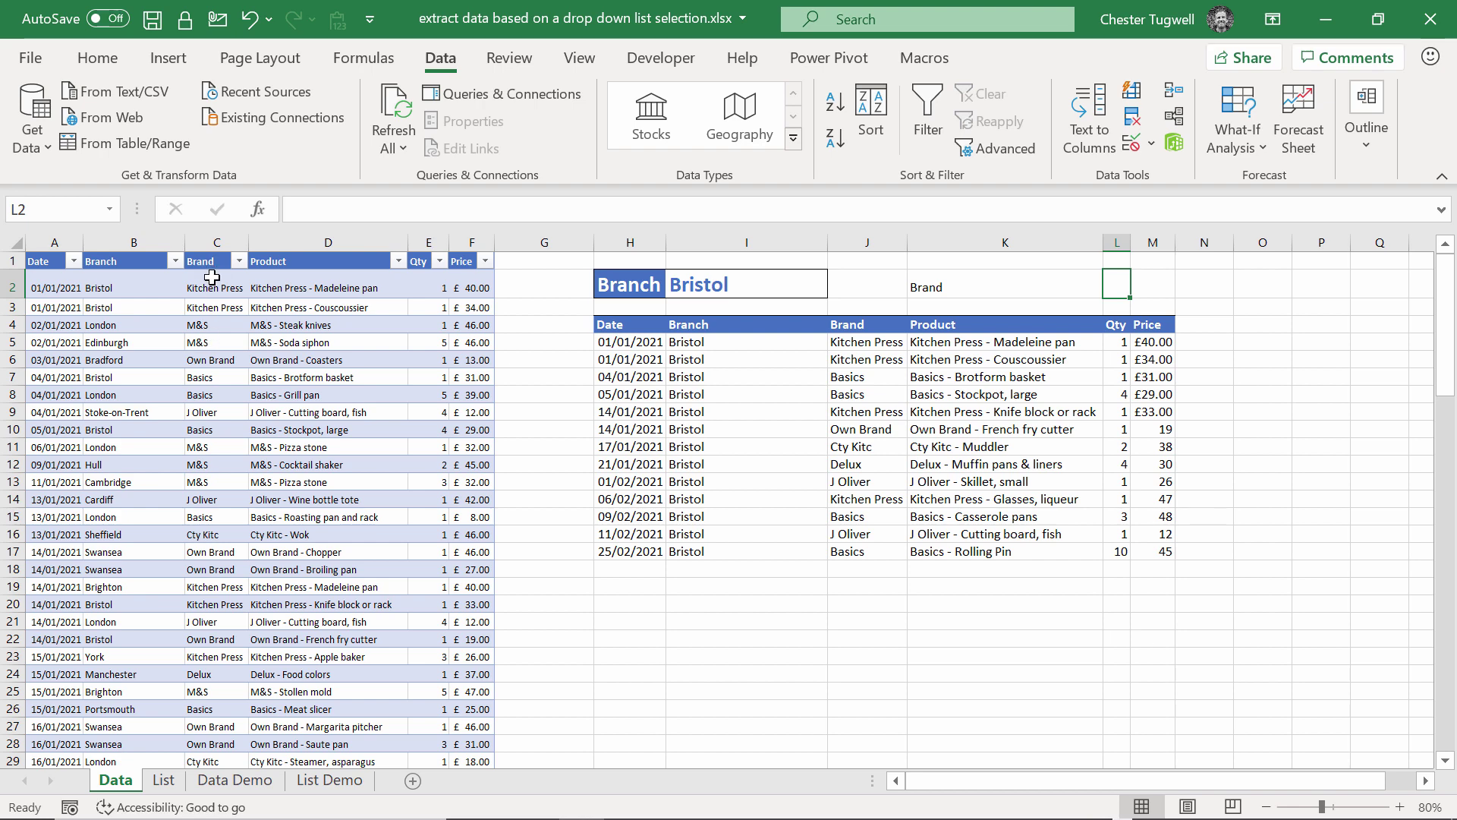
# On the List sheet, enter =SORT(UNIQUE(SalesData[Brand])) in D1 to spill the alphabetical brand list.
pyautogui.click(163, 781)
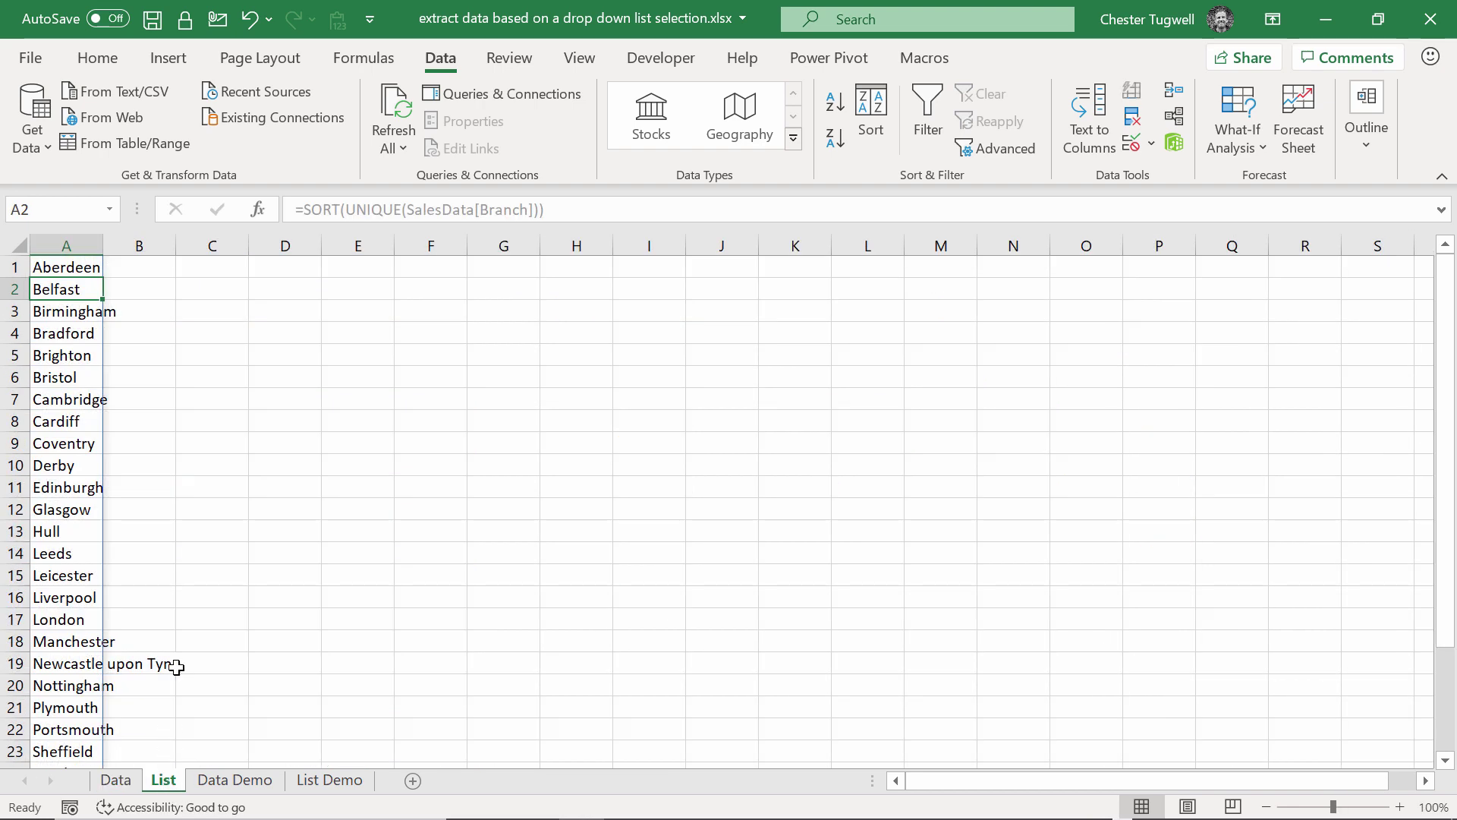
pyautogui.click(279, 267)
pyautogui.press('F2')
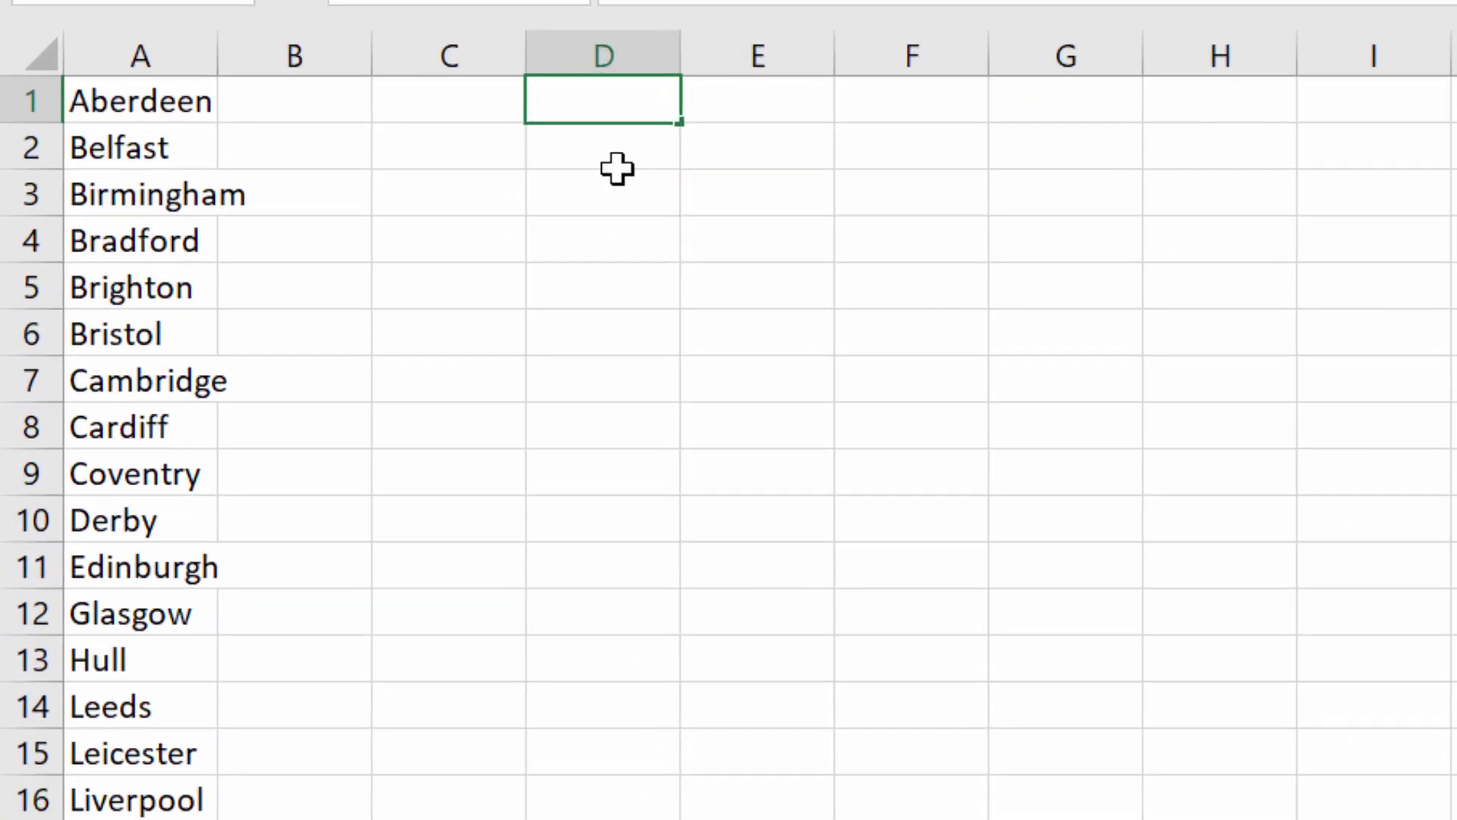
pyautogui.write('=so')
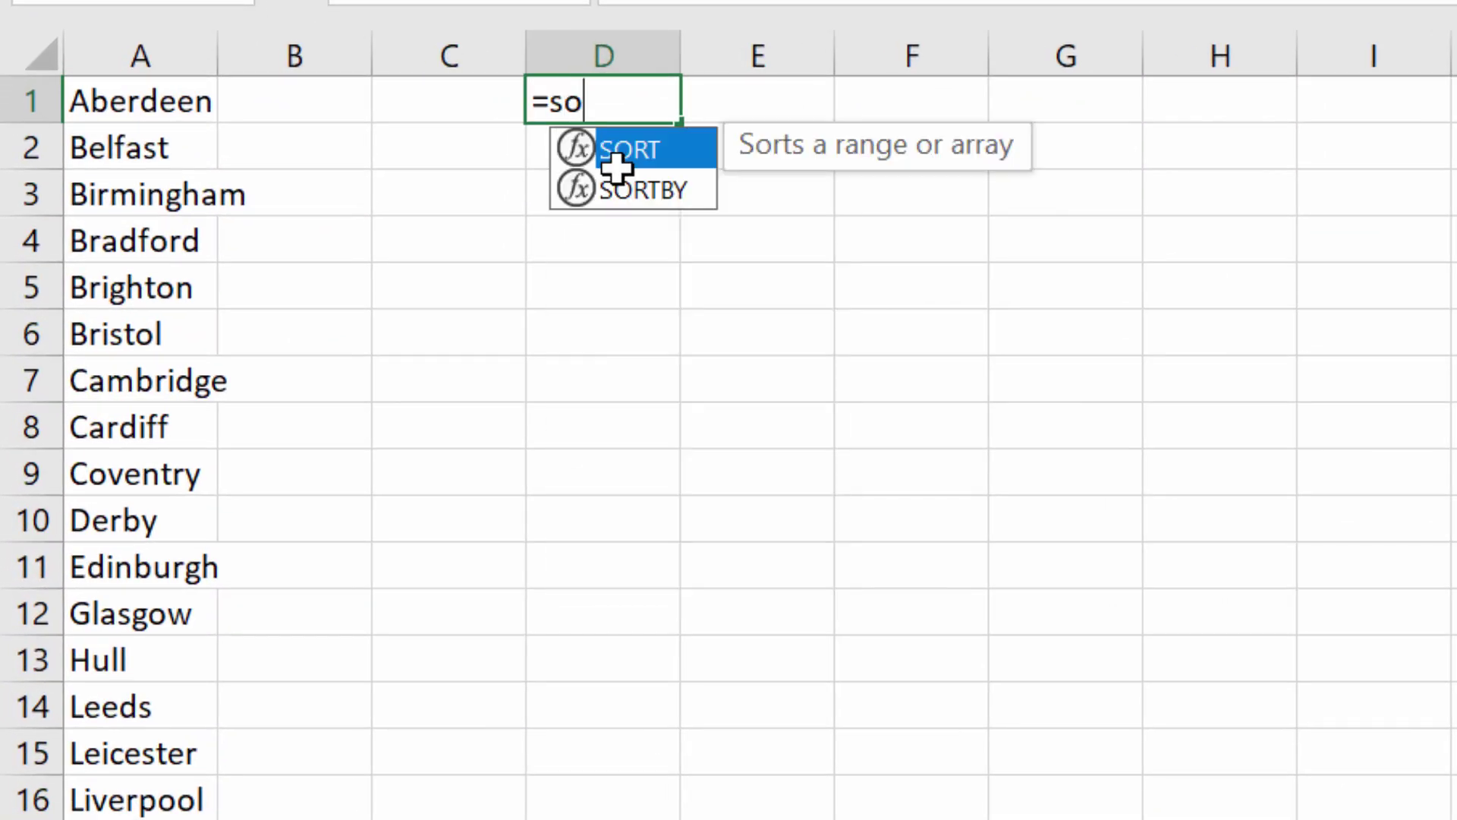
pyautogui.write('rt(unique')
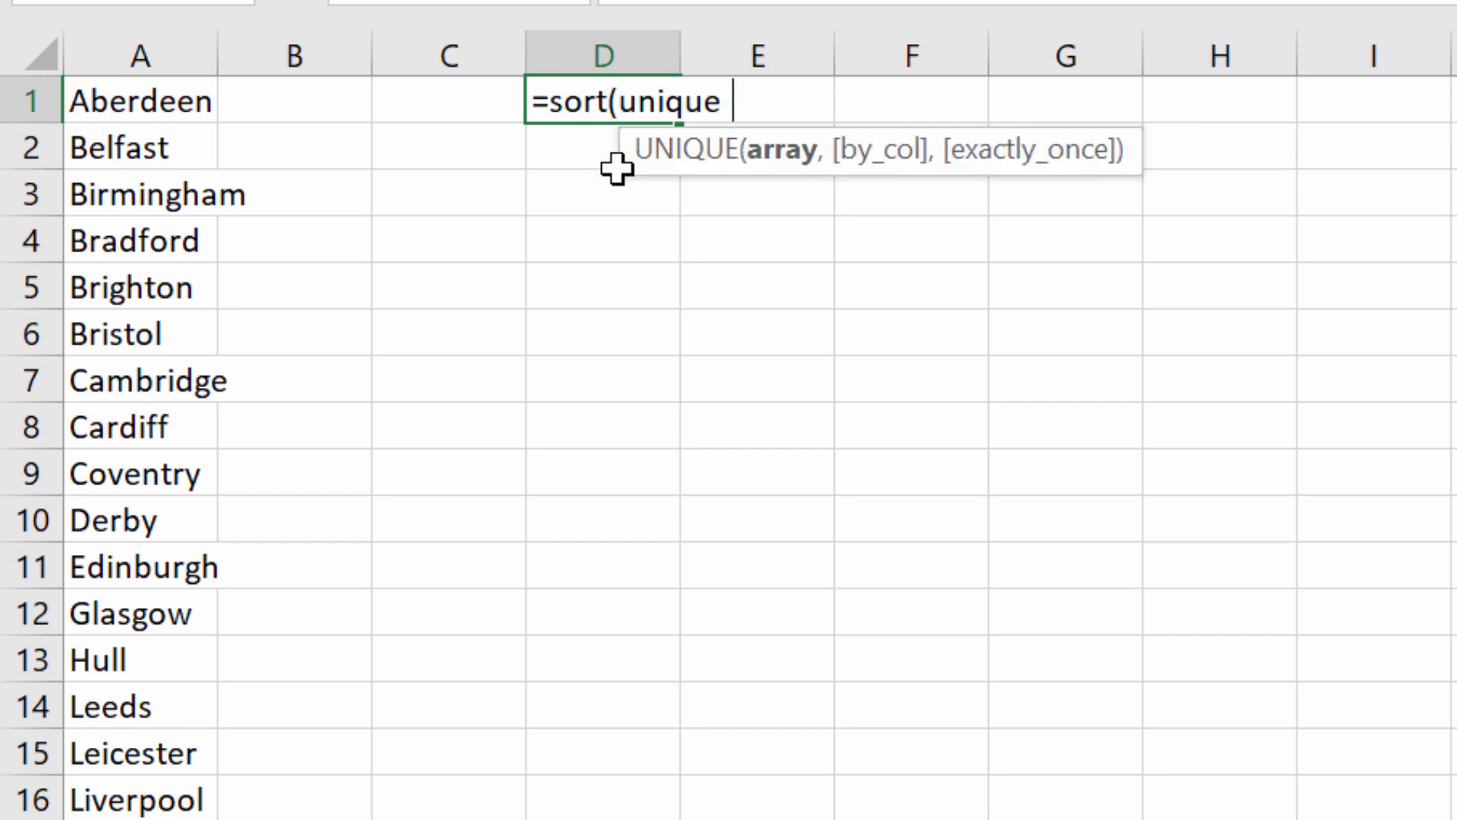
pyautogui.write(' sal')
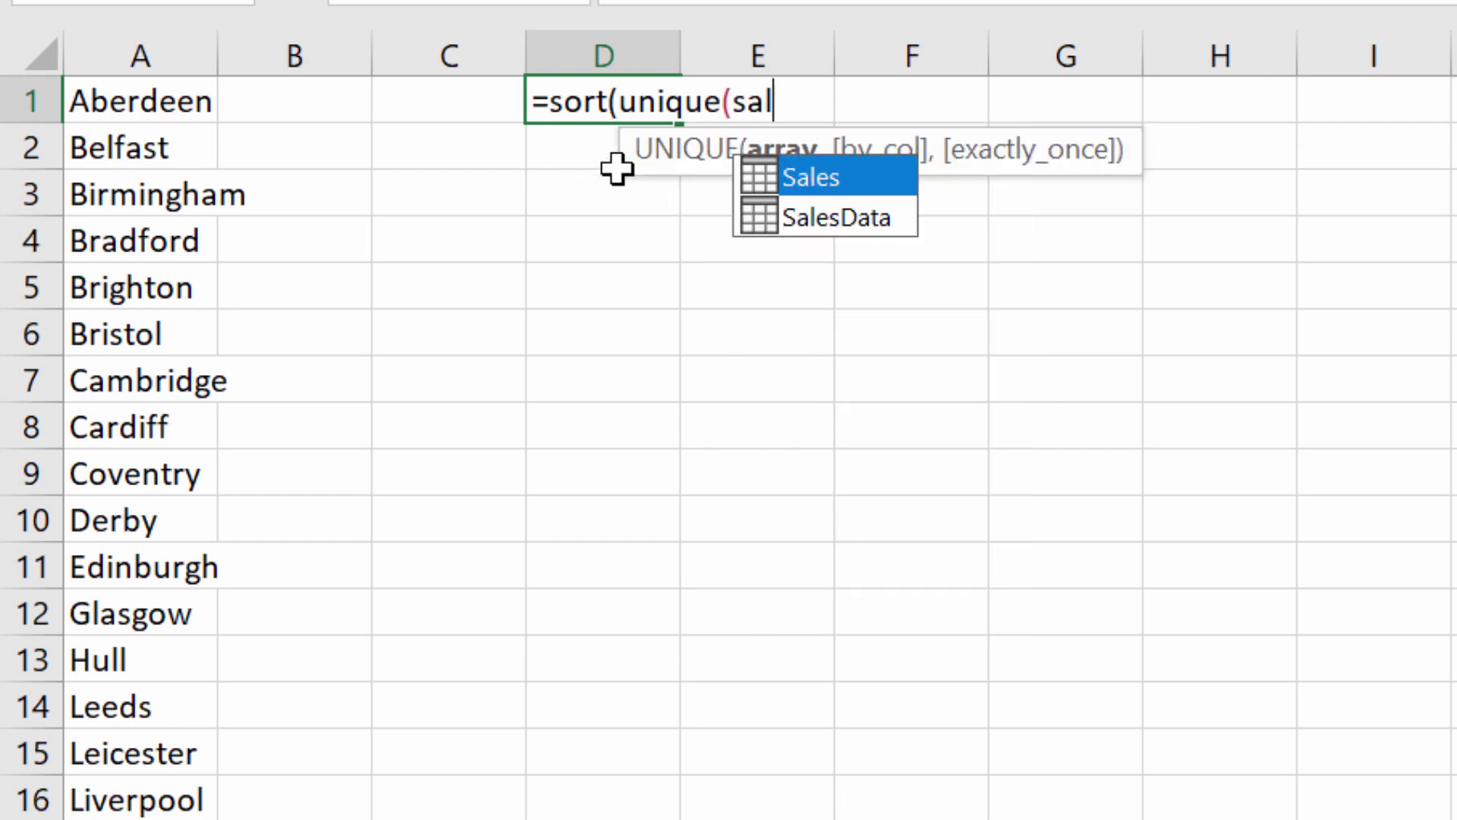
pyautogui.click(877, 226)
pyautogui.doubleClick(881, 222)
pyautogui.write('[')
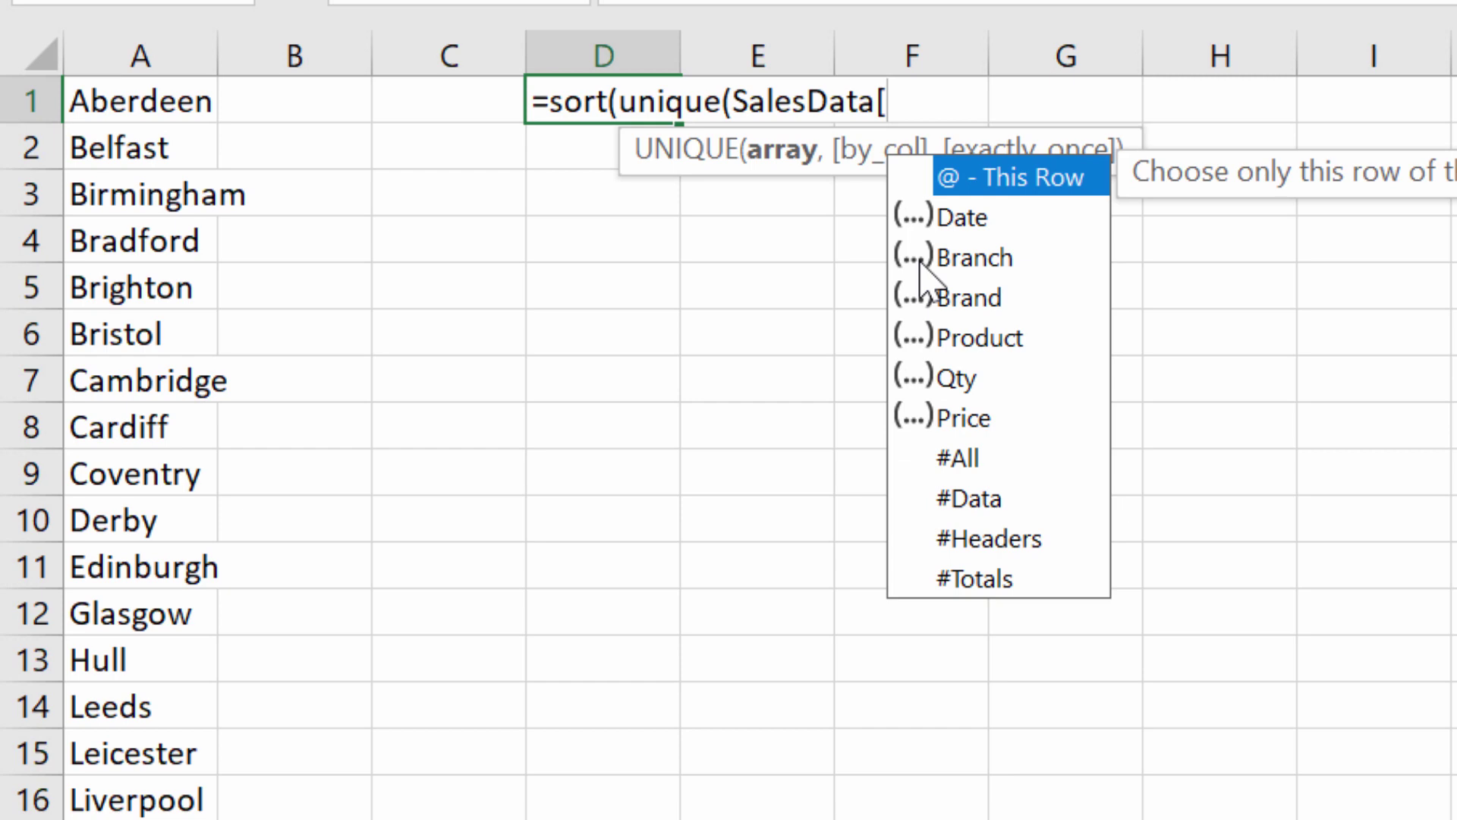
pyautogui.doubleClick(986, 293)
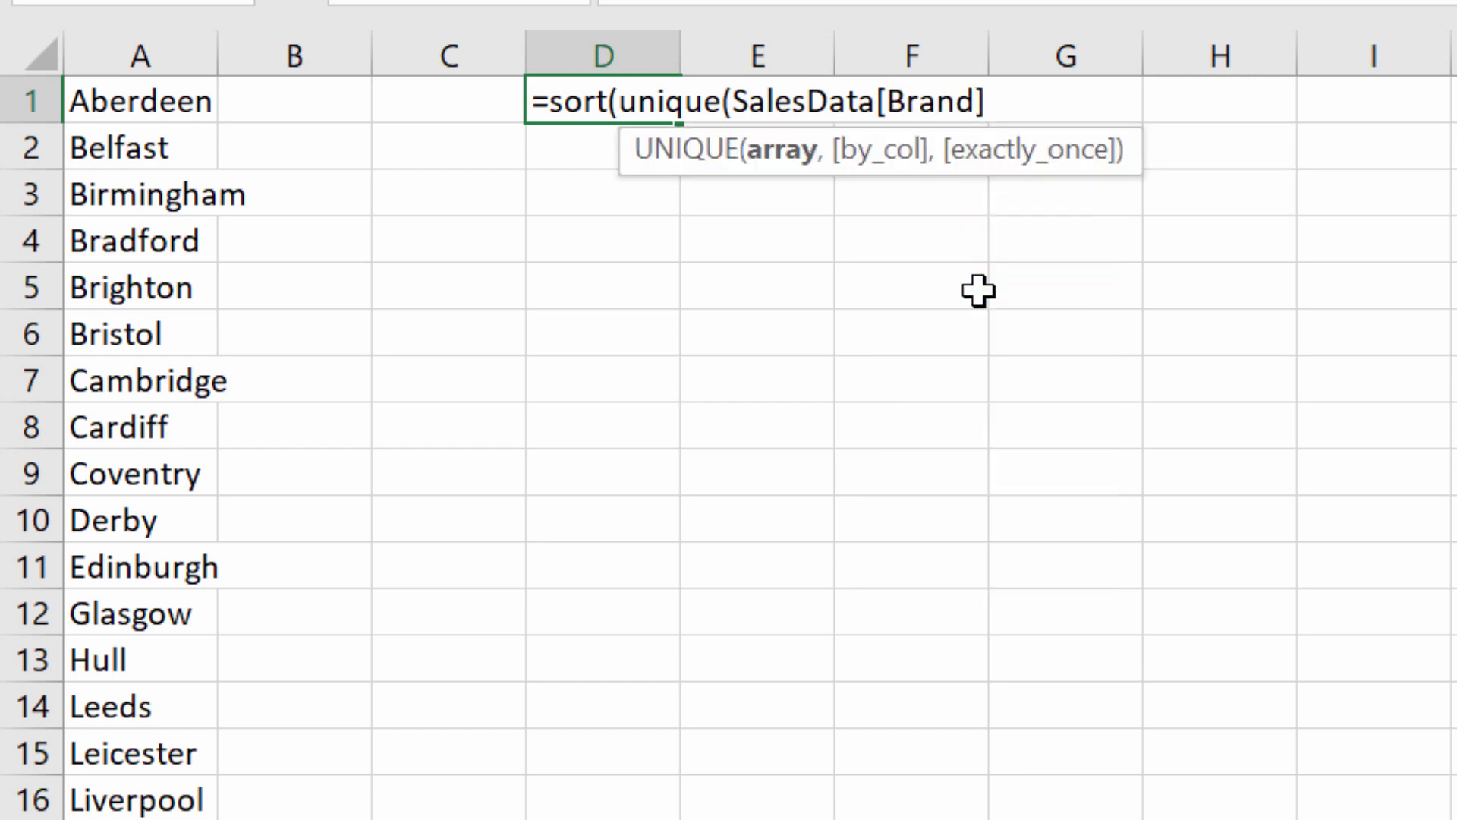
pyautogui.write(']))')
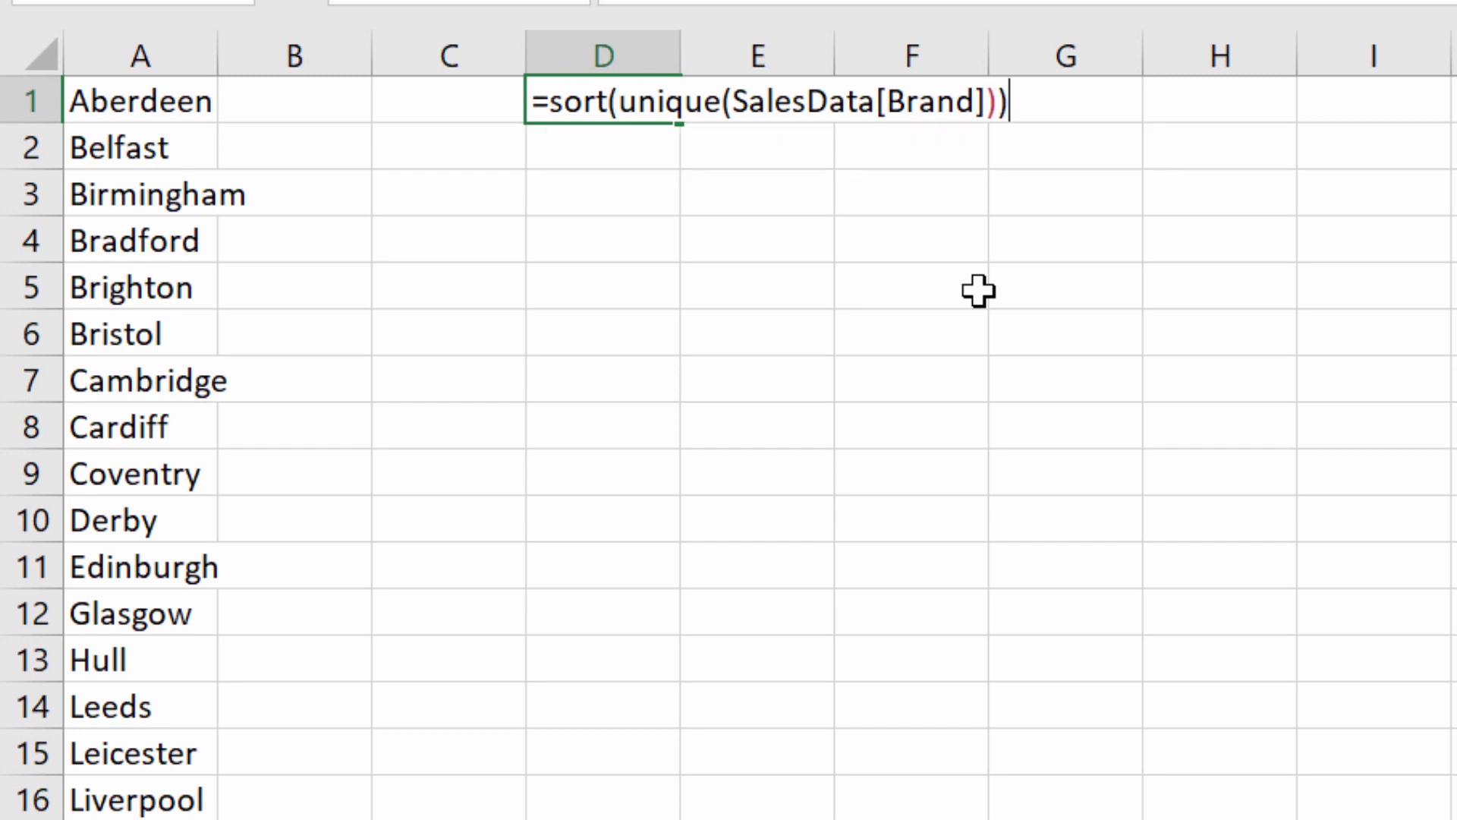
pyautogui.press('Return')
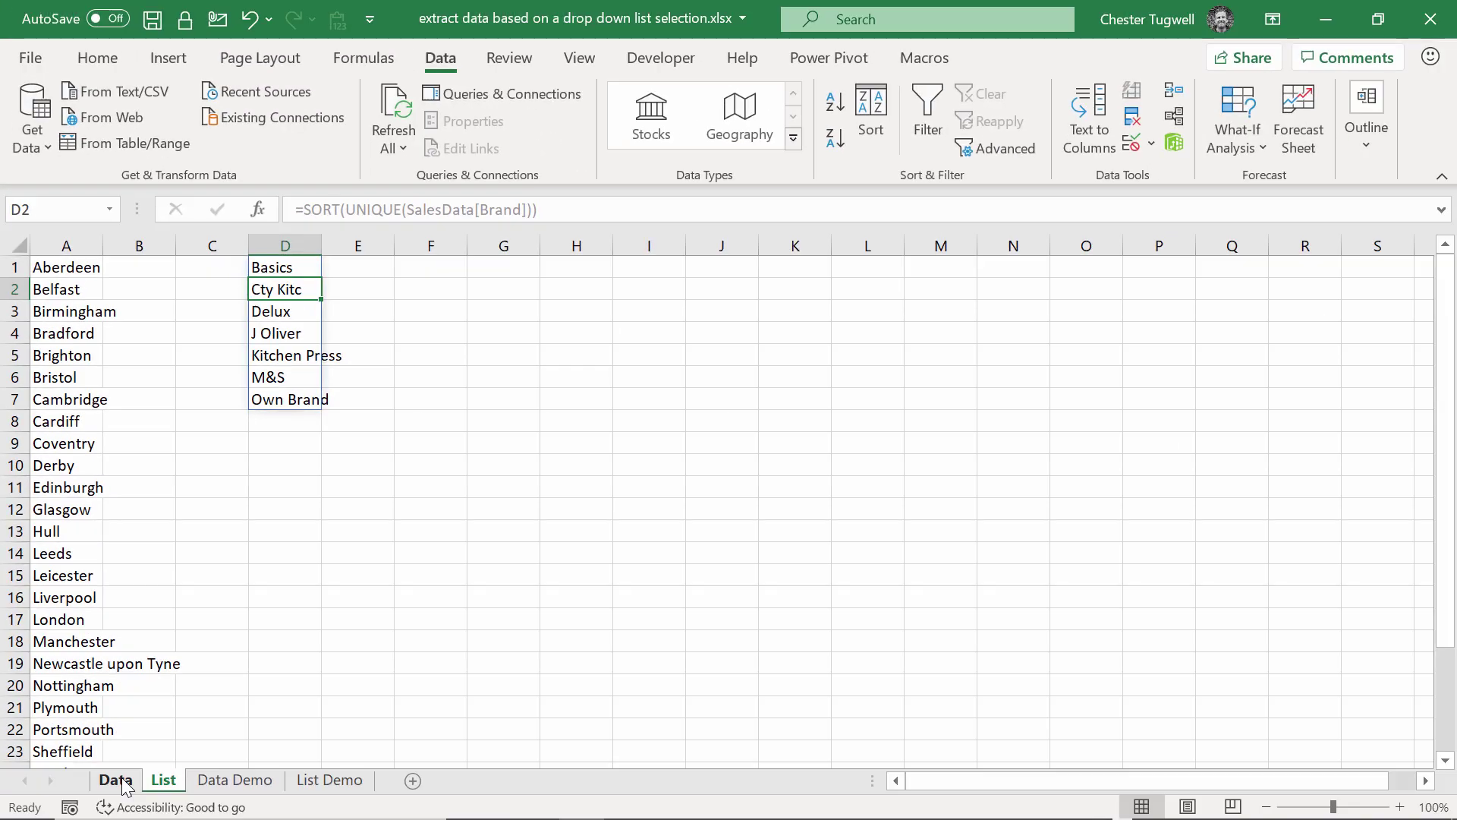
# Widen column L and give L2 a List validation with source =List!$D$1#.
pyautogui.click(116, 779)
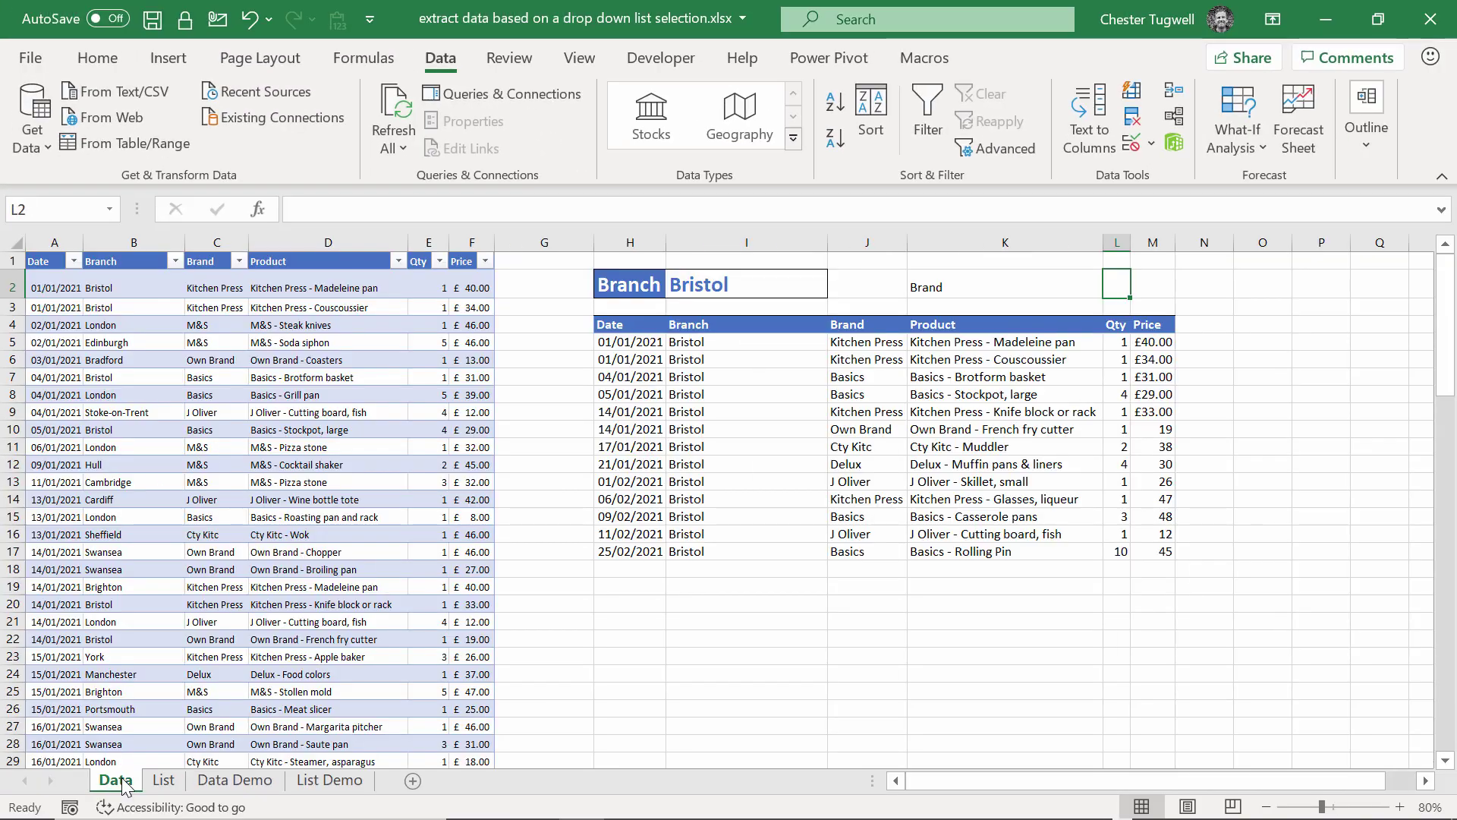
pyautogui.moveTo(1138, 251); pyautogui.dragTo(1173, 251)
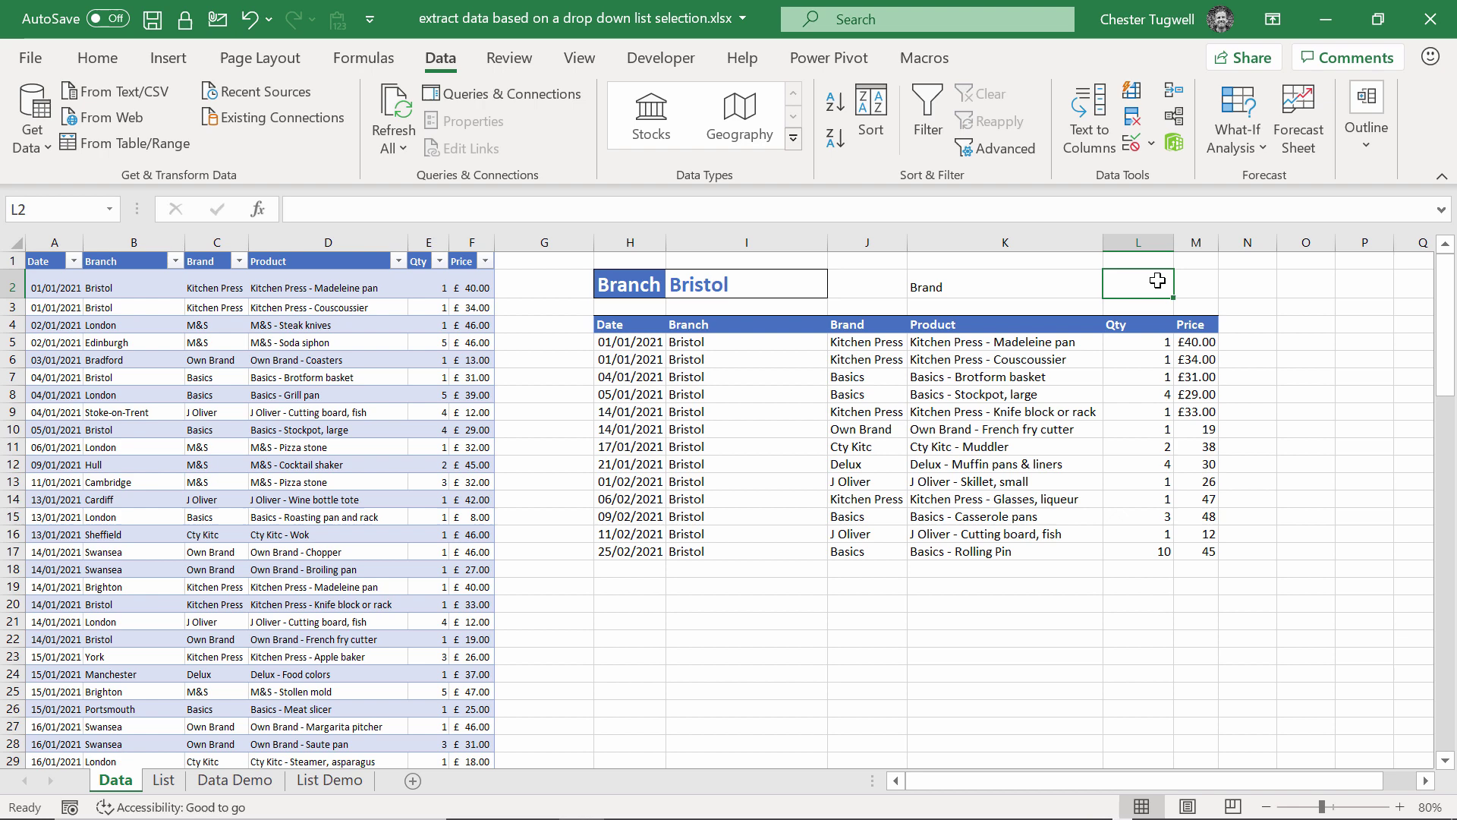
pyautogui.click(1134, 144)
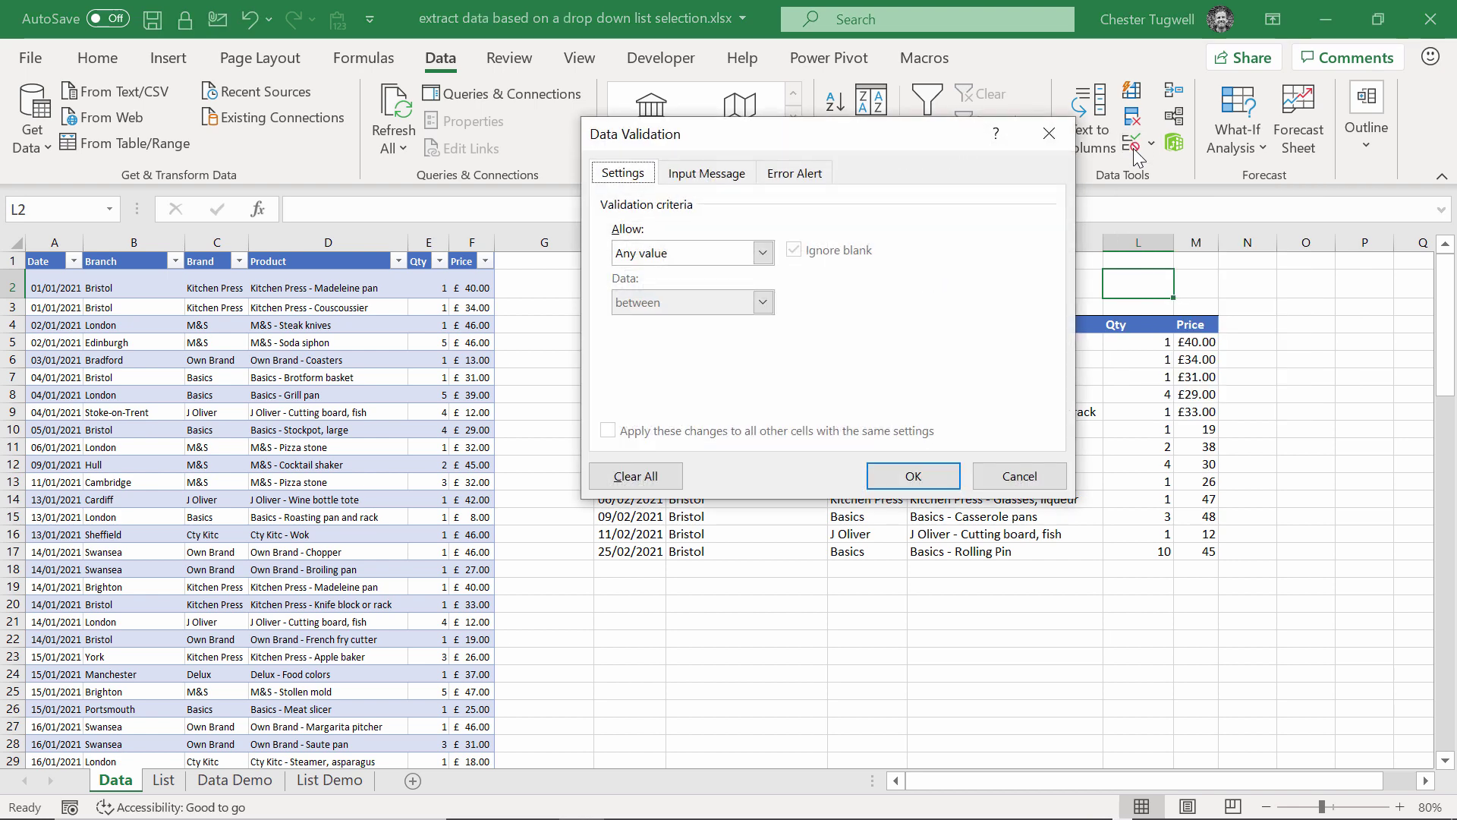
pyautogui.click(762, 253)
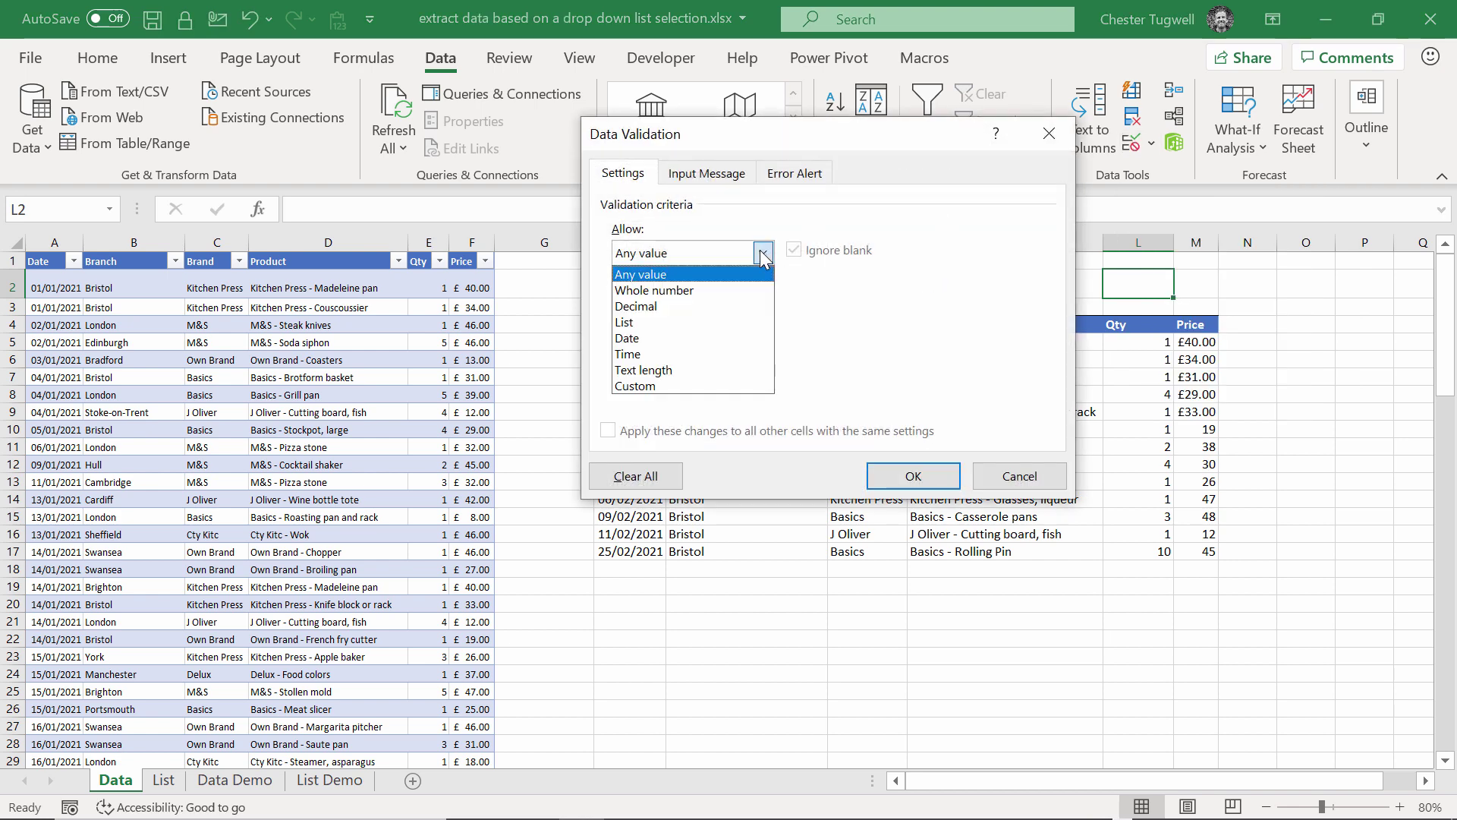
pyautogui.click(660, 322)
pyautogui.click(657, 351)
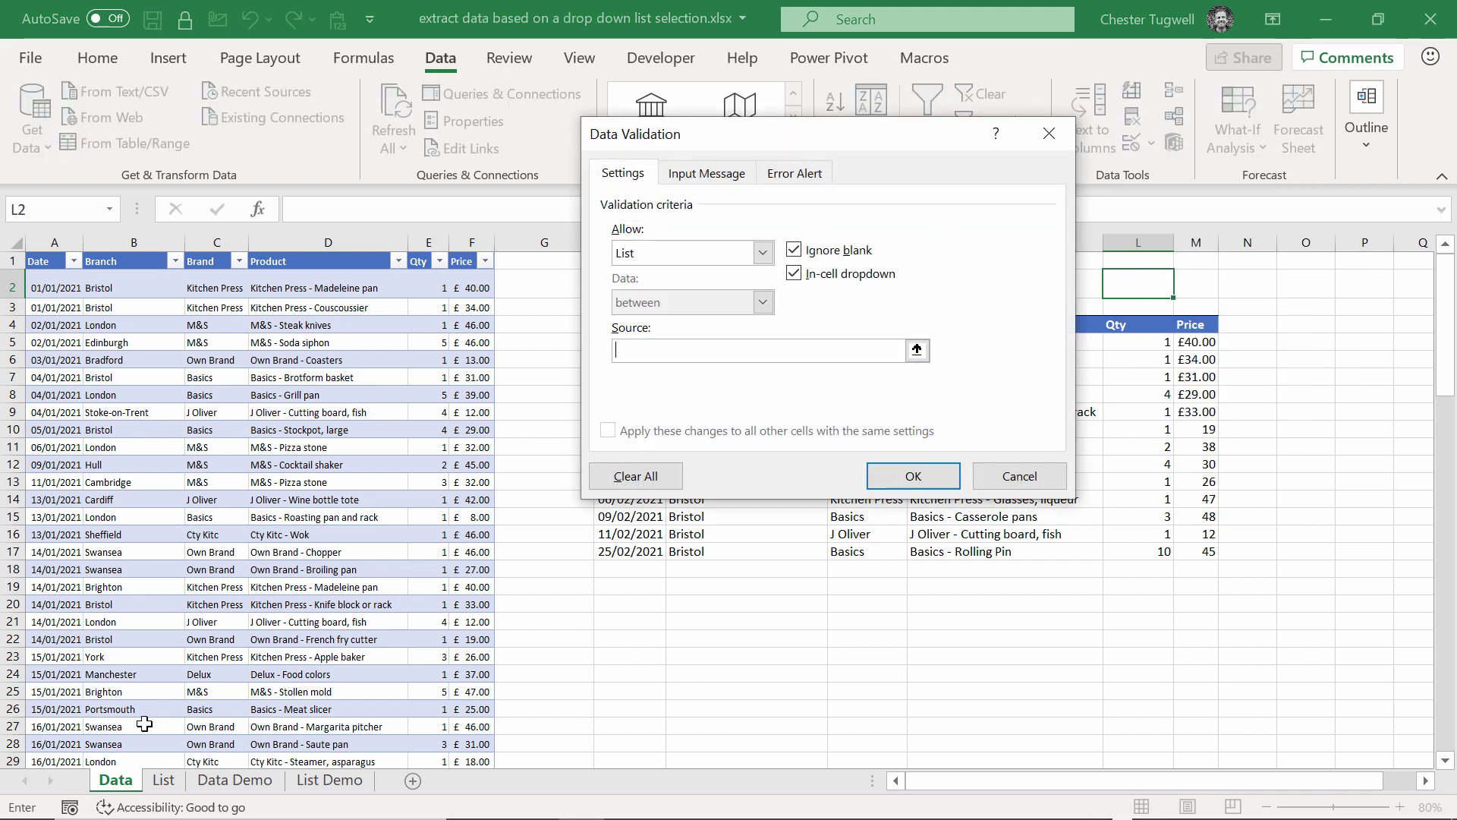
pyautogui.click(164, 782)
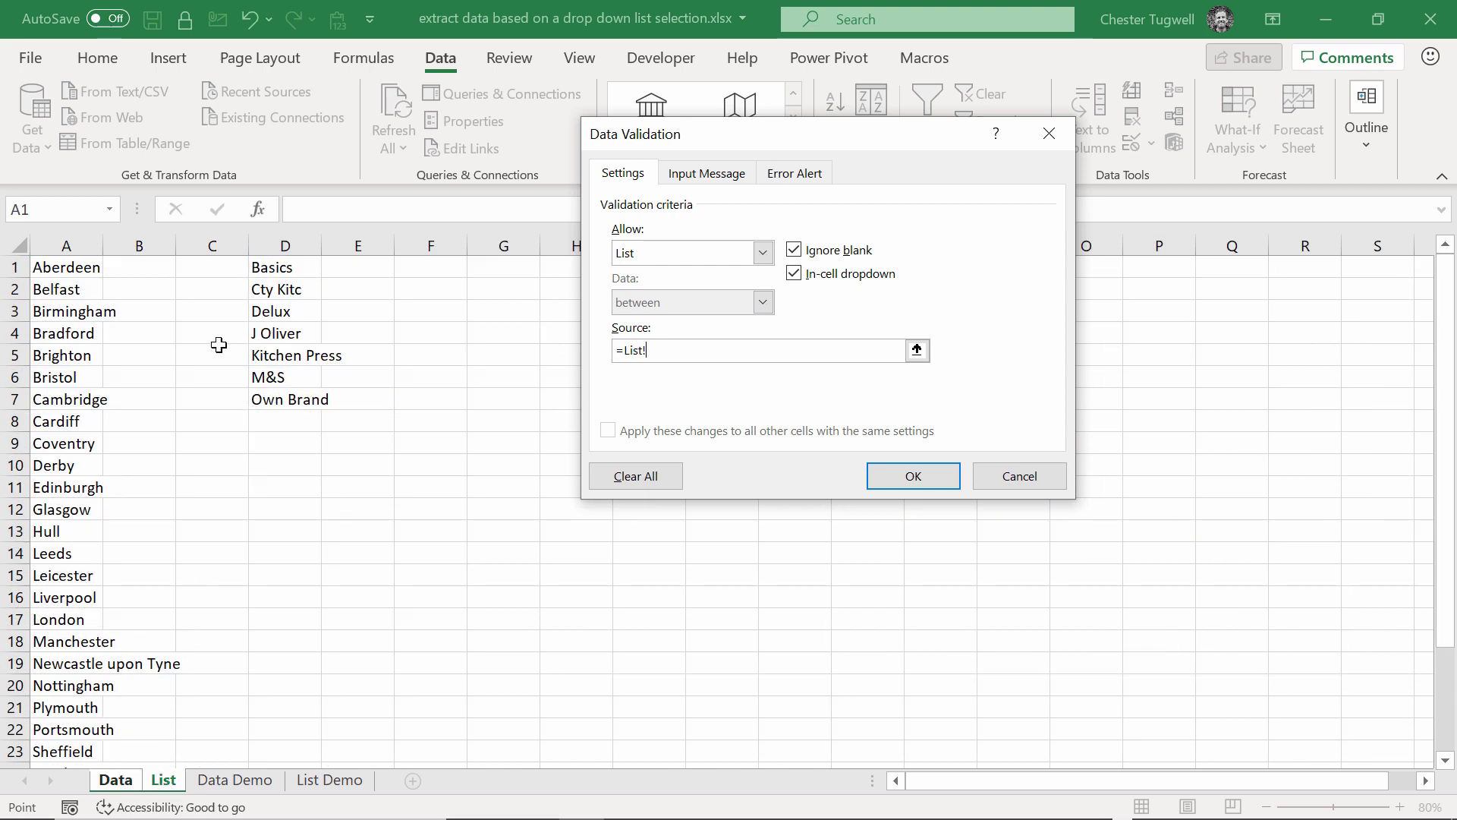
pyautogui.click(269, 270)
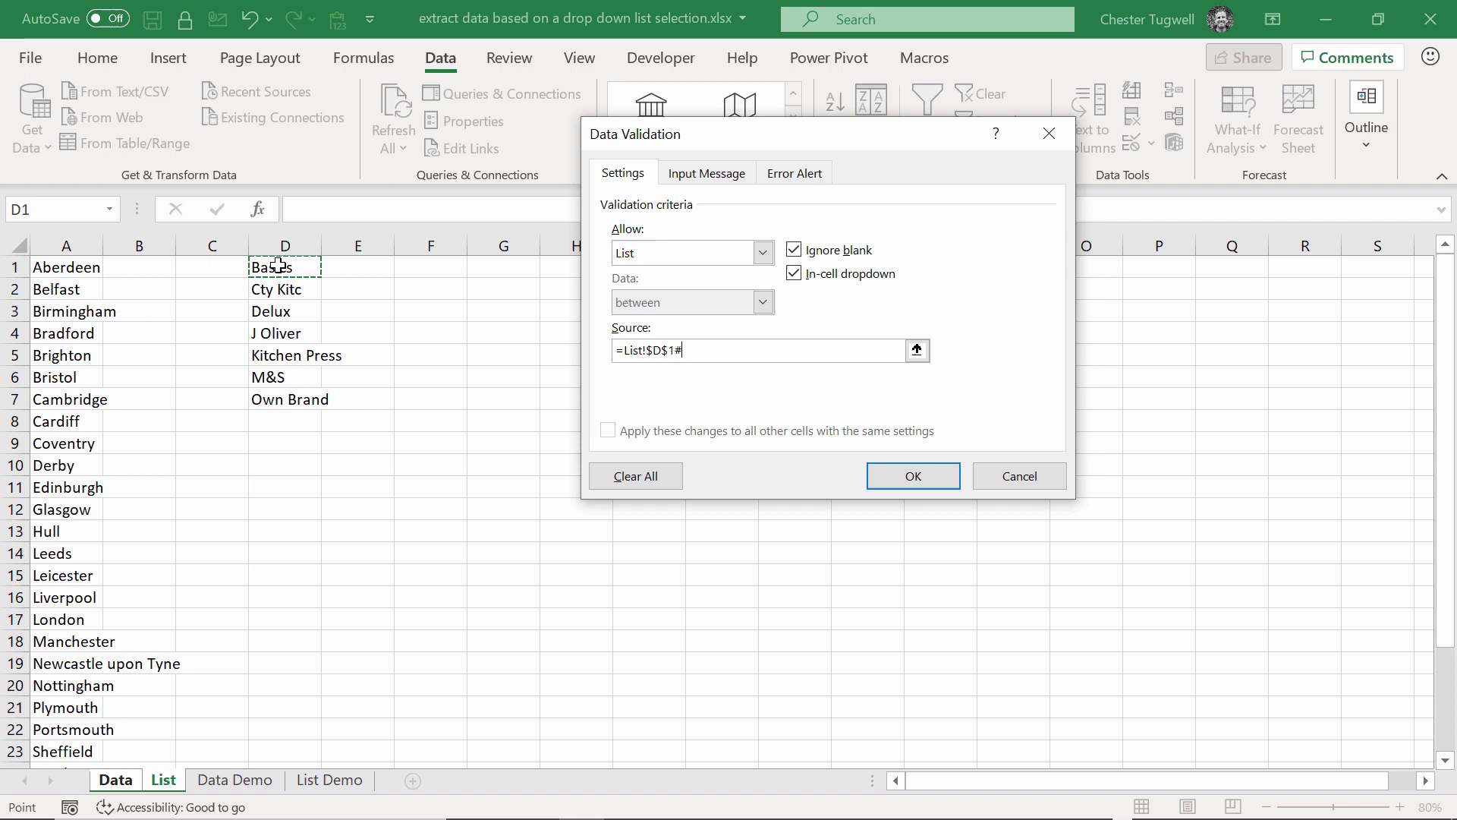
pyautogui.write('#')
pyautogui.click(911, 475)
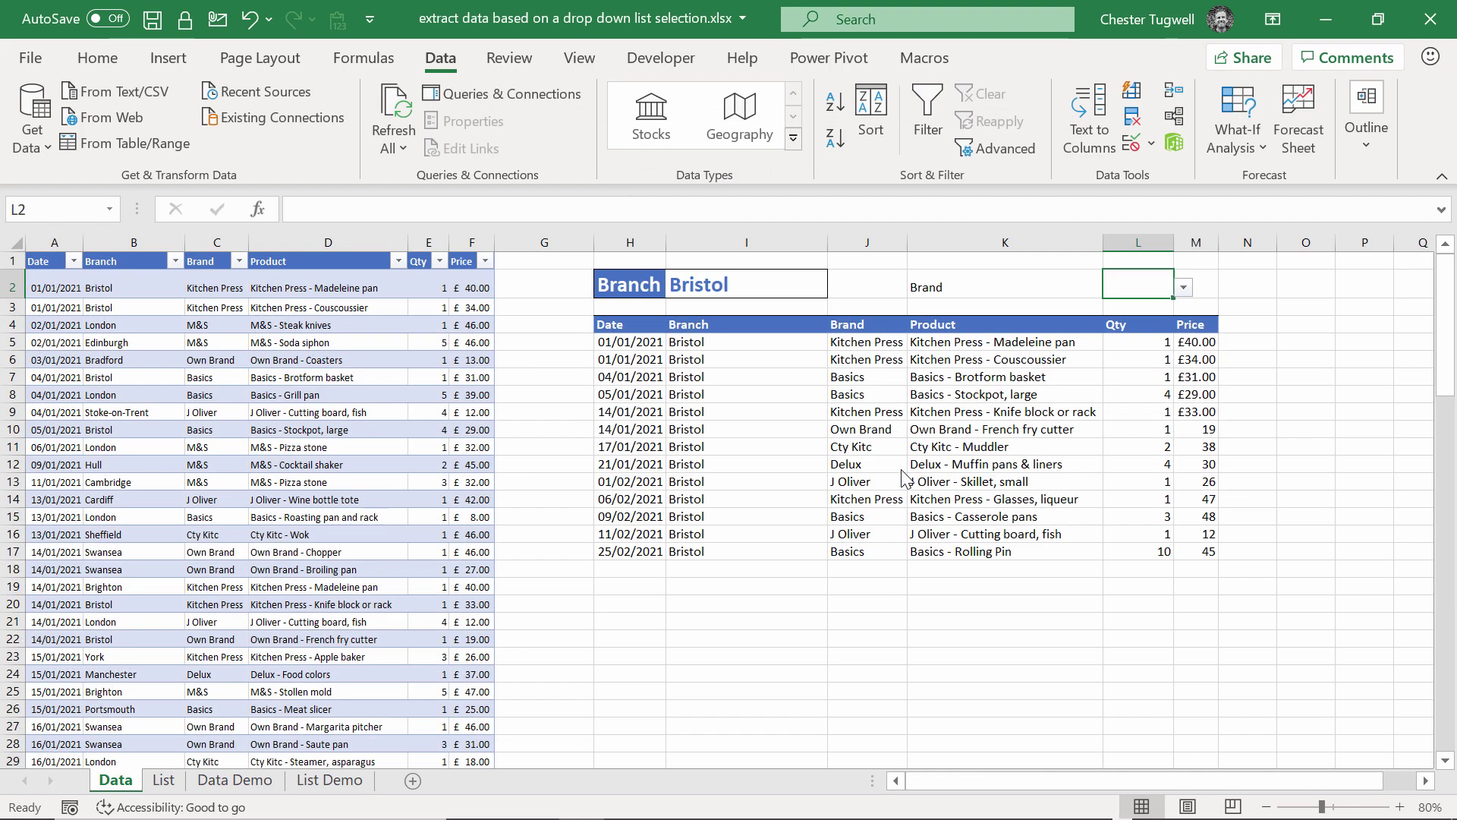
# Choose Basics in L2 and copy the Branch box's H2:I2 formatting onto K2:L2.
pyautogui.click(1184, 287)
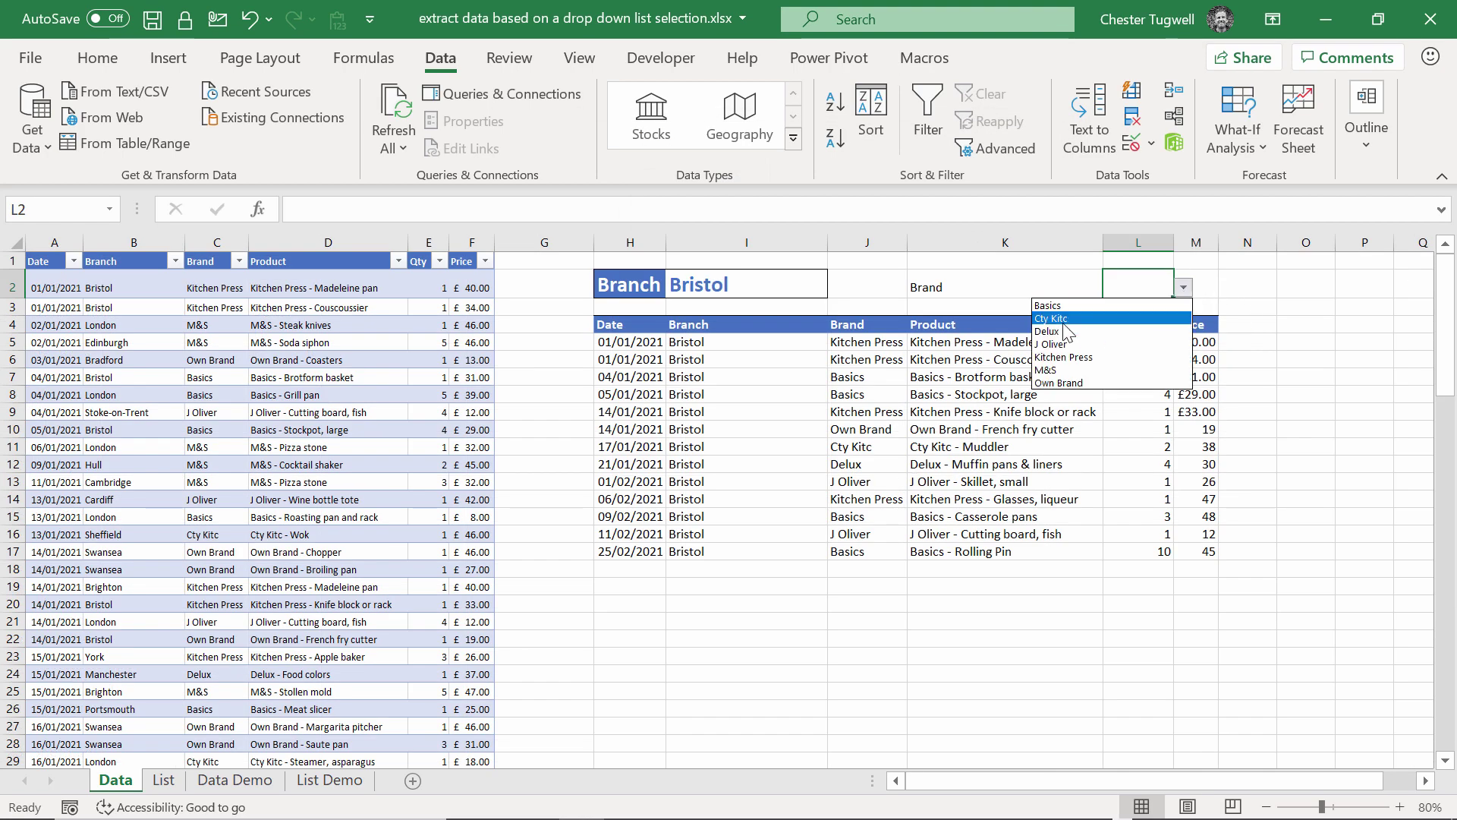
pyautogui.click(1070, 308)
pyautogui.click(743, 285)
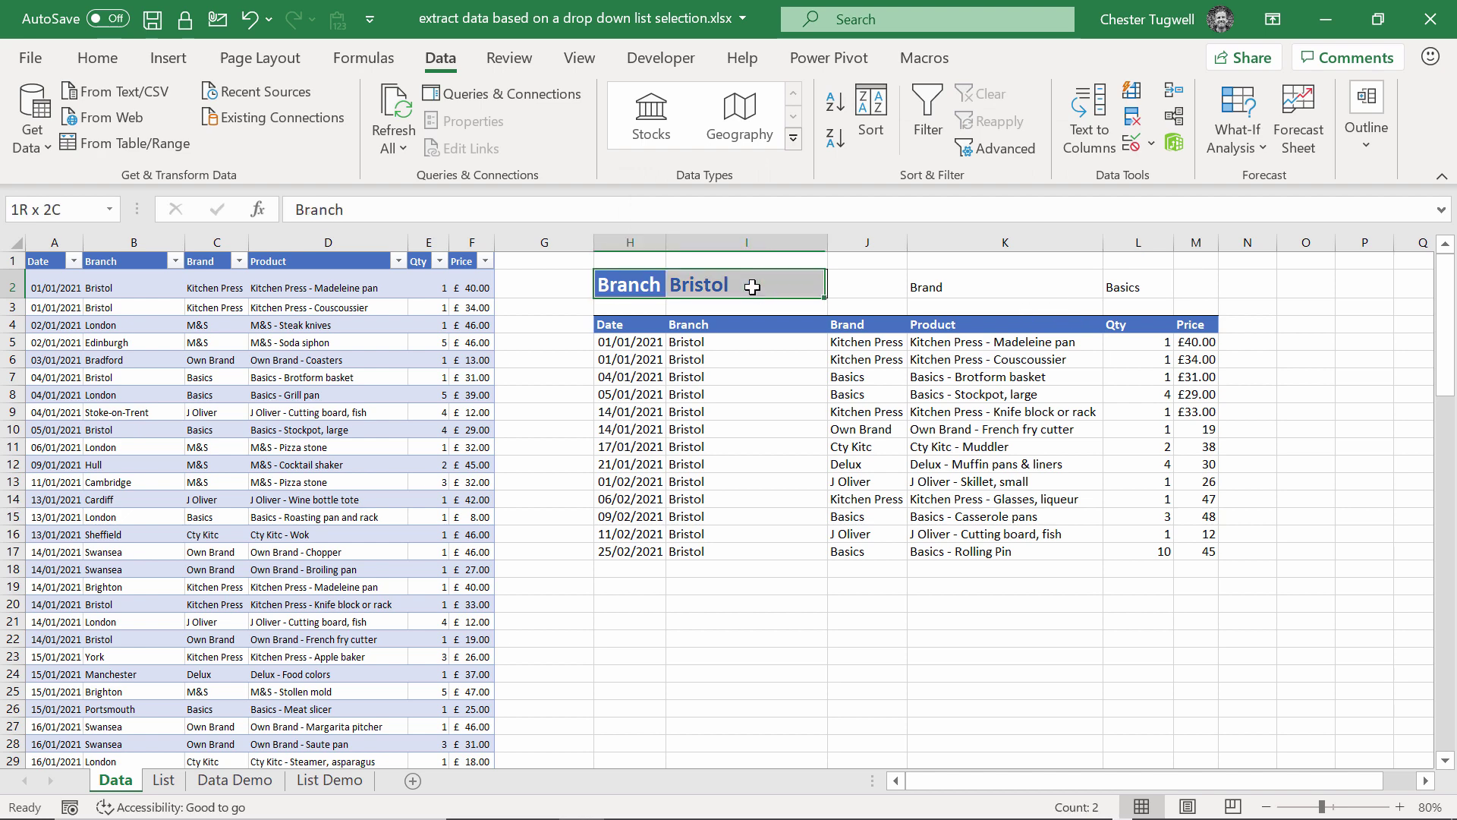
pyautogui.click(97, 57)
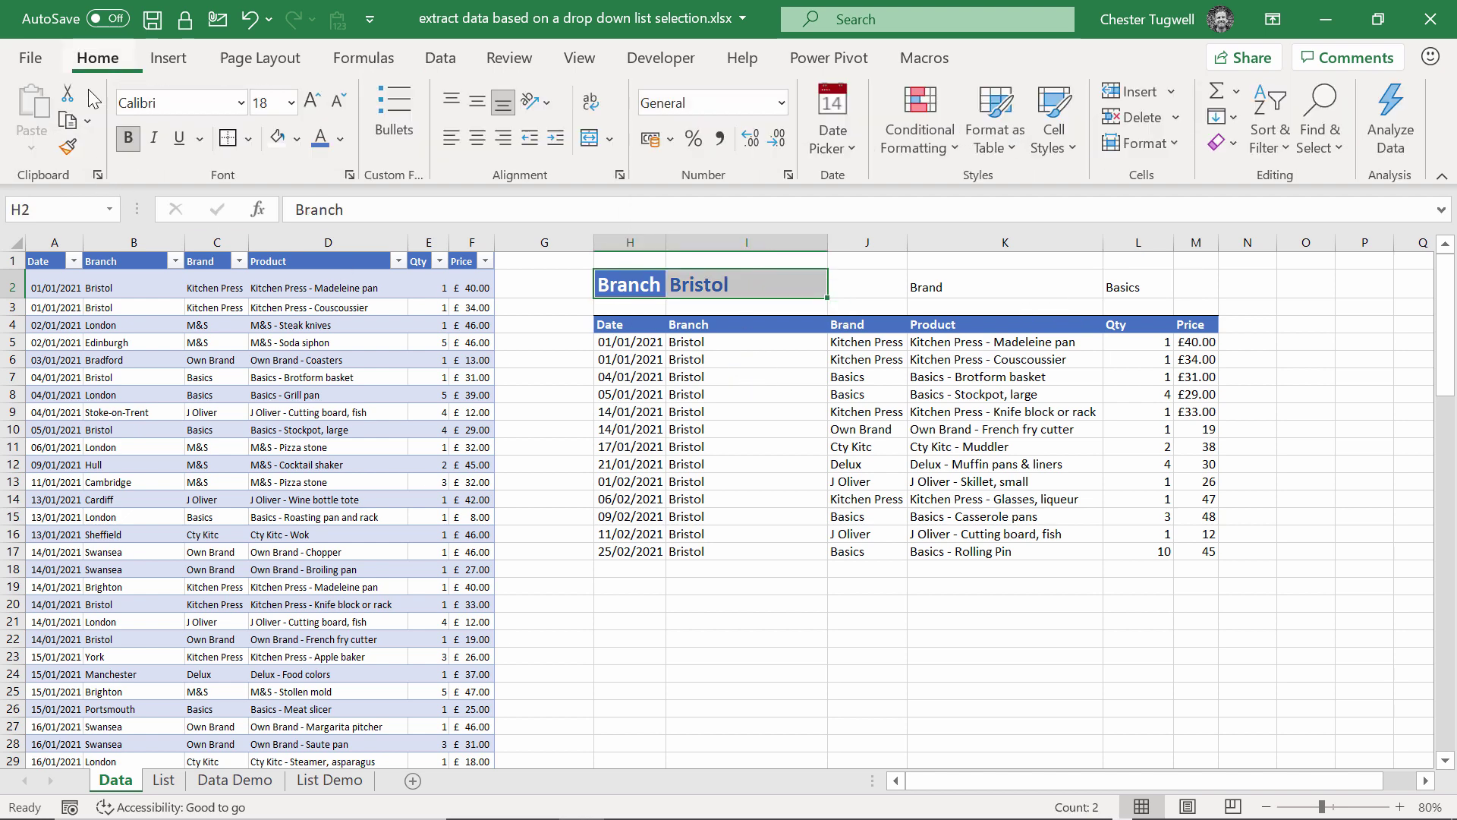
pyautogui.click(68, 146)
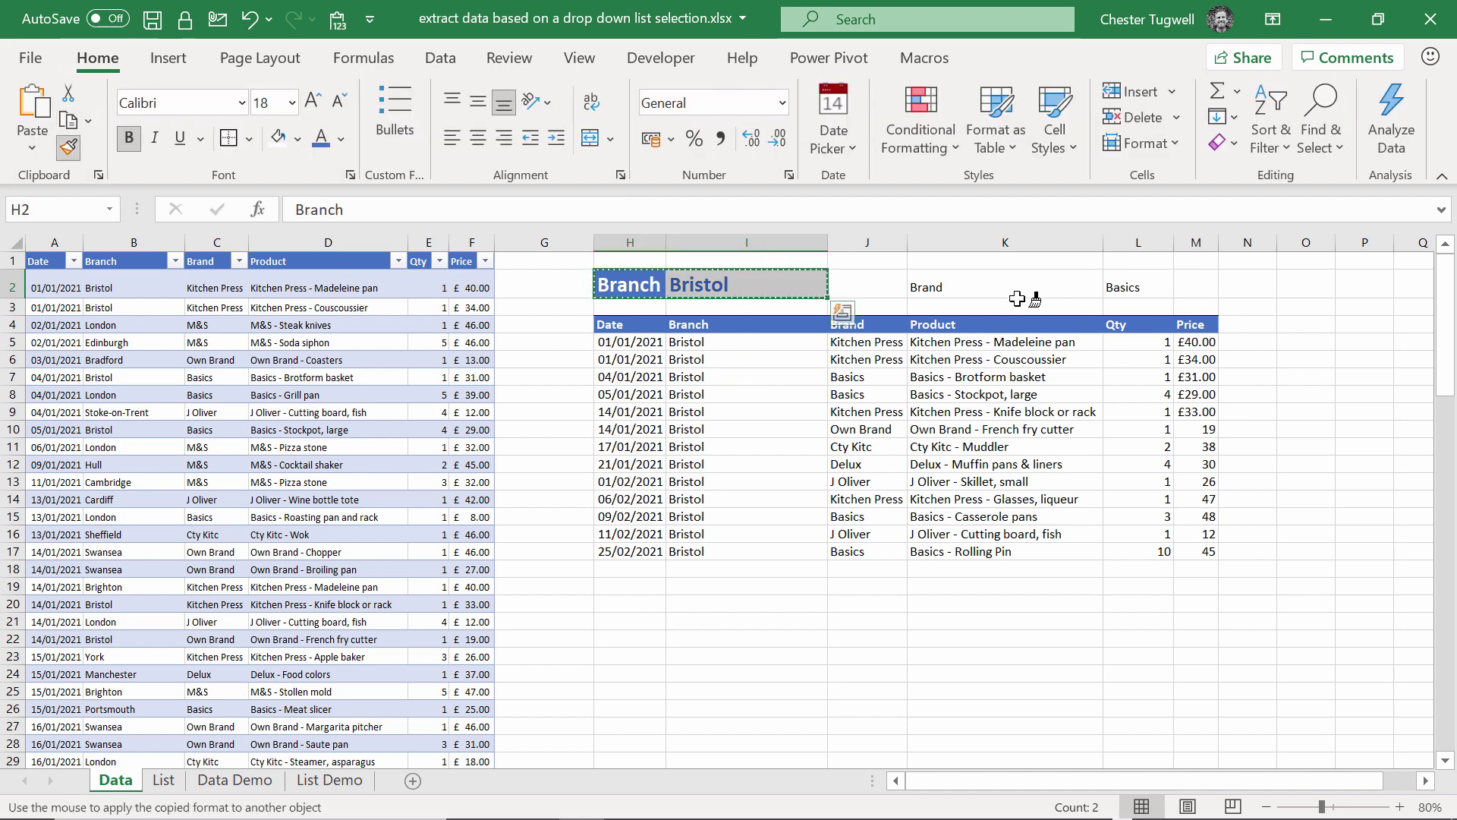
pyautogui.moveTo(1022, 294); pyautogui.dragTo(1131, 292)
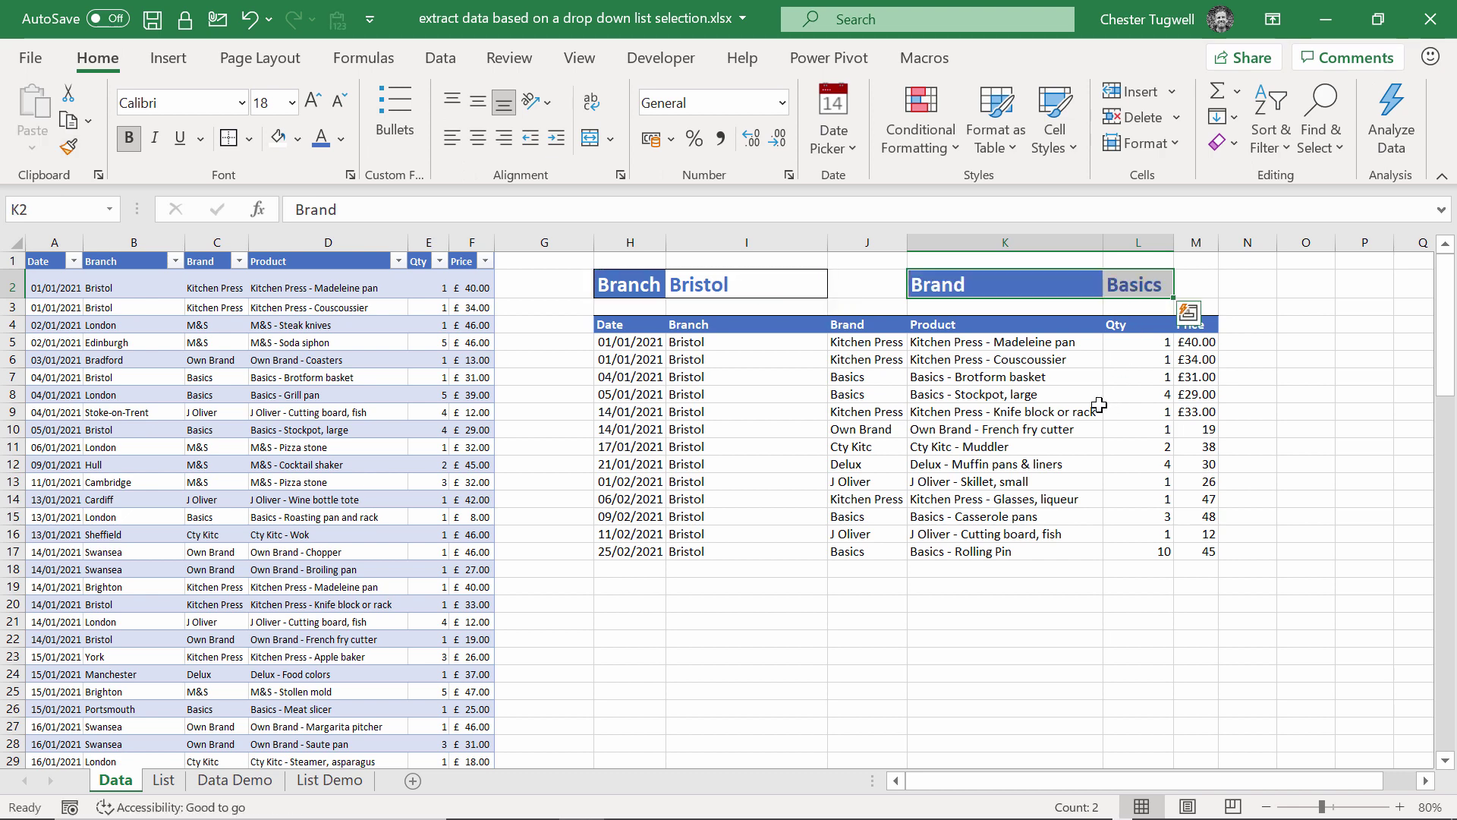
# Widen column L to fit the brand and reselect Basics in L2.
pyautogui.click(1154, 287)
pyautogui.click(1184, 287)
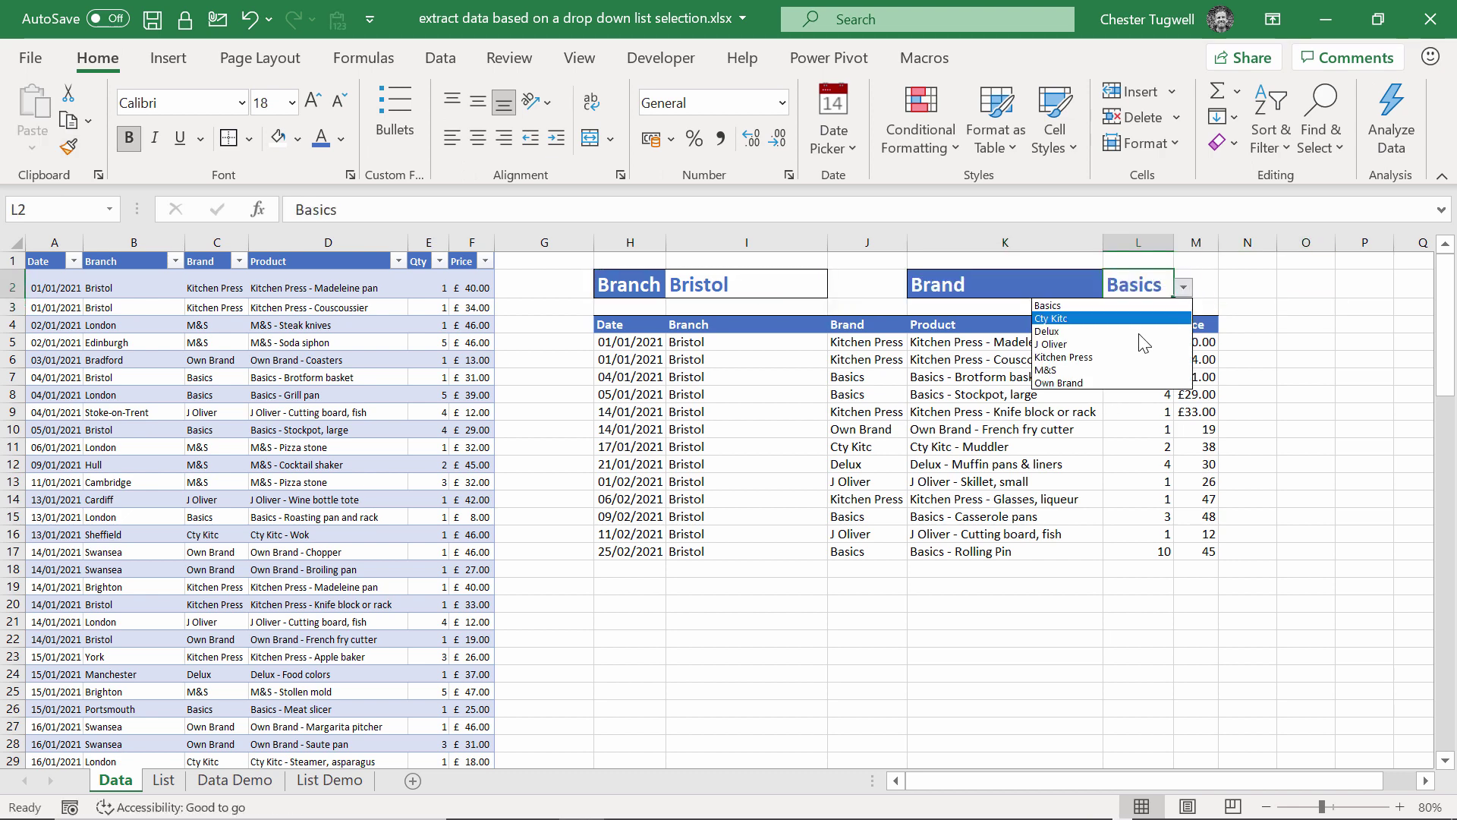
pyautogui.press('Escape')
pyautogui.moveTo(1175, 242); pyautogui.dragTo(1213, 244)
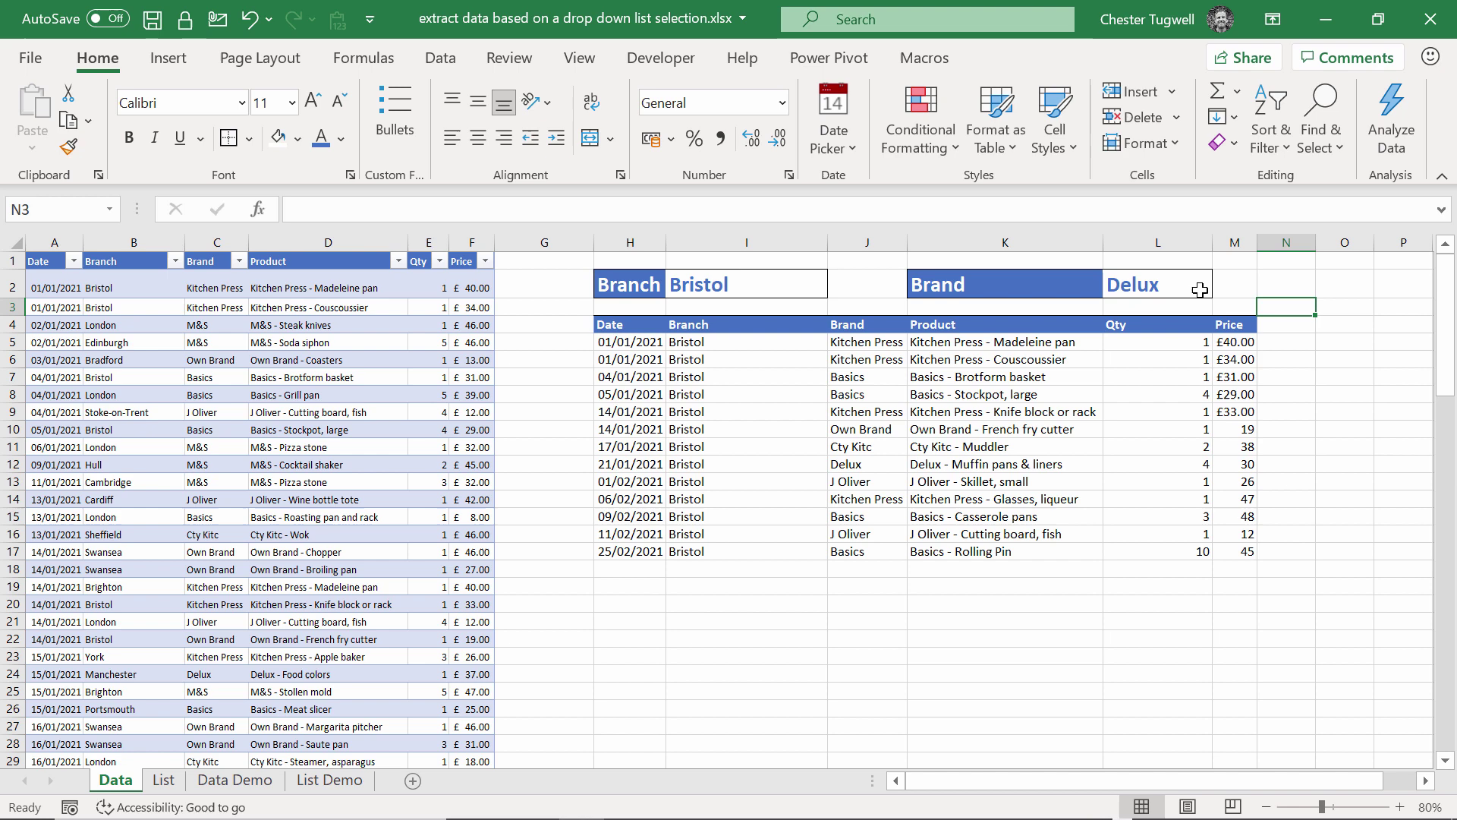
pyautogui.click(1200, 290)
pyautogui.click(1222, 287)
pyautogui.click(1184, 307)
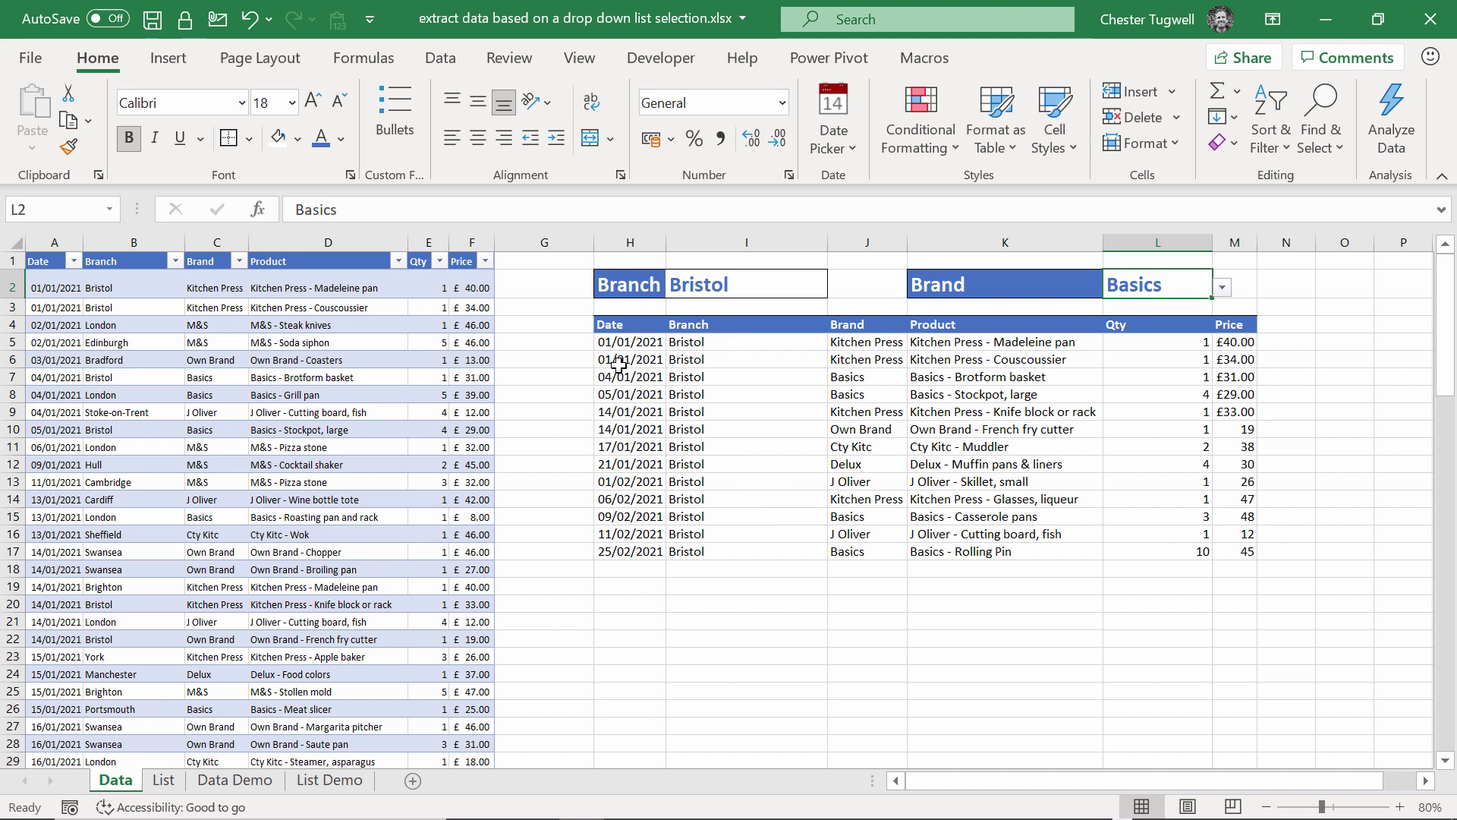
# Edit the =FILTER(SalesData,SalesData[Branch]=I2,"Nothing found") formula in cell H5 in place.
pyautogui.doubleClick(638, 343)
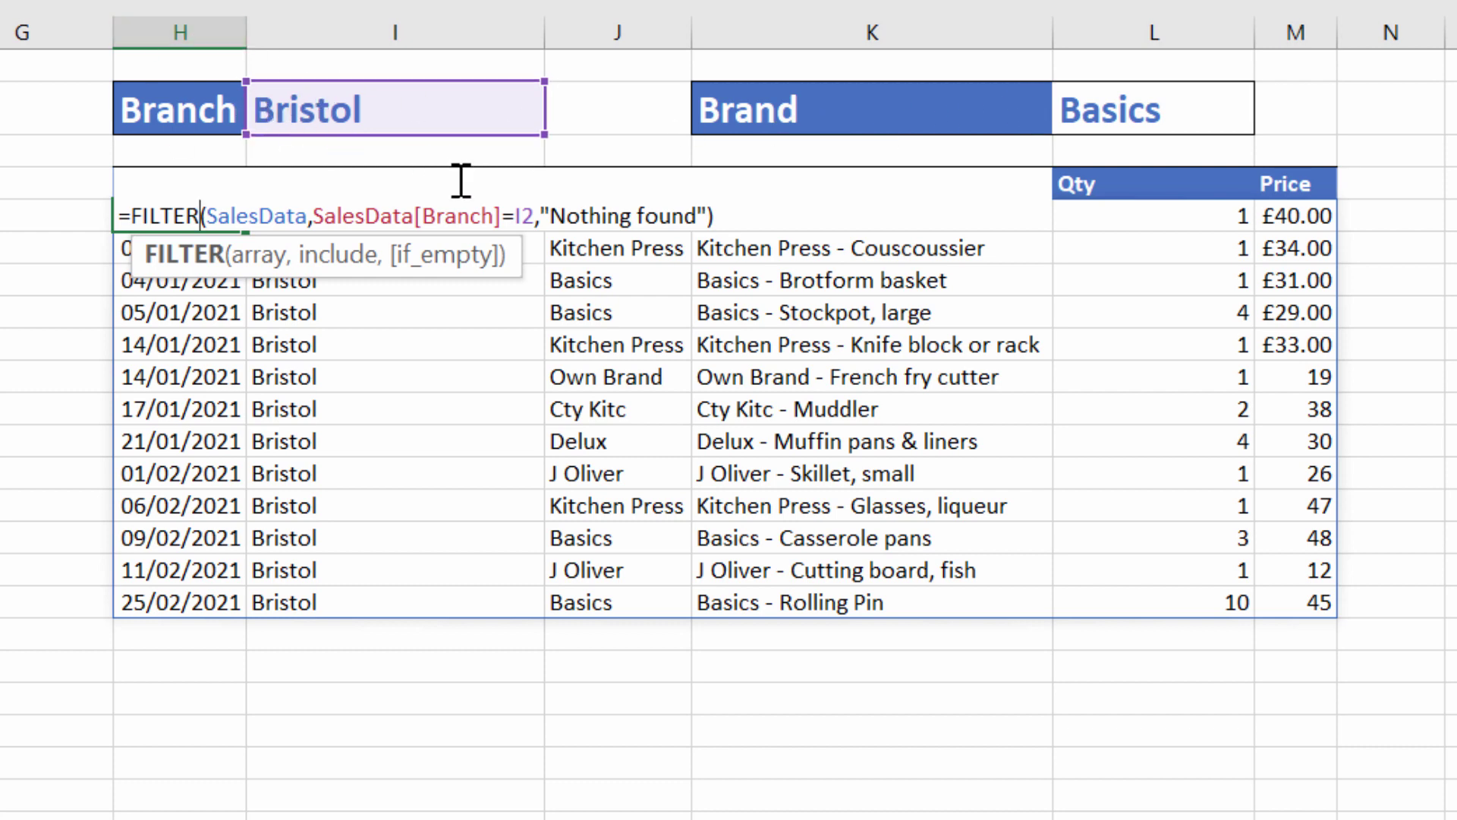
# Change the FILTER criteria to (SalesData[Branch]=I2)*(SalesData[Brand]=L2).
pyautogui.click(312, 217)
pyautogui.write('(')
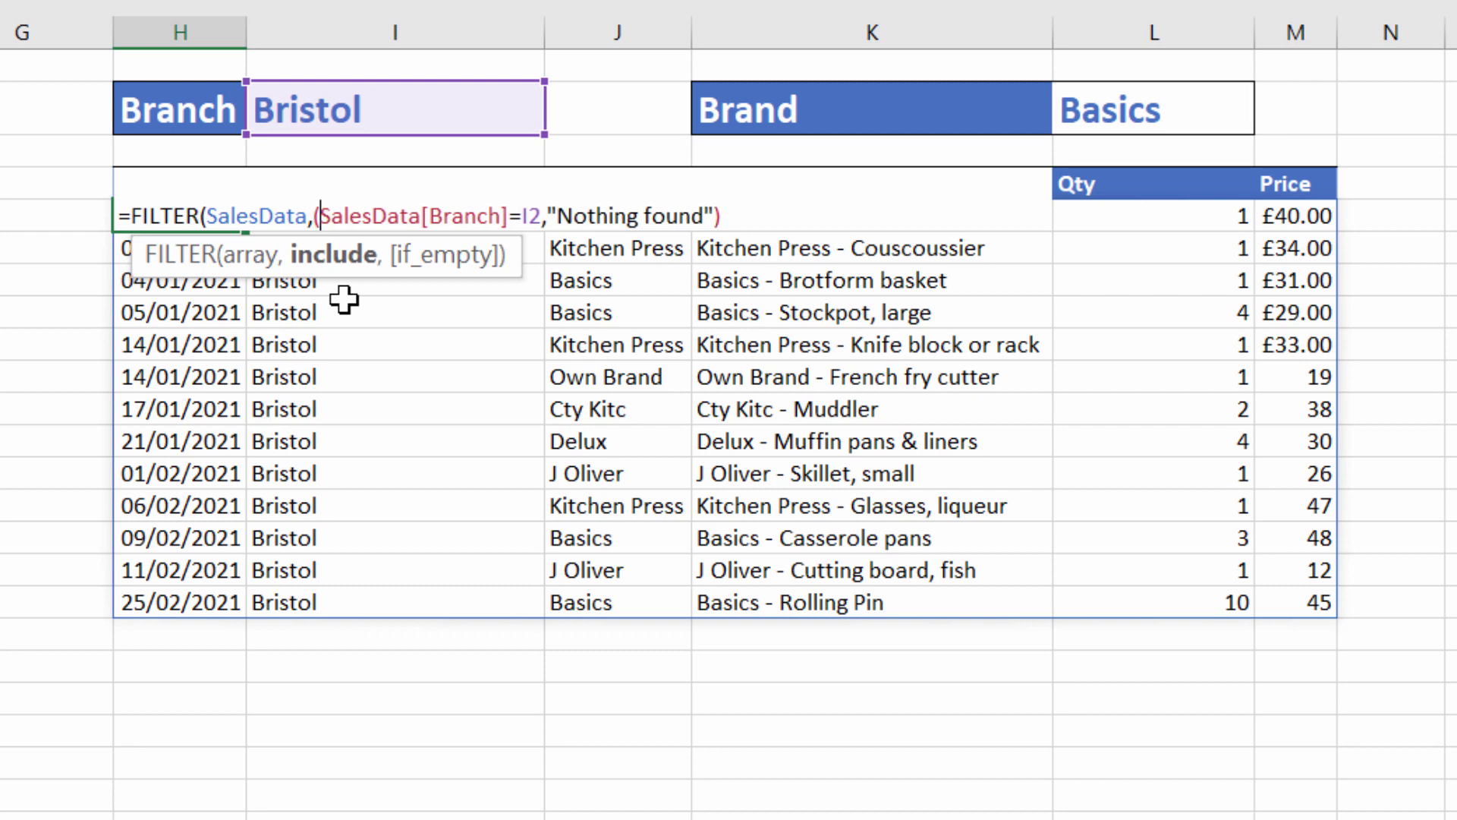
pyautogui.click(539, 218)
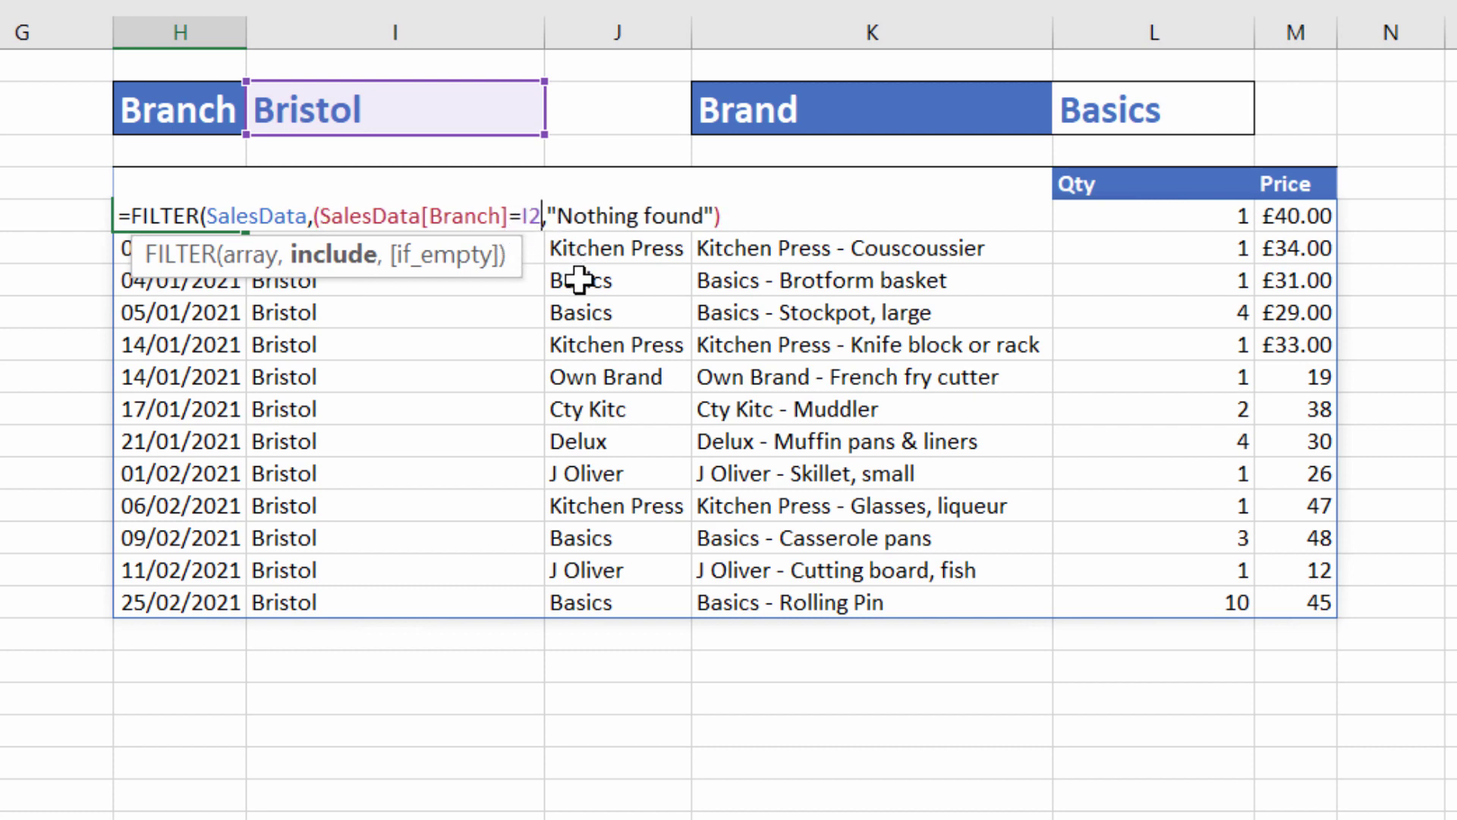
pyautogui.write(')*(')
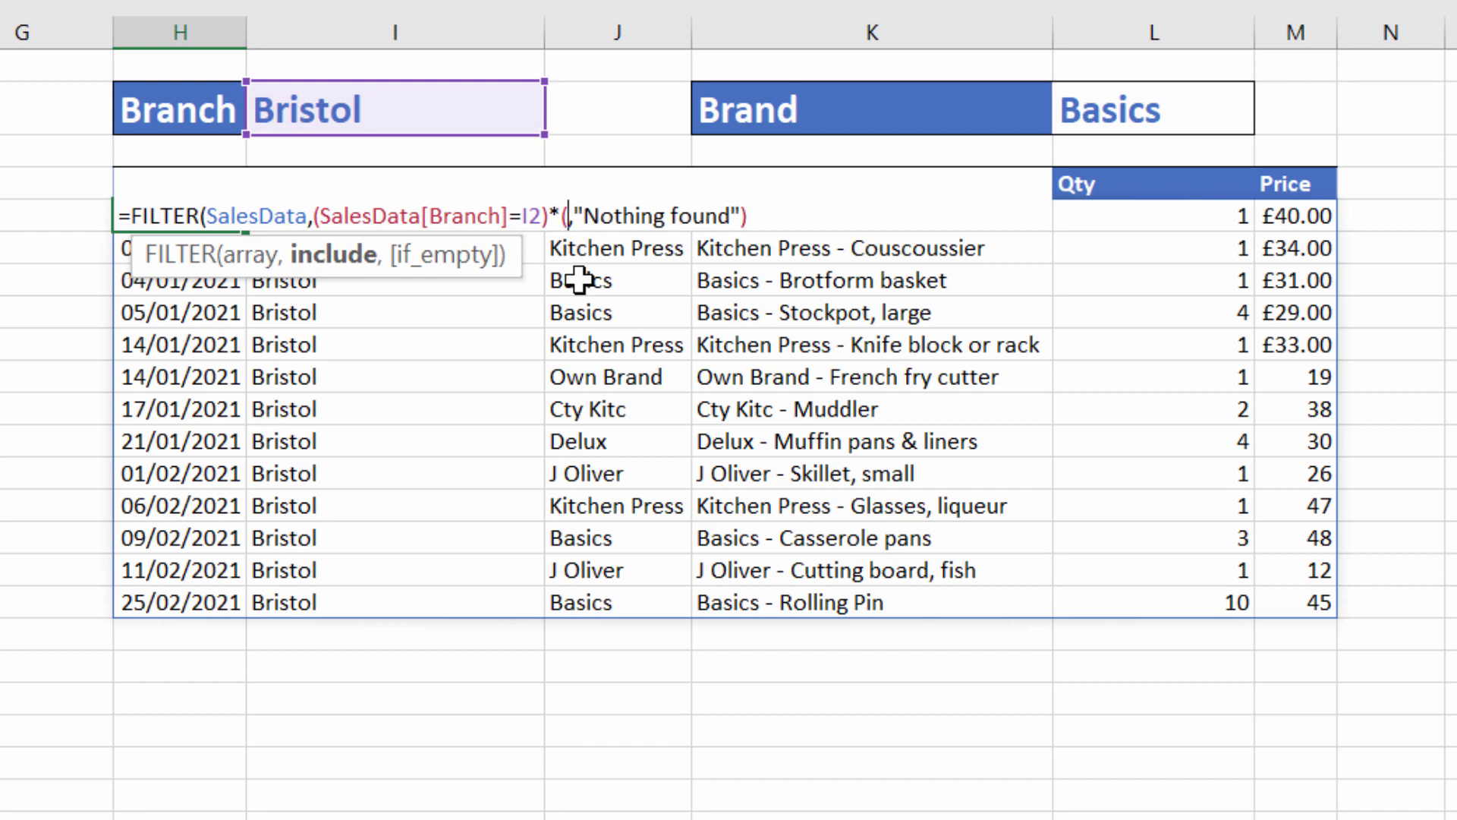
pyautogui.write('sa')
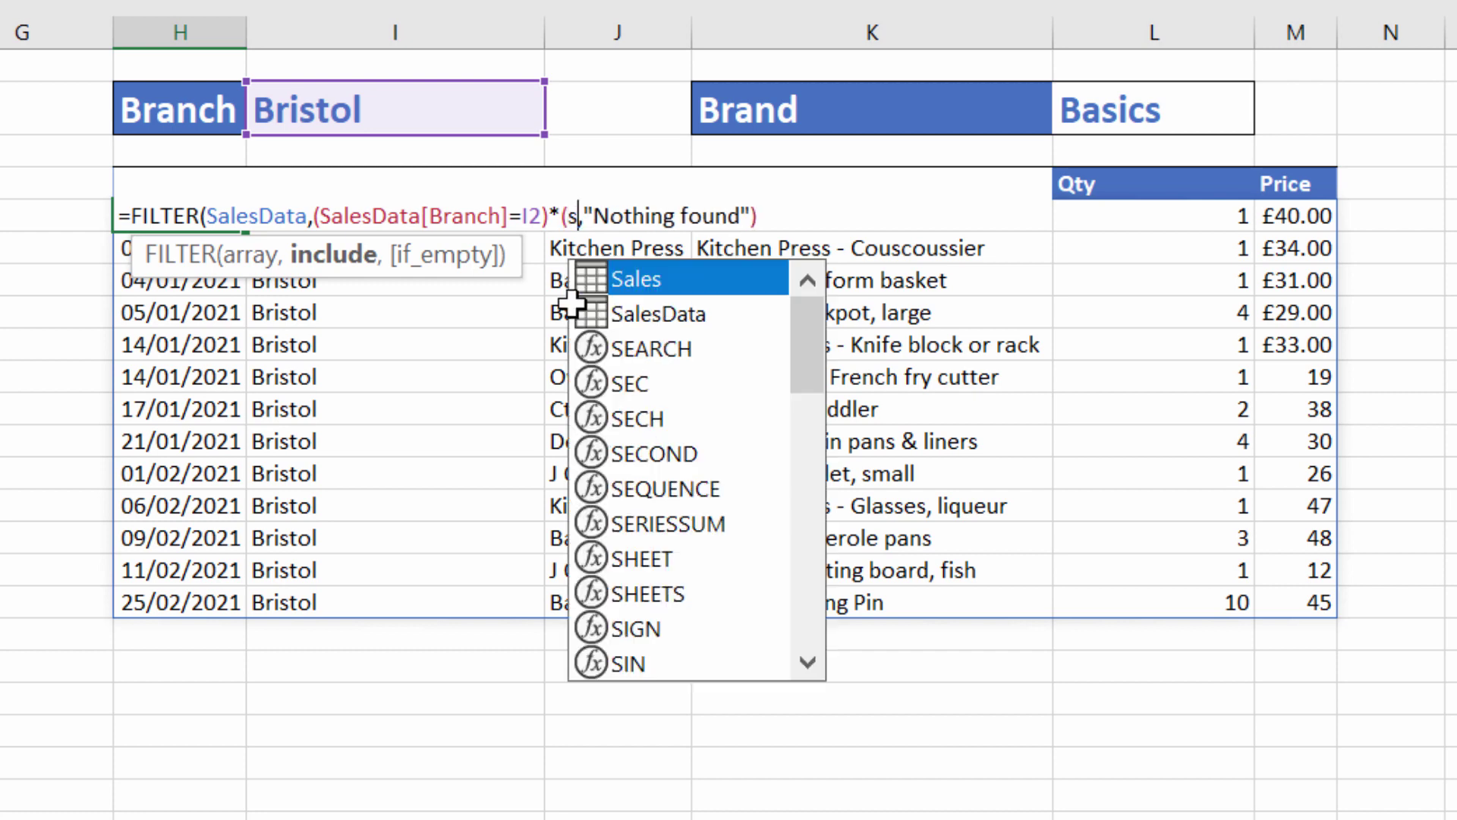
pyautogui.doubleClick(660, 313)
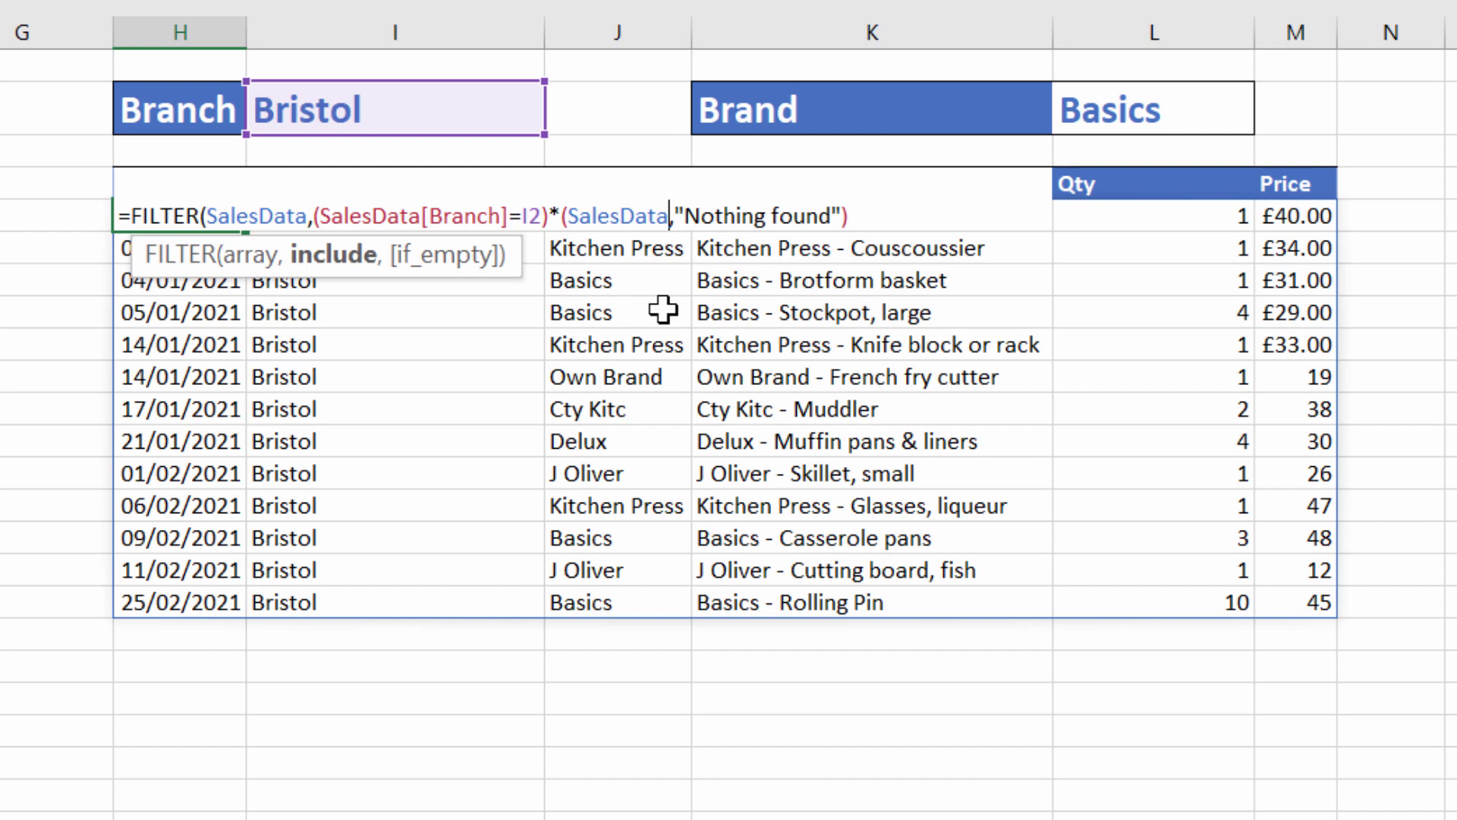
pyautogui.write('[')
pyautogui.doubleClick(757, 383)
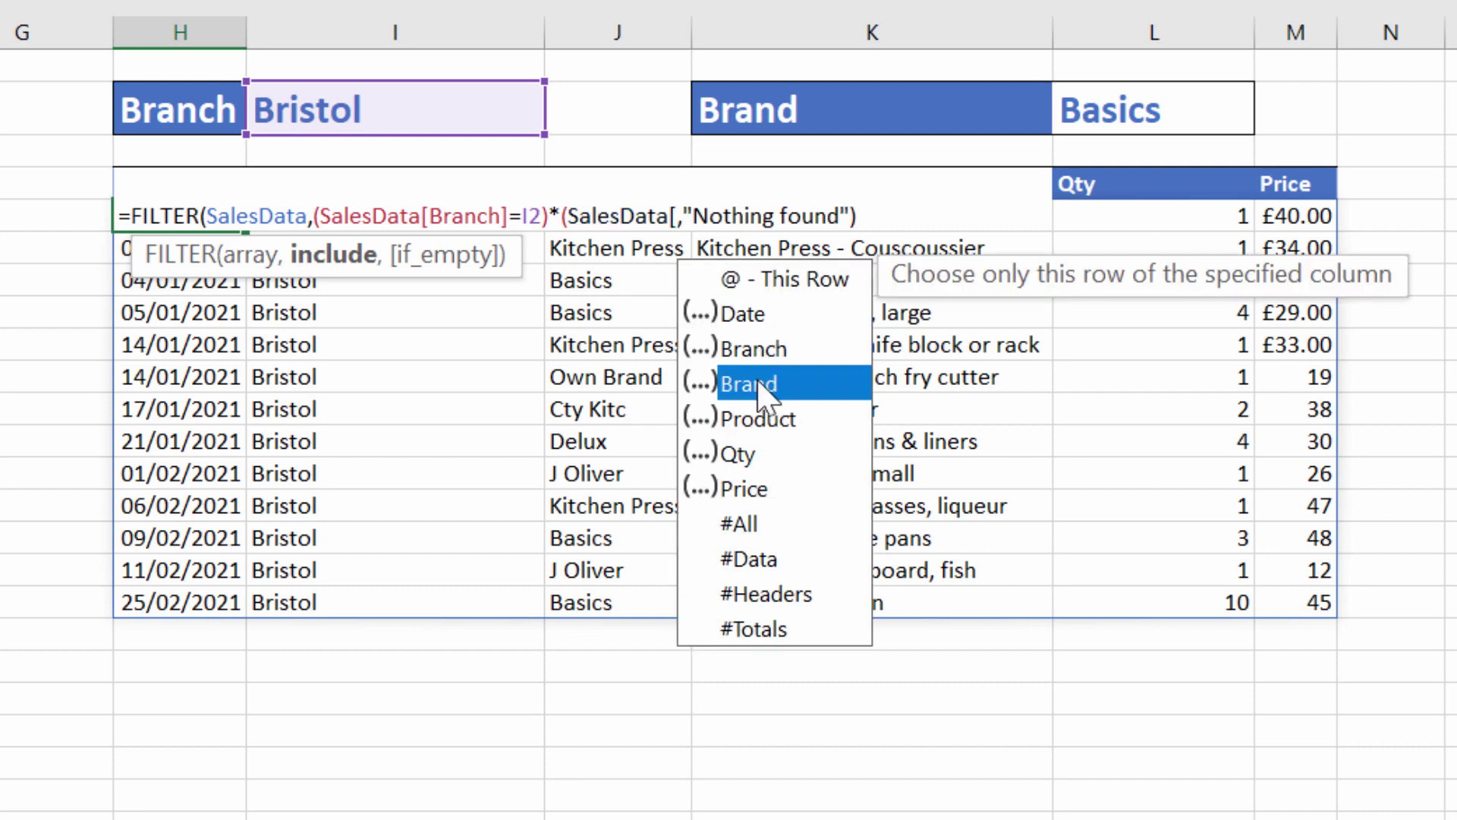
pyautogui.write(']')
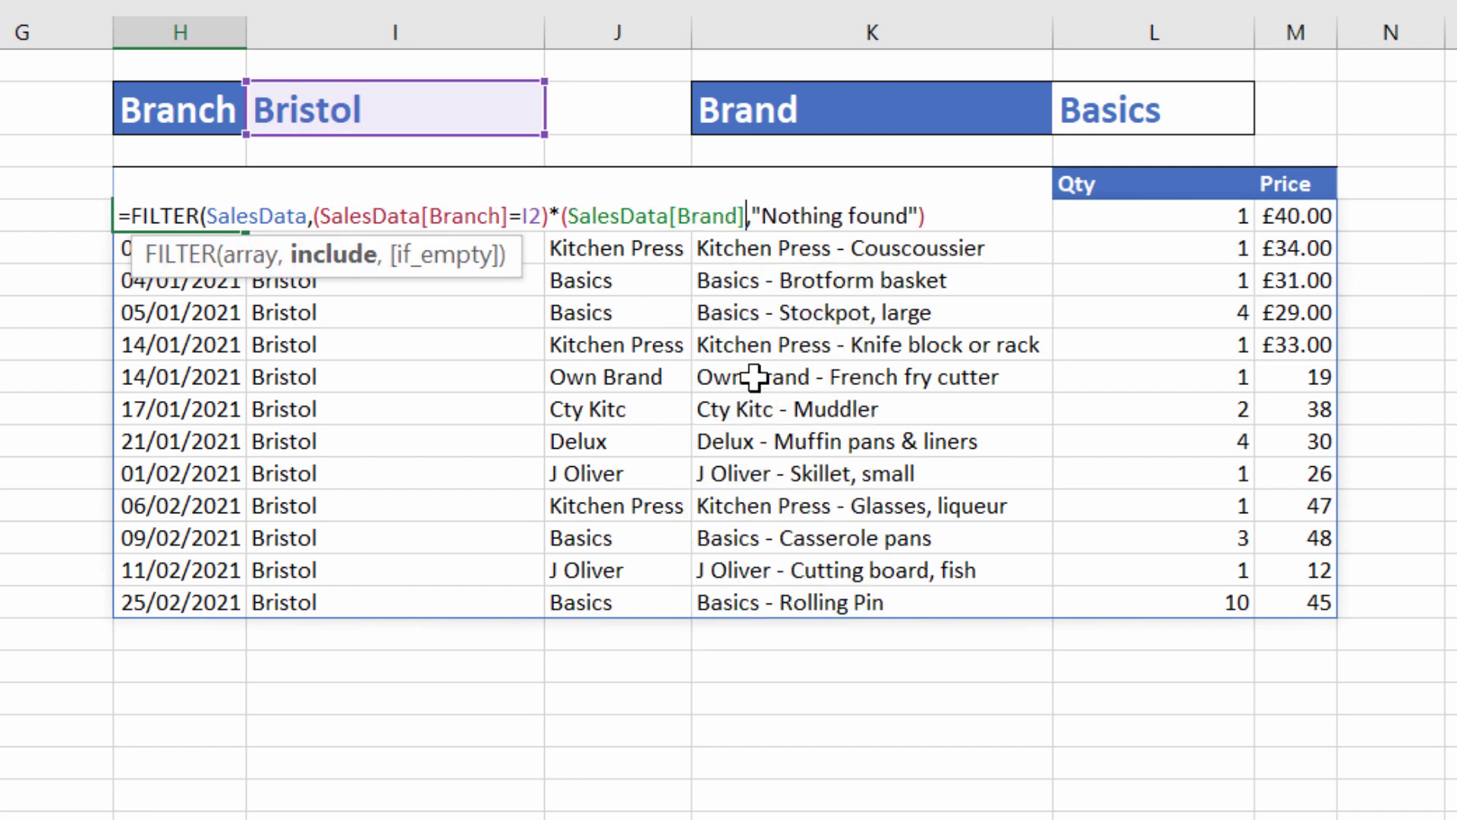
pyautogui.write('=')
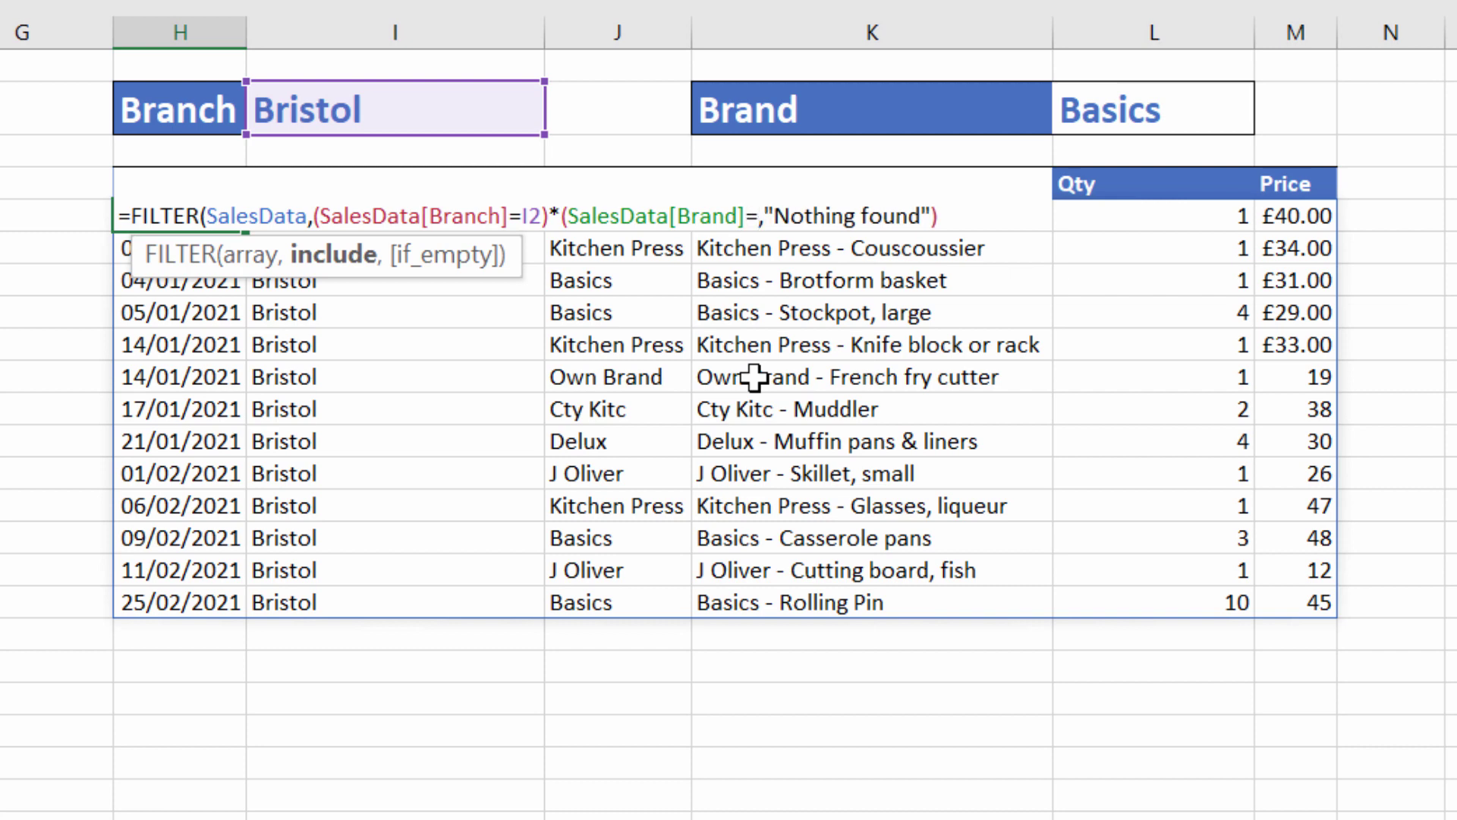
pyautogui.click(1148, 112)
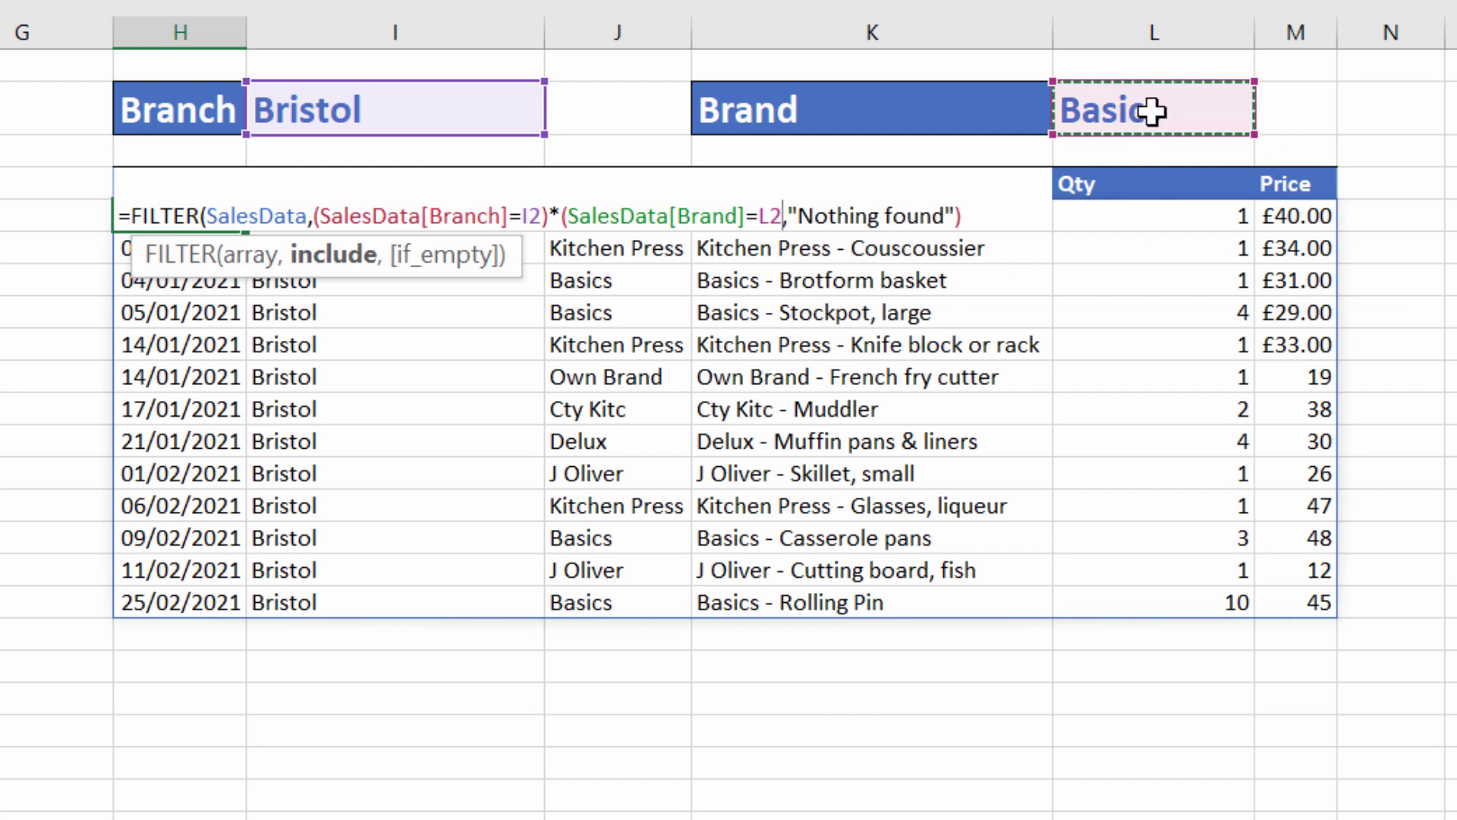
pyautogui.write(')')
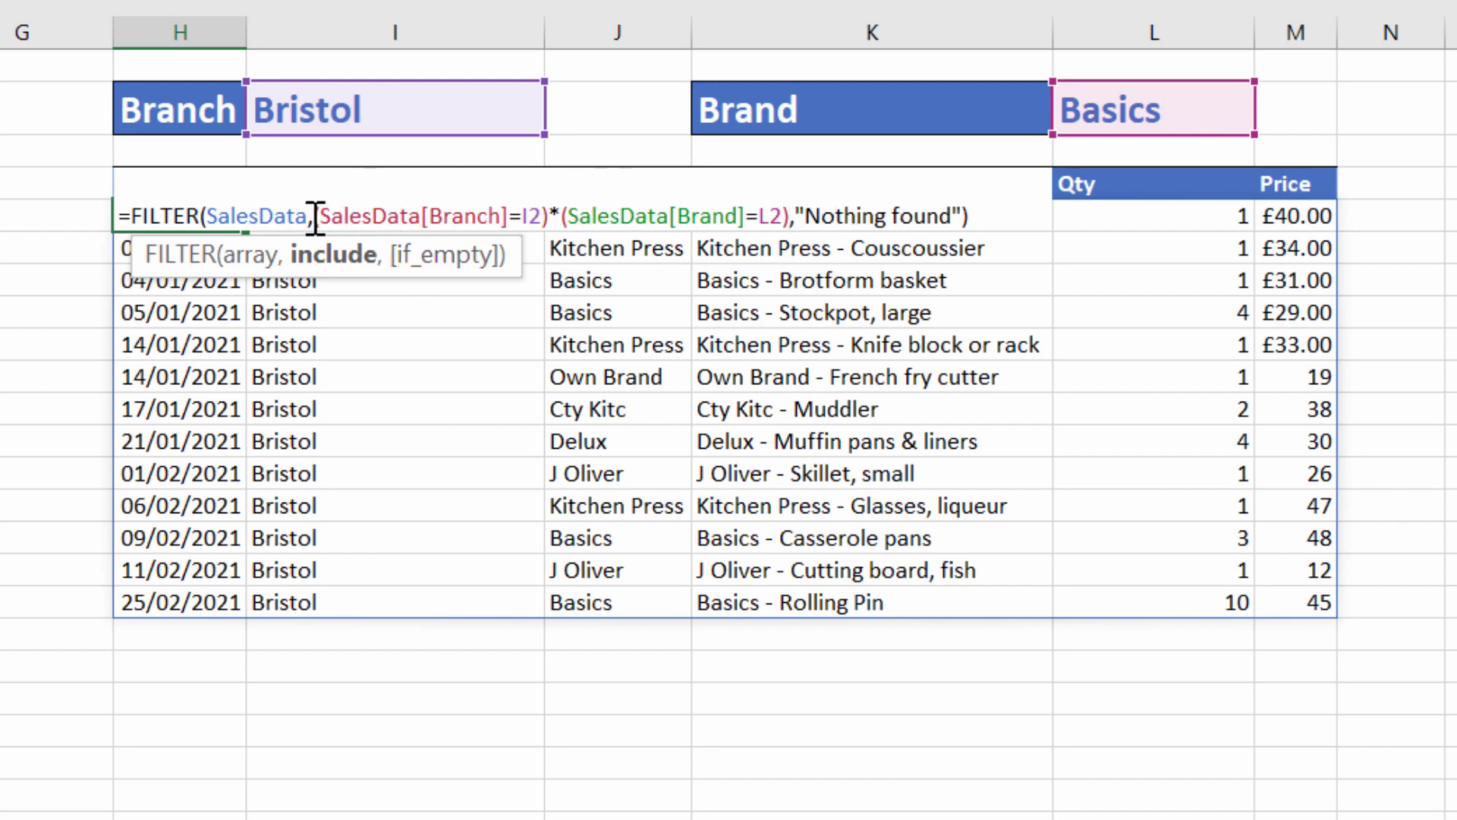
pyautogui.moveTo(316, 218); pyautogui.dragTo(790, 218)
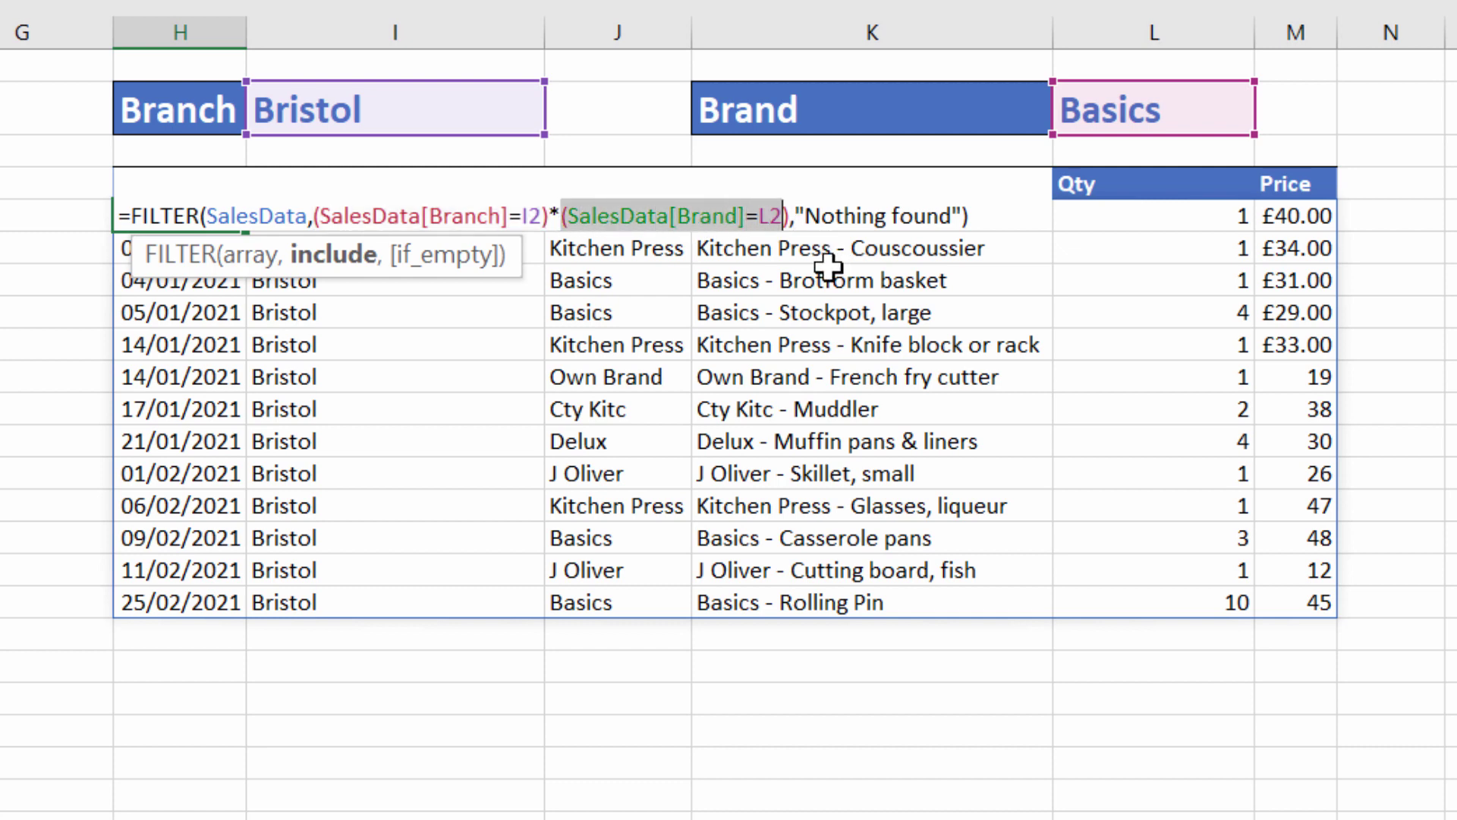
# Confirm the two-condition FILTER formula so only four Bristol Basics rows are listed.
pyautogui.press('Return')
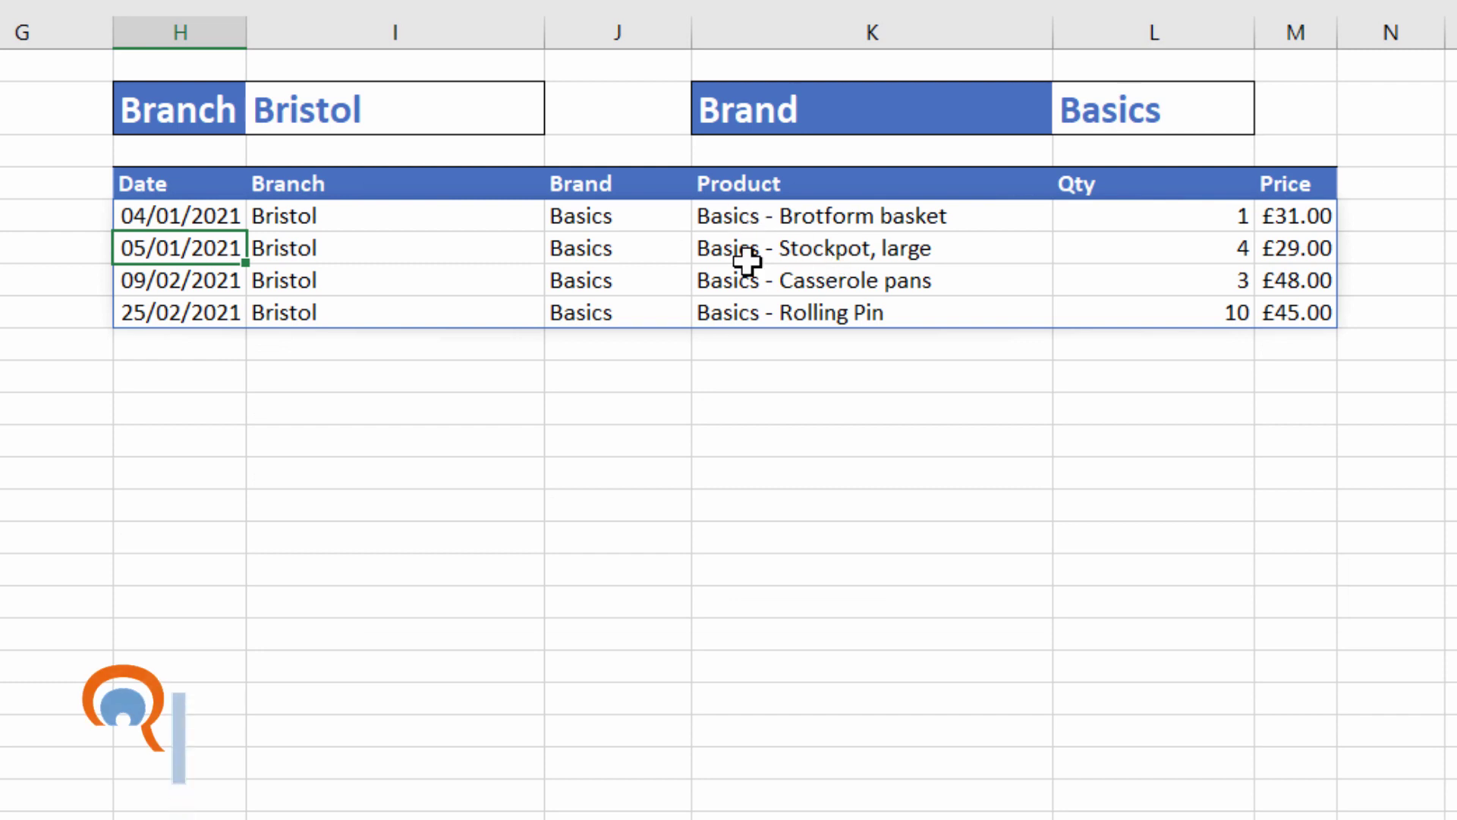